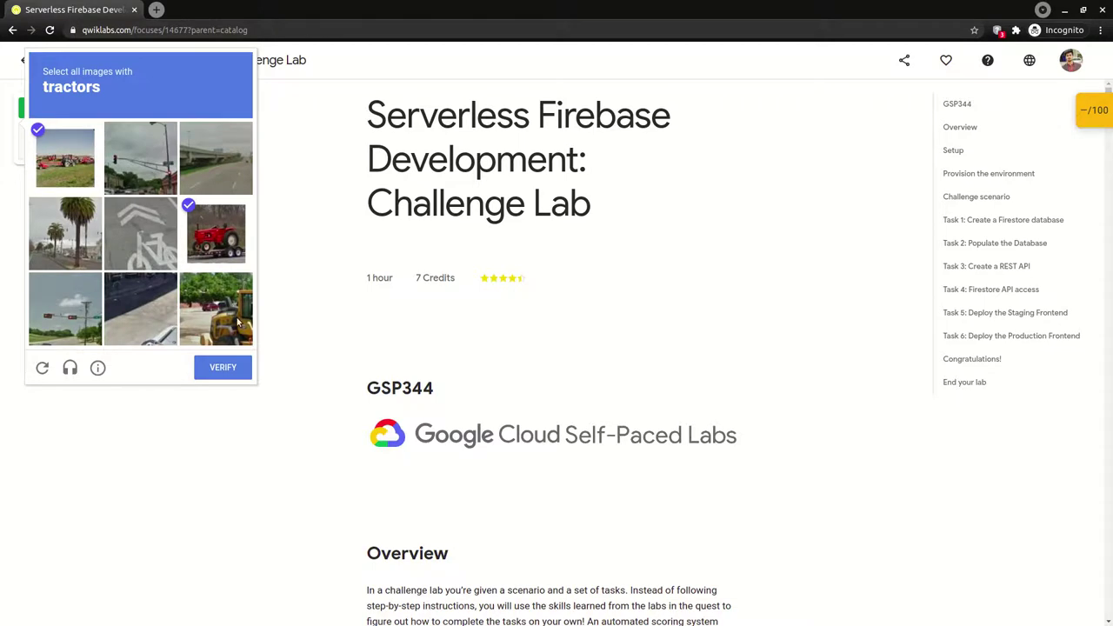
Complete the reCAPTCHA check to start the lab and go to its Provision the environment instructions
left_click(229, 367)
left_click(436, 380)
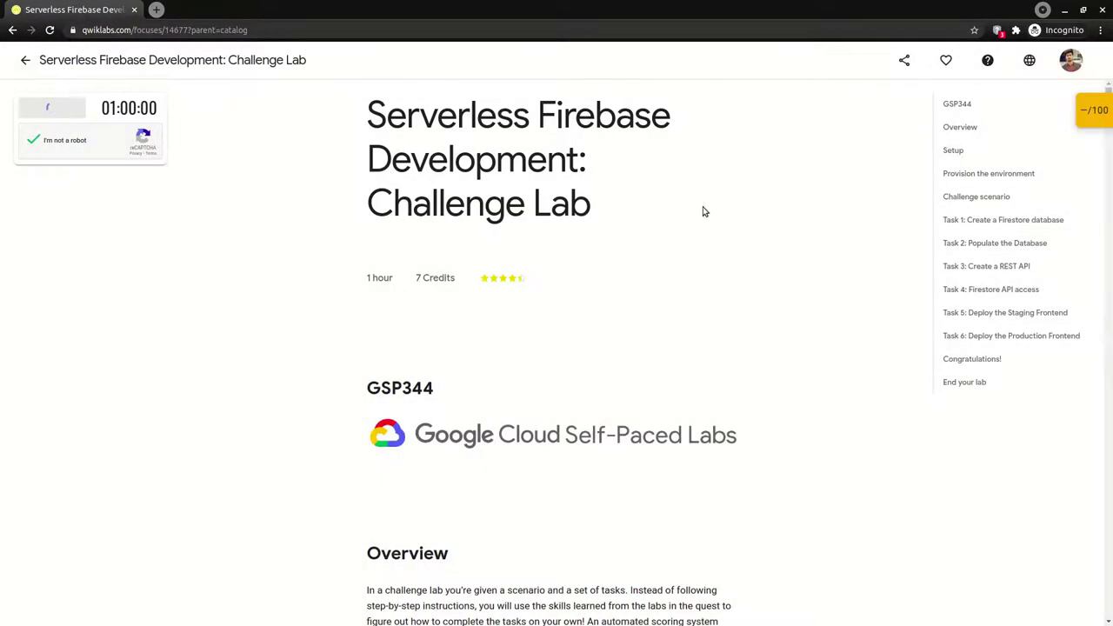
scroll(703, 210, "down", 10)
scroll(704, 217, "down", 8)
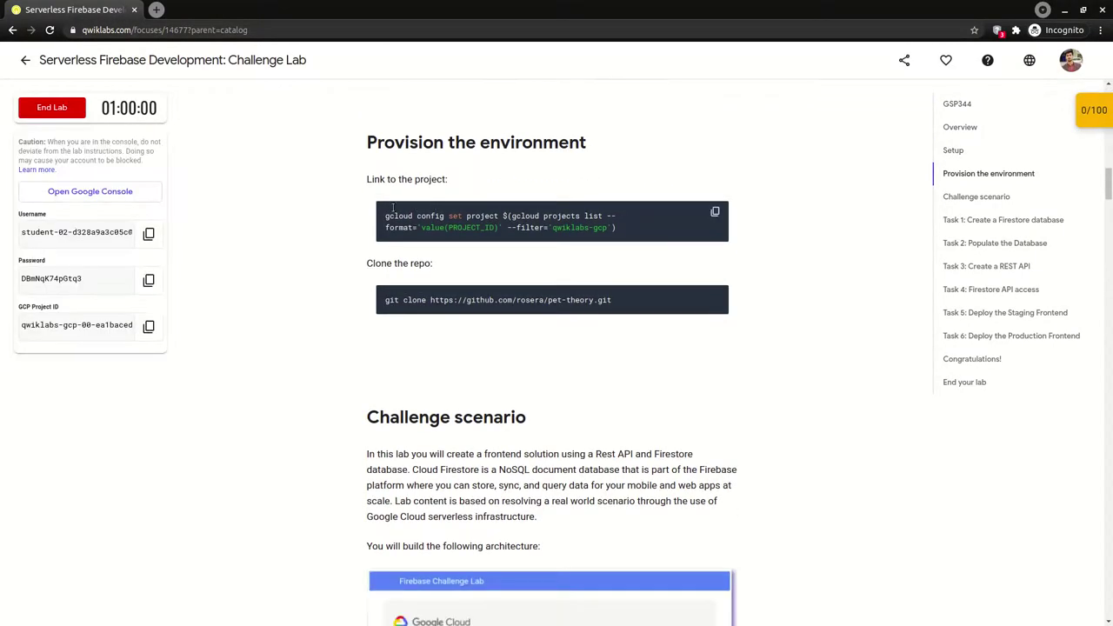
left_click_drag(386, 193, 472, 209)
scroll(366, 260, "up", 1)
Copy the lab username, open the Google console and enter the username on the sign-in page
left_click(146, 237)
left_click(125, 196)
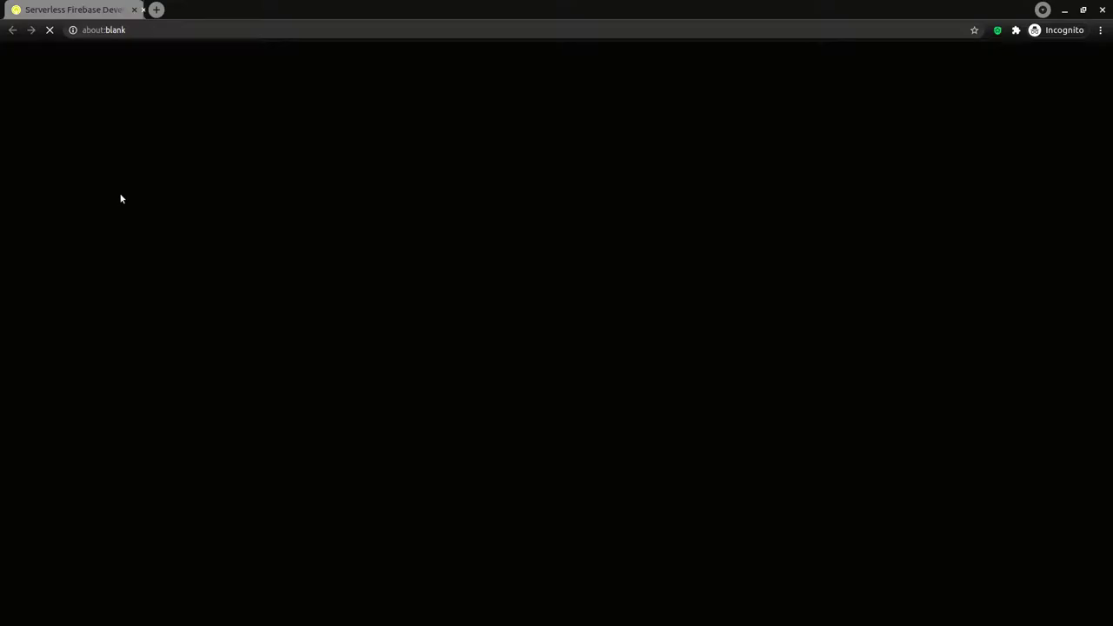
key("ctrl+v")
Copy the password from the lab credentials and submit it to sign in to the Google account
key("ctrl+shift+Tab")
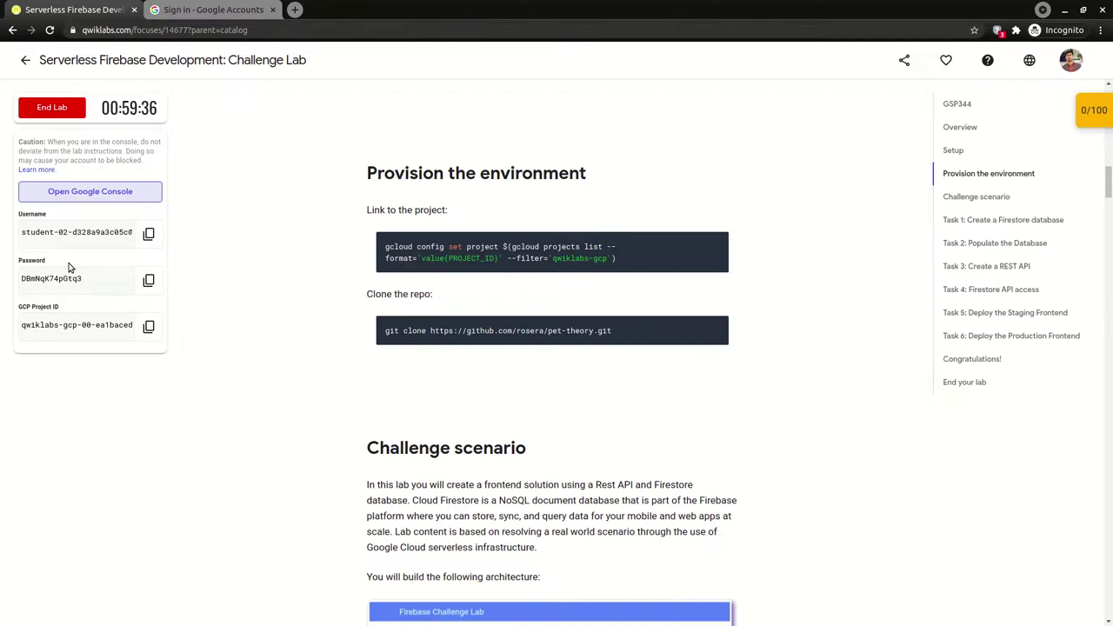
left_click(149, 280)
key("ctrl+Tab")
key("ctrl+v")
key("ctrl+shift+Tab")
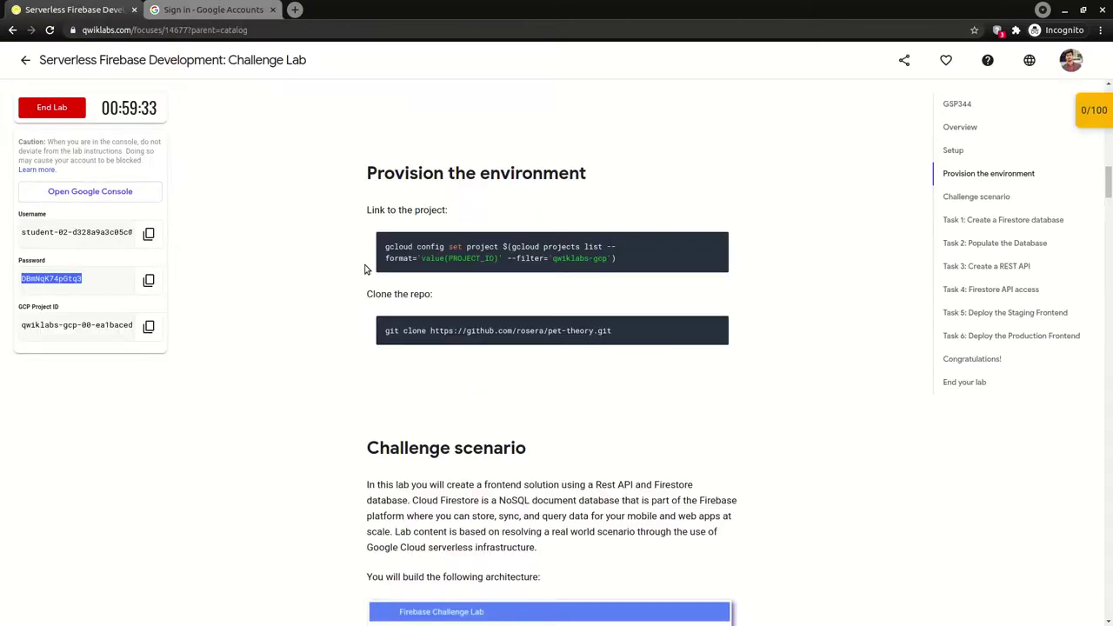
key("ctrl+Tab")
left_click(623, 400)
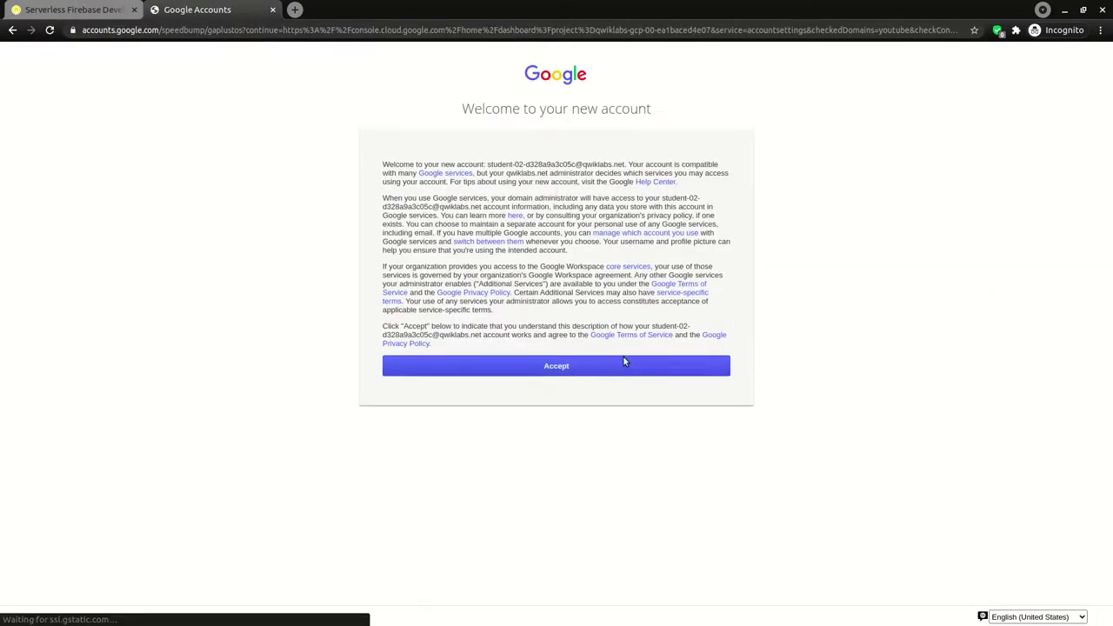
Accept the new account terms and agree to the Google Cloud Platform Terms of Service, without email updates
left_click(623, 367)
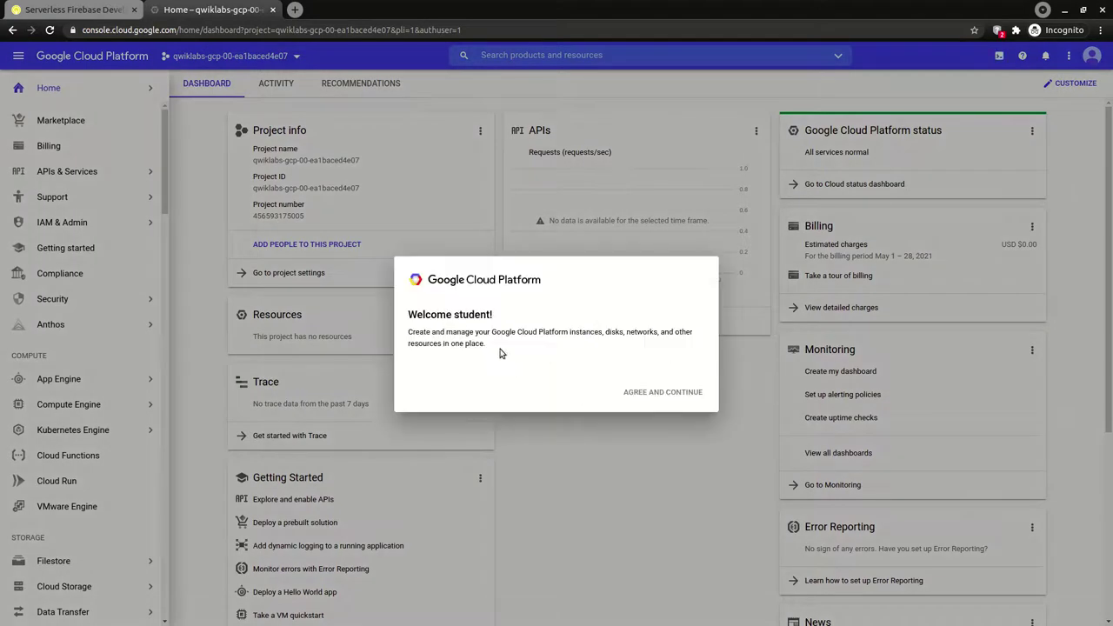
left_click(412, 356)
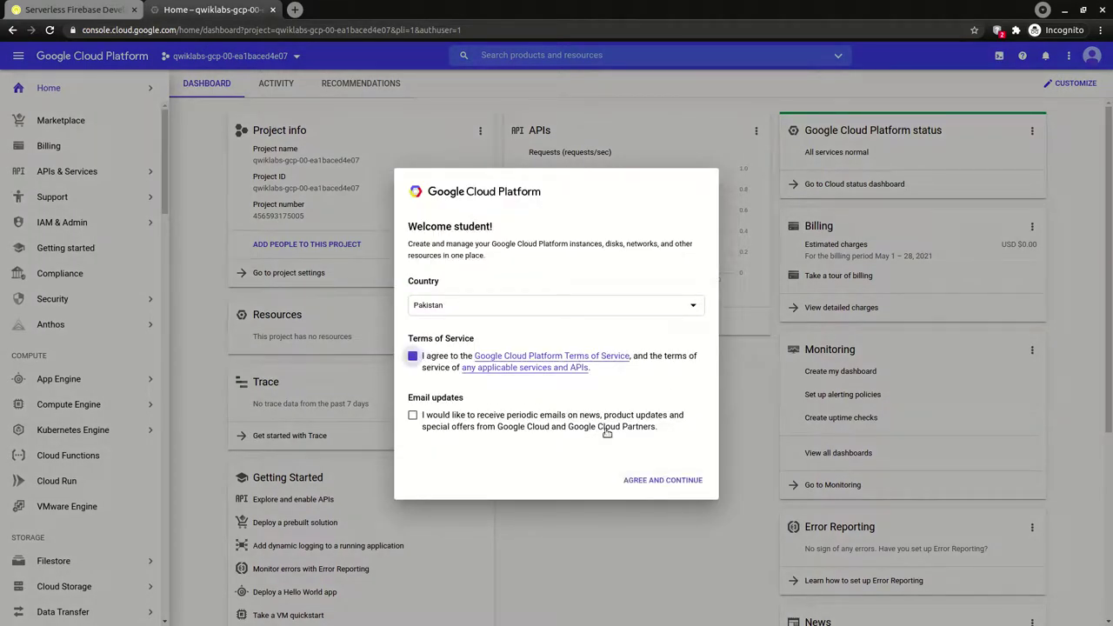
left_click(671, 480)
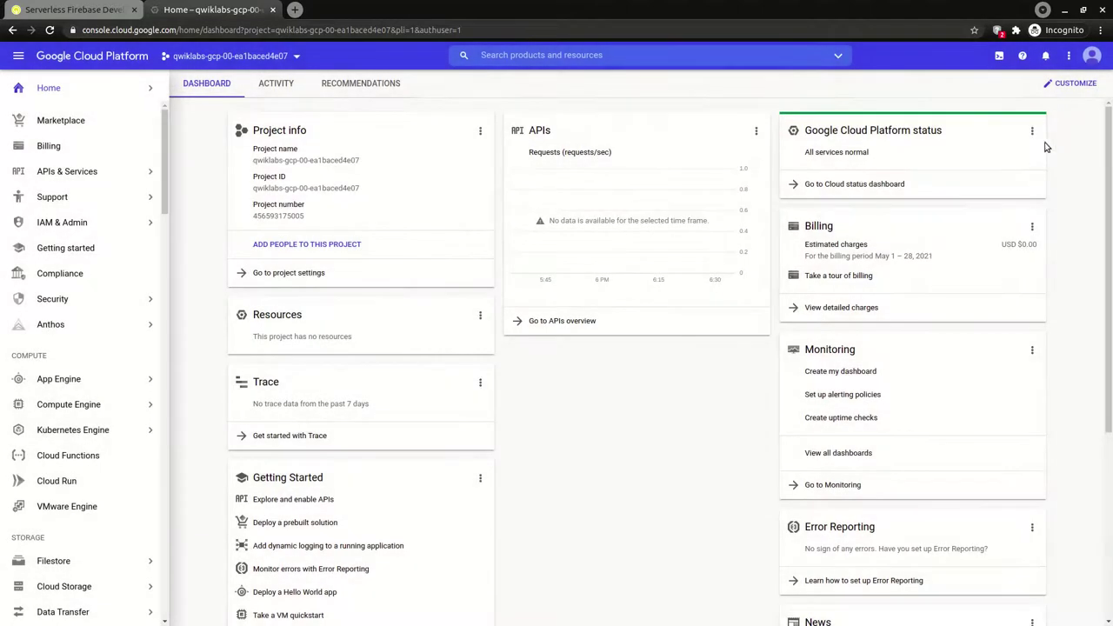
Activate Cloud Shell, then hide the navigation menu and make the terminal pane taller
left_click(999, 56)
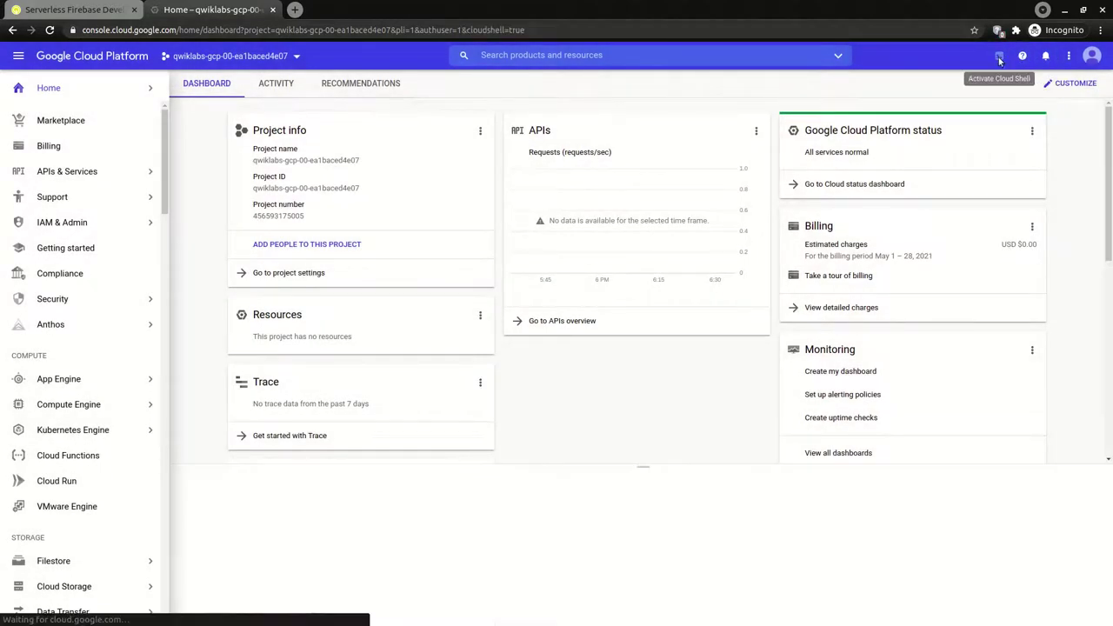
mouse_move(35, 75)
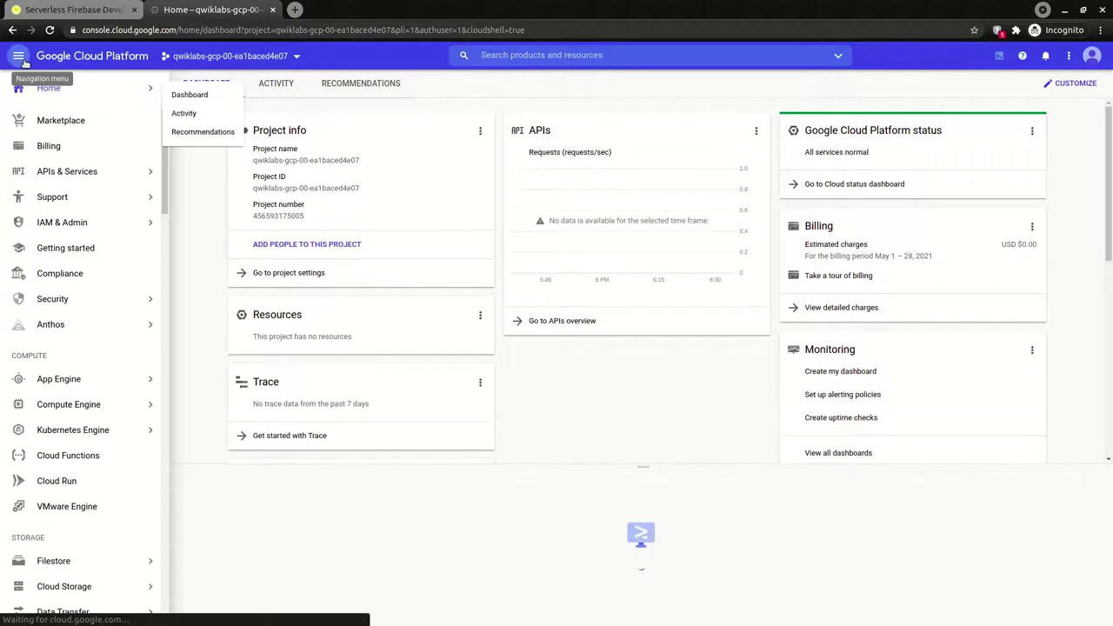
left_click(18, 56)
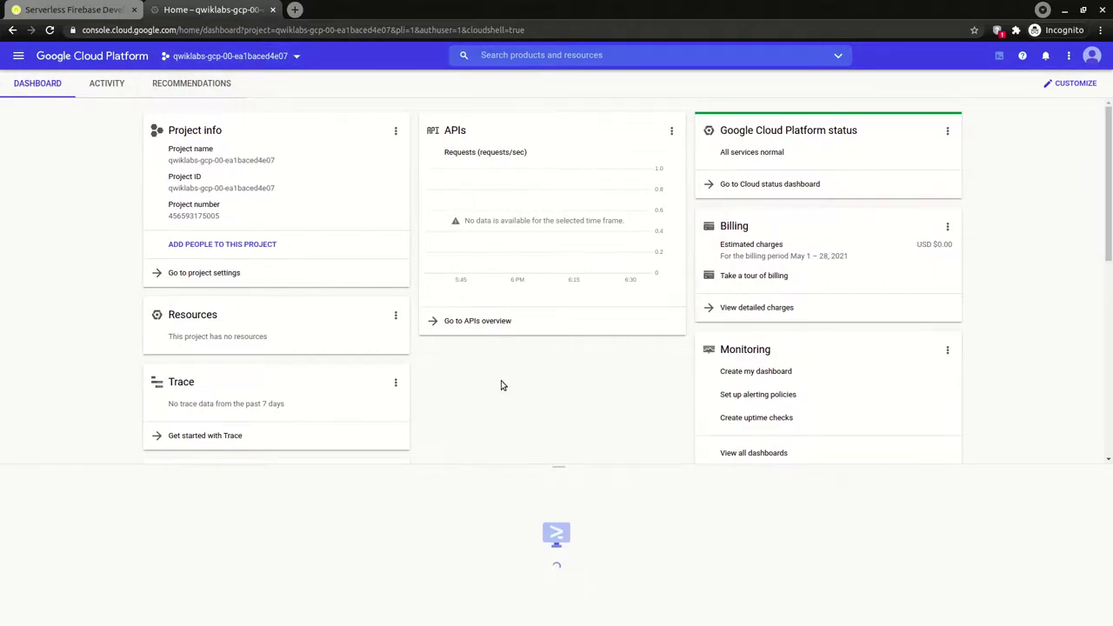
left_click(396, 595)
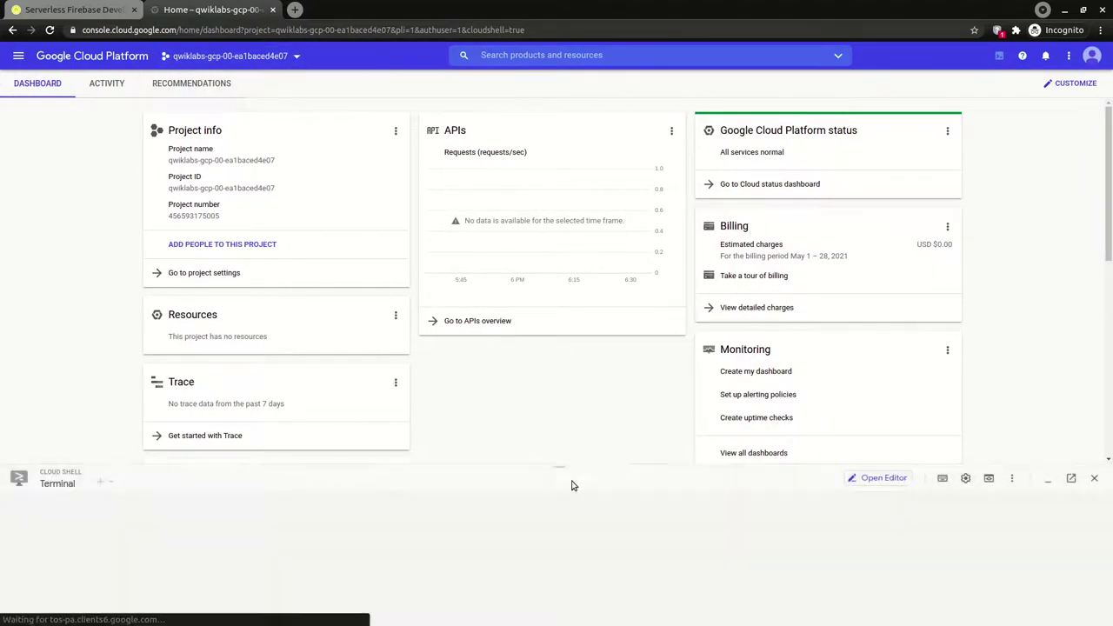
left_click_drag(559, 466, 548, 350)
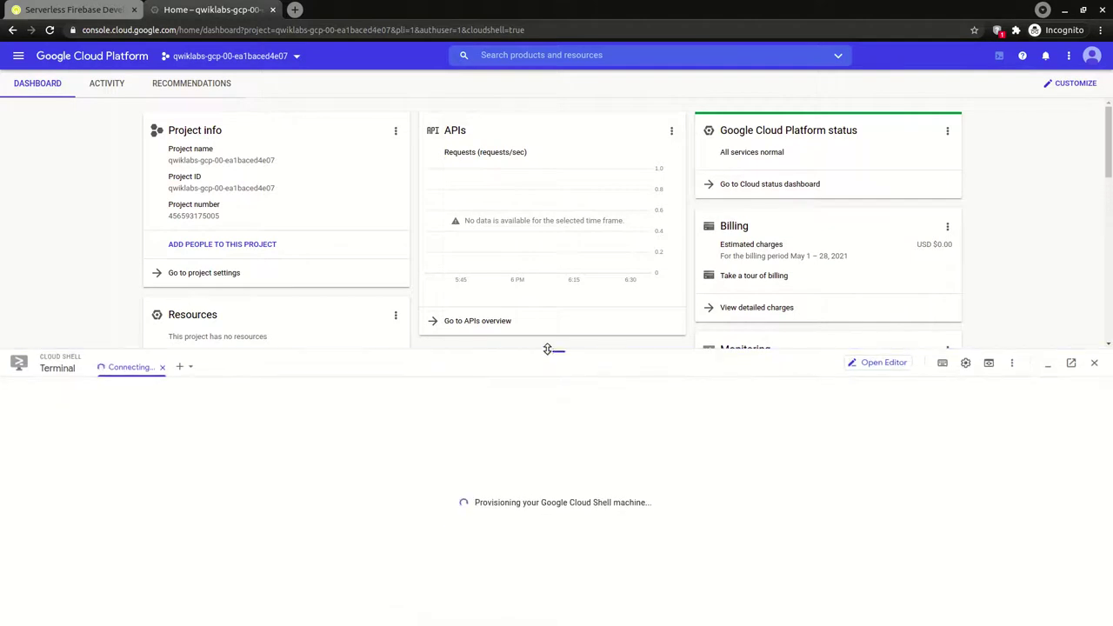
Run the lab's gcloud config set project command filtered by 'qwiklabs-gcp' in Cloud Shell and authorize its use of credentials
left_click(71, 7)
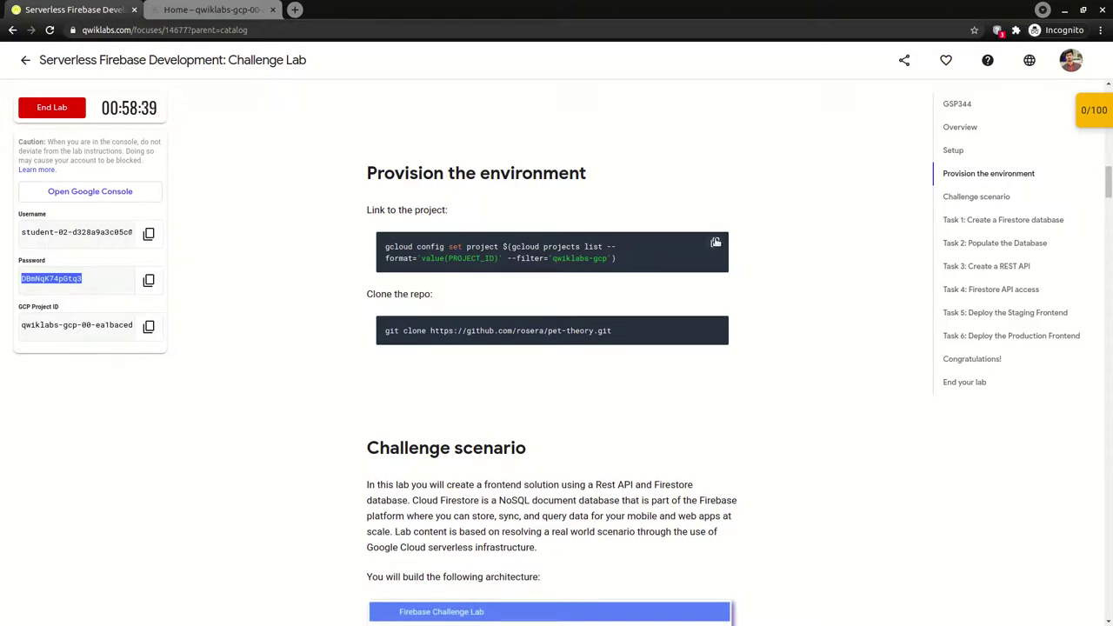
left_click(714, 243)
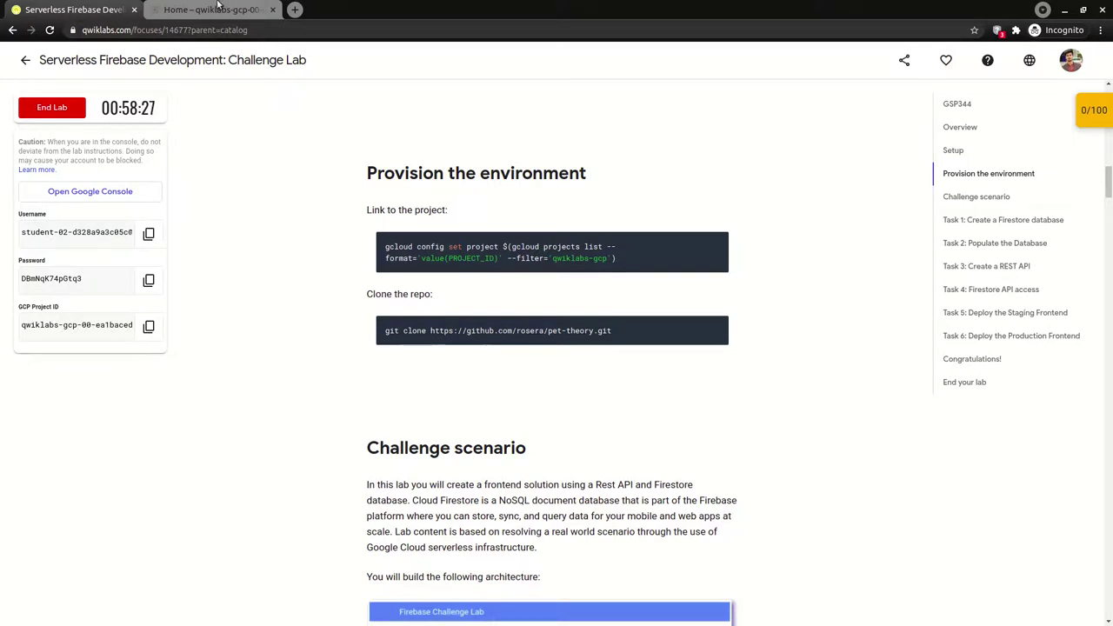
key("ctrl+Tab")
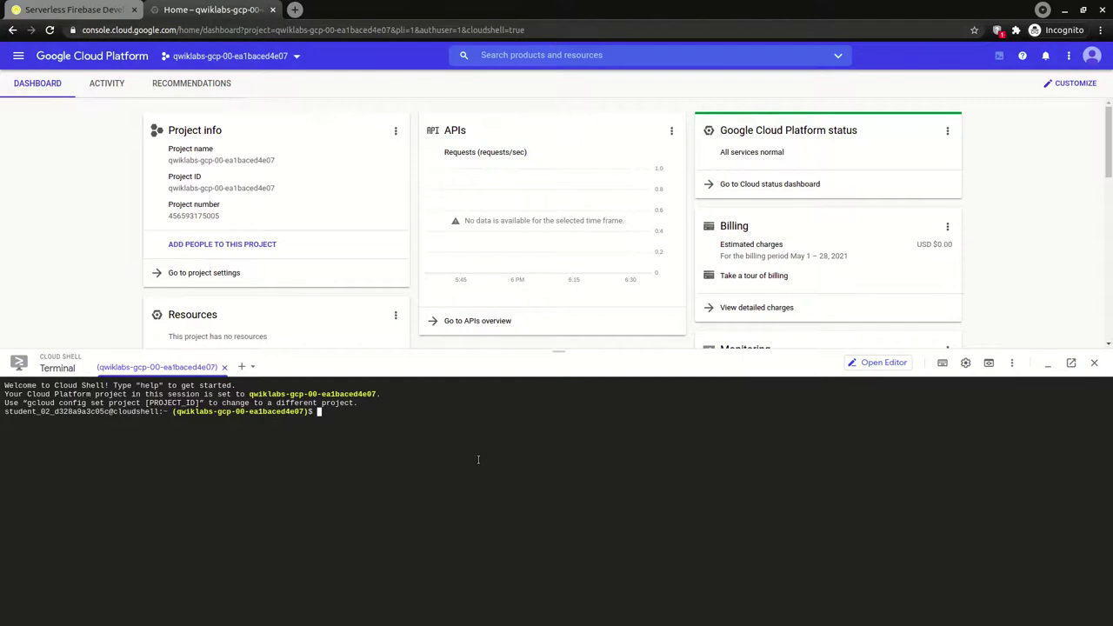
key("ctrl+v")
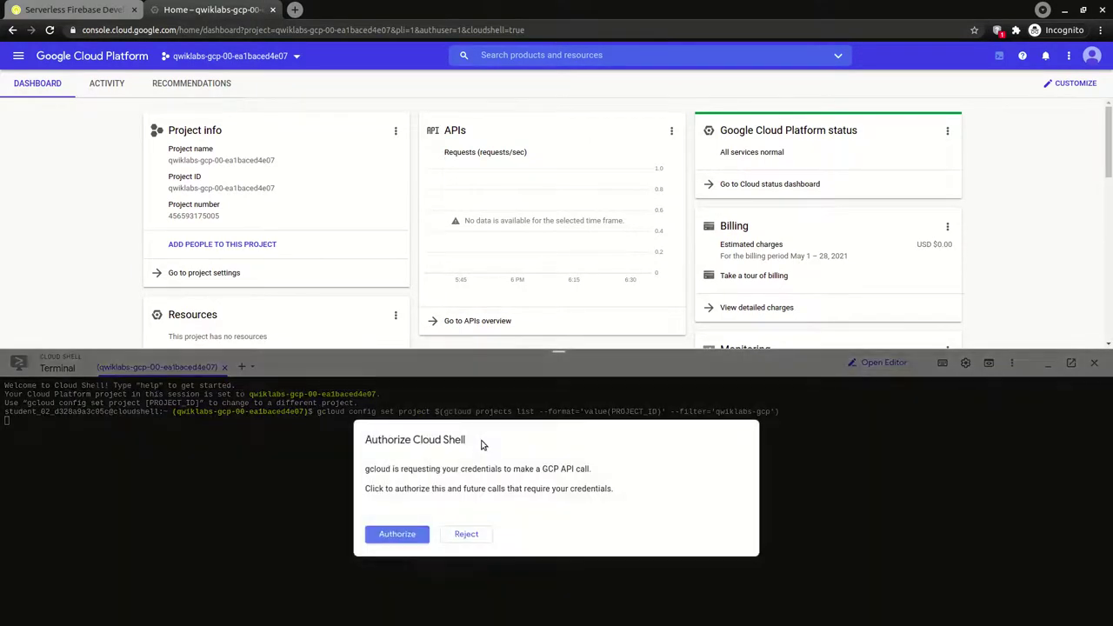
left_click(401, 531)
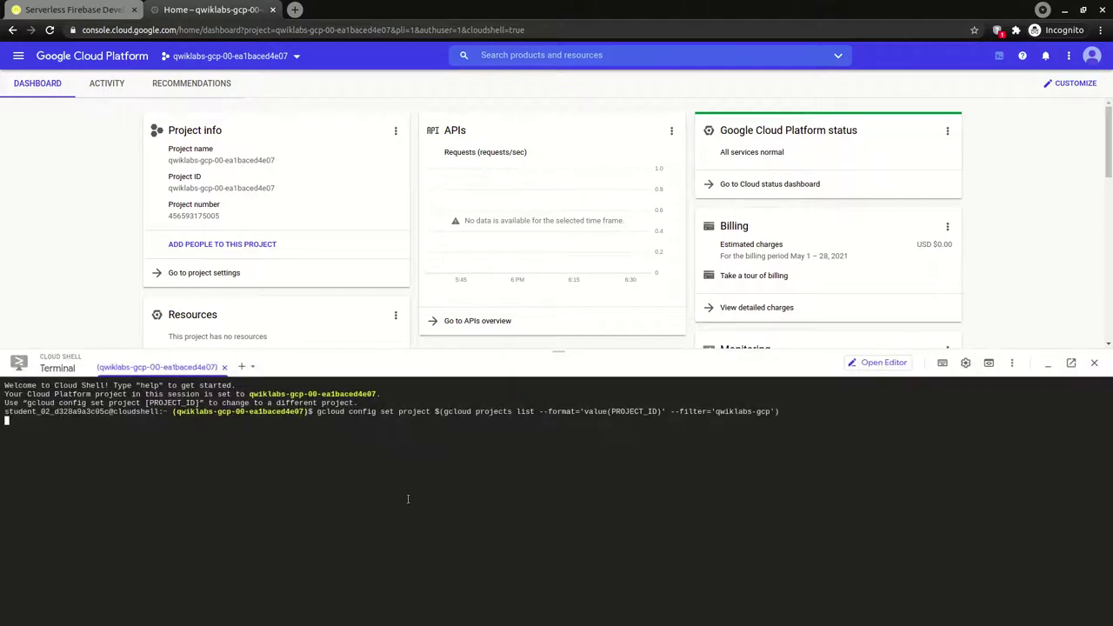
left_click(106, 7)
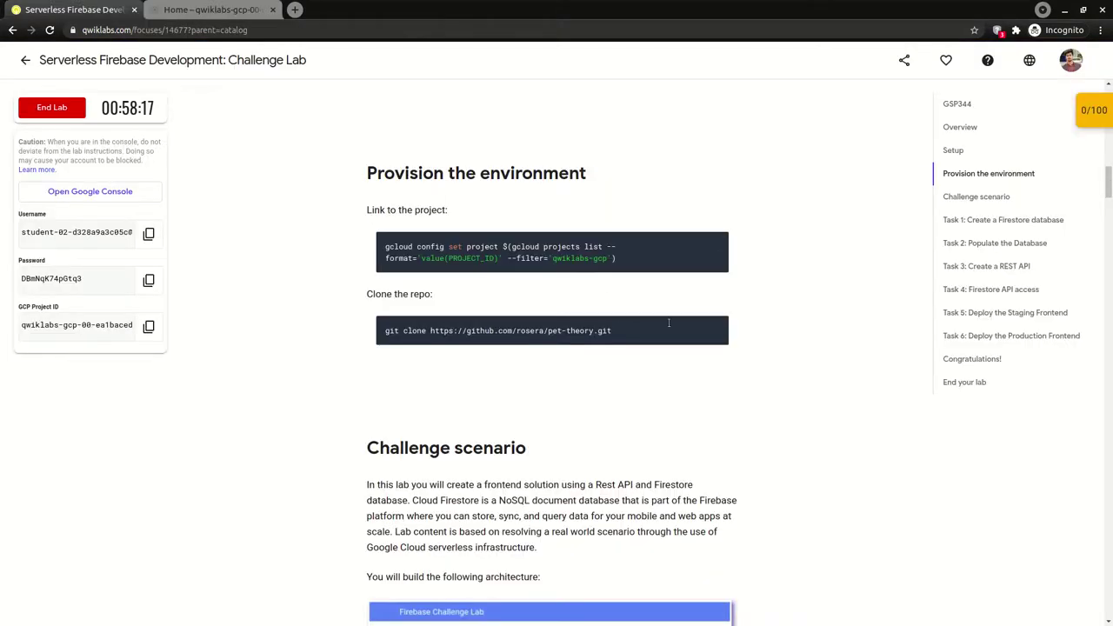
key("ctrl+Tab")
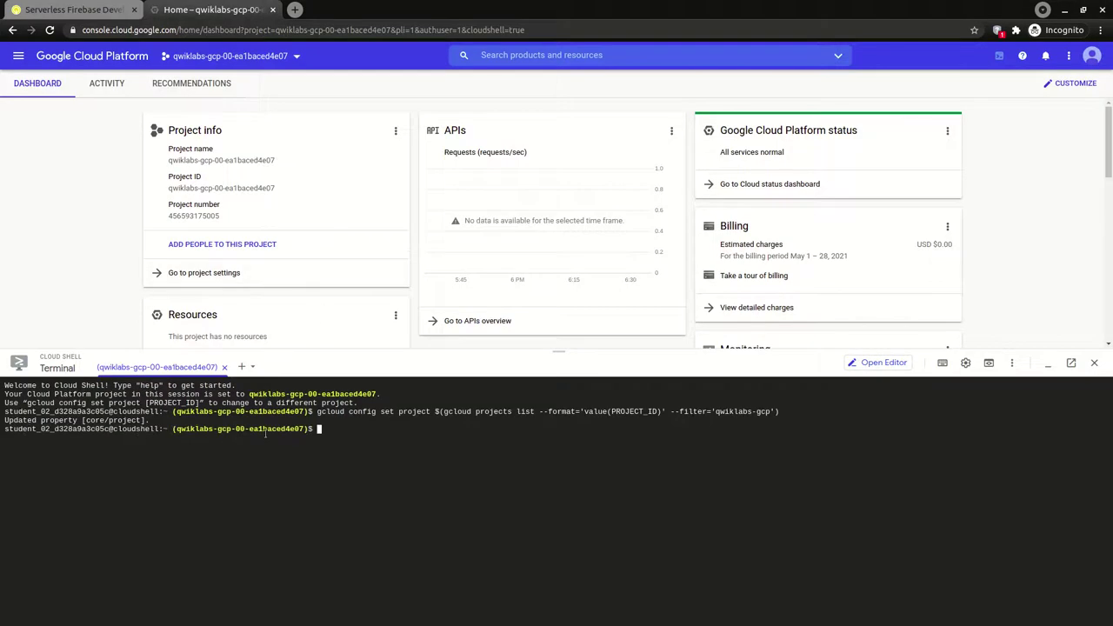
key("ctrl+v")
key("Return")
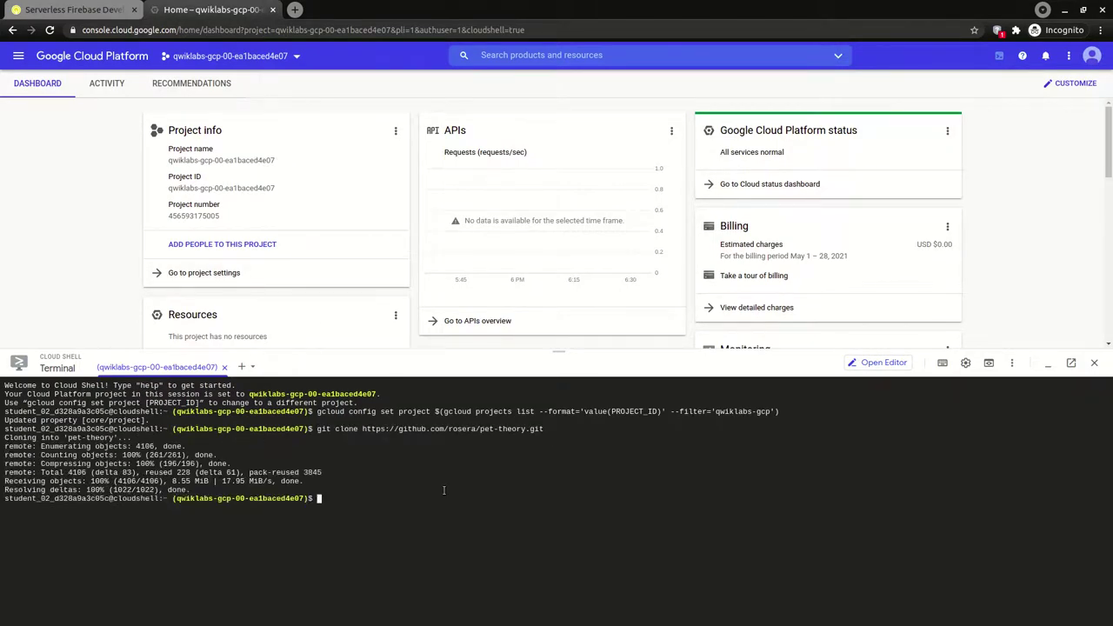
Return to the lab page and read the Challenge scenario description and its architecture diagram
key("ctrl+Page_Up")
scroll(552, 347, "down", 3)
left_click_drag(367, 140, 502, 140)
left_click_drag(367, 177, 705, 176)
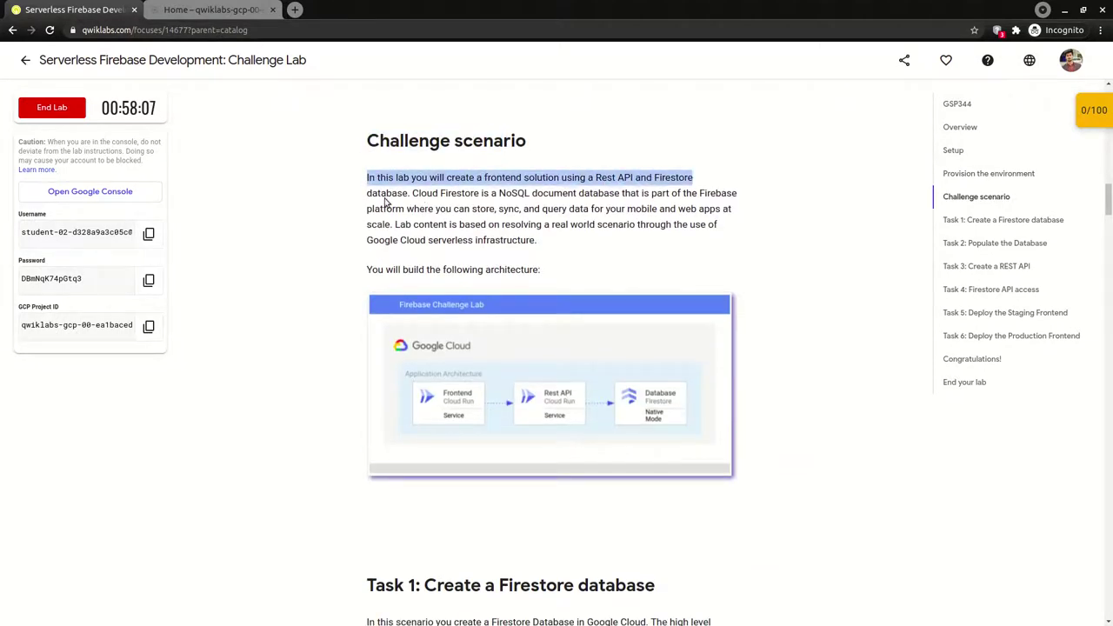
left_click_drag(377, 193, 541, 192)
left_click_drag(624, 193, 669, 193)
left_click_drag(386, 208, 567, 209)
left_click_drag(416, 224, 629, 224)
left_click_drag(378, 224, 500, 224)
scroll(501, 224, "down", 3)
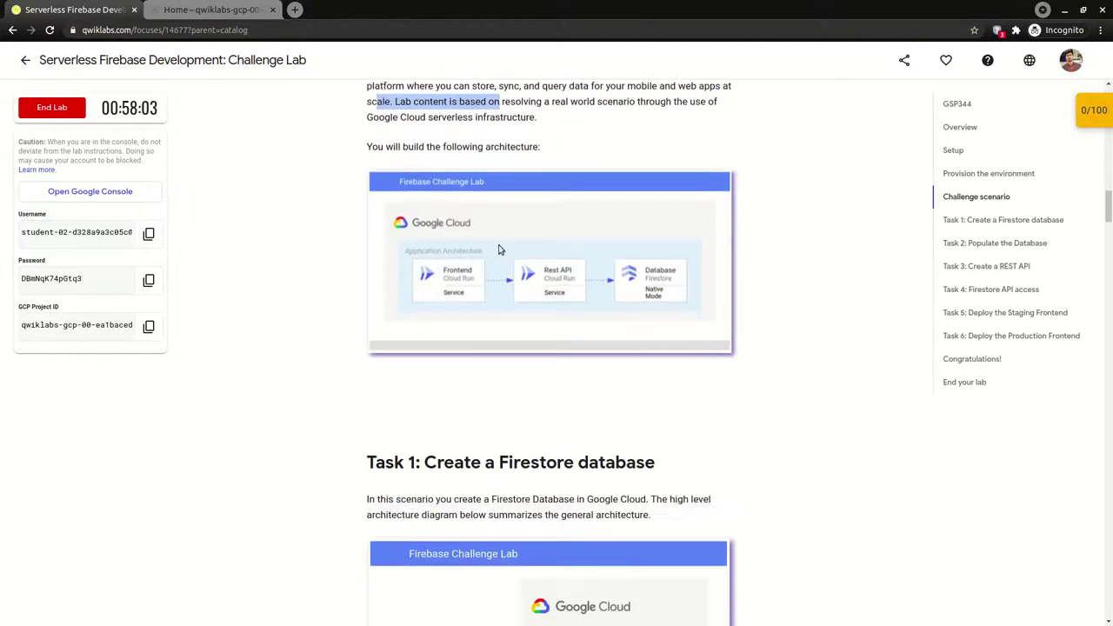
Read Task 1 on creating a Firestore database, including its mode and location requirements
scroll(639, 285, "down", 4)
left_click_drag(395, 278, 636, 278)
left_click_drag(366, 315, 658, 344)
scroll(658, 343, "down", 5)
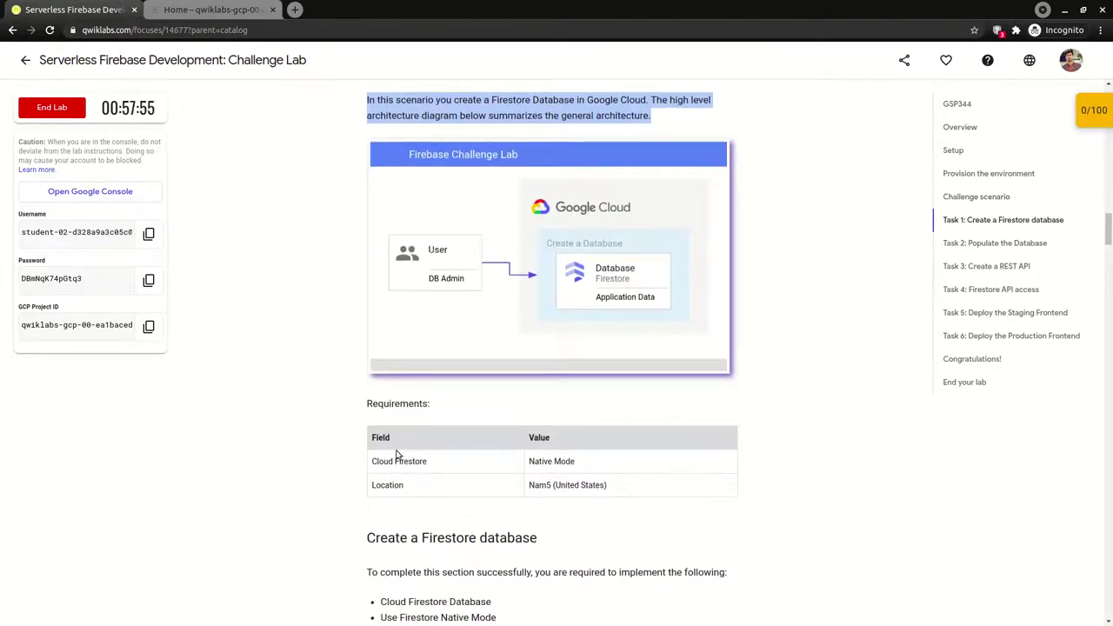
scroll(559, 484, "down", 1)
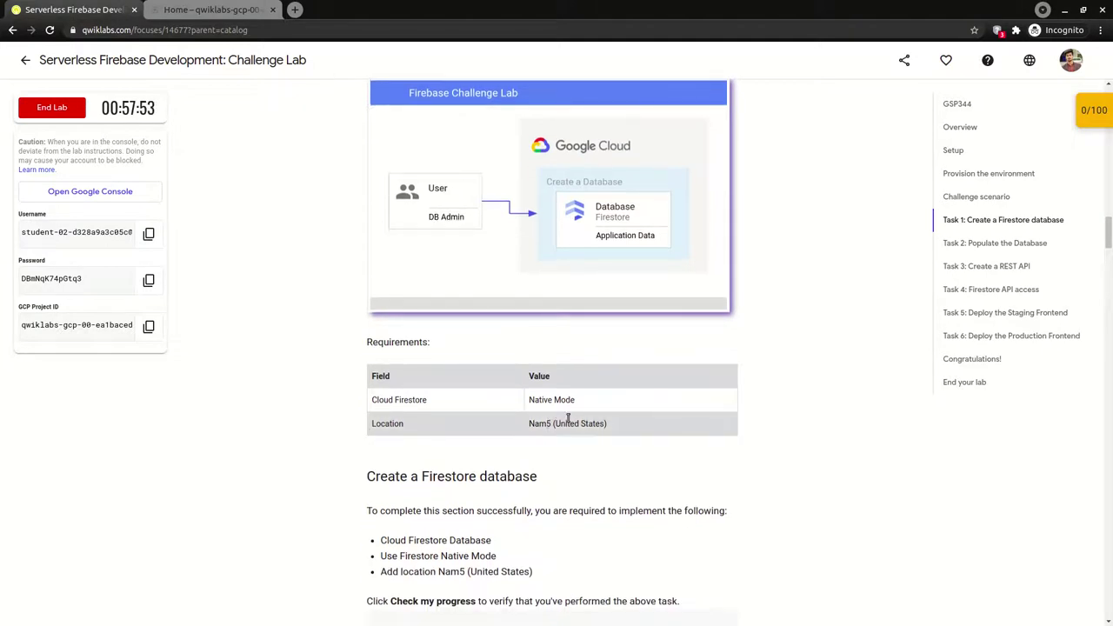
scroll(435, 423, "down", 2)
left_click_drag(364, 394, 520, 386)
left_click_drag(415, 418, 715, 419)
left_click_drag(388, 448, 507, 480)
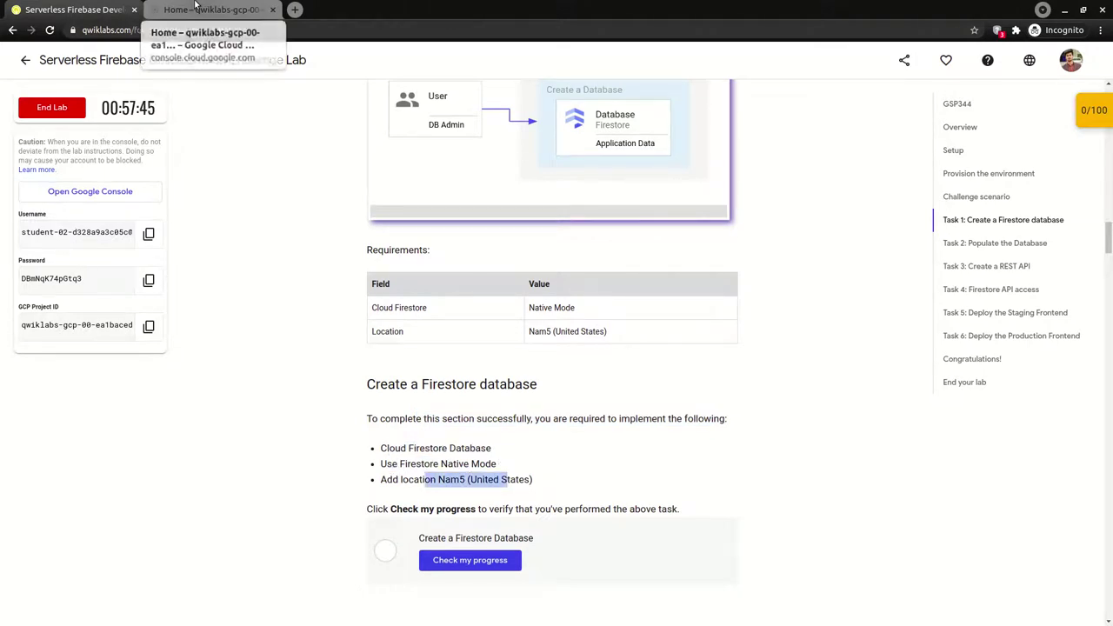
Switch to the Google Cloud console and open the Firestore service from the Databases group
left_click(195, 7)
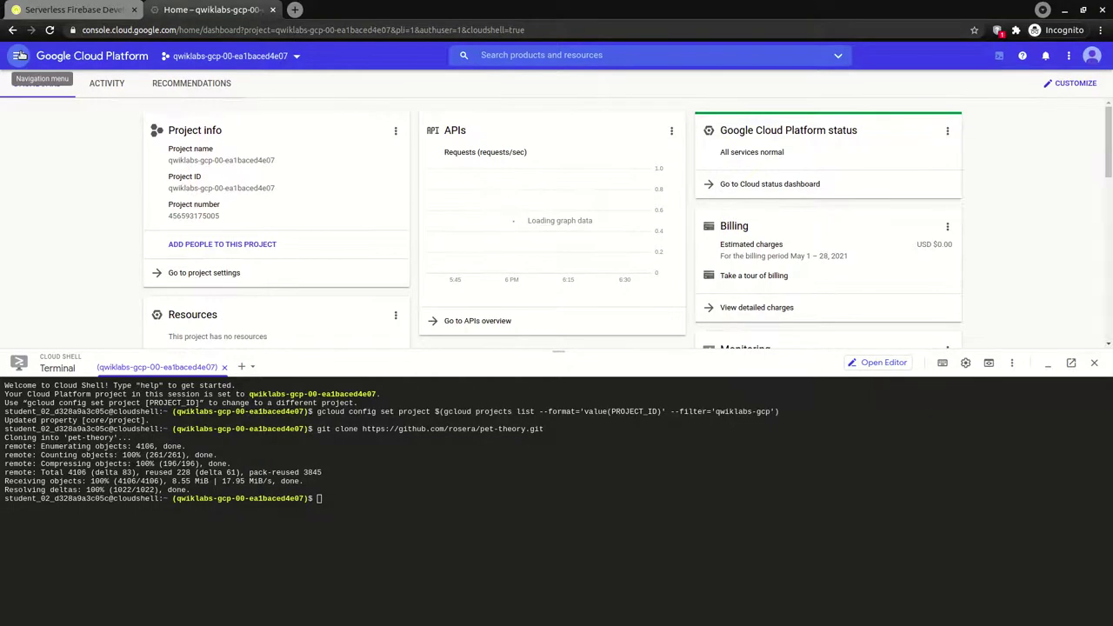
left_click(19, 56)
mouse_move(99, 302)
scroll(102, 308, "down", 1)
scroll(102, 307, "down", 6)
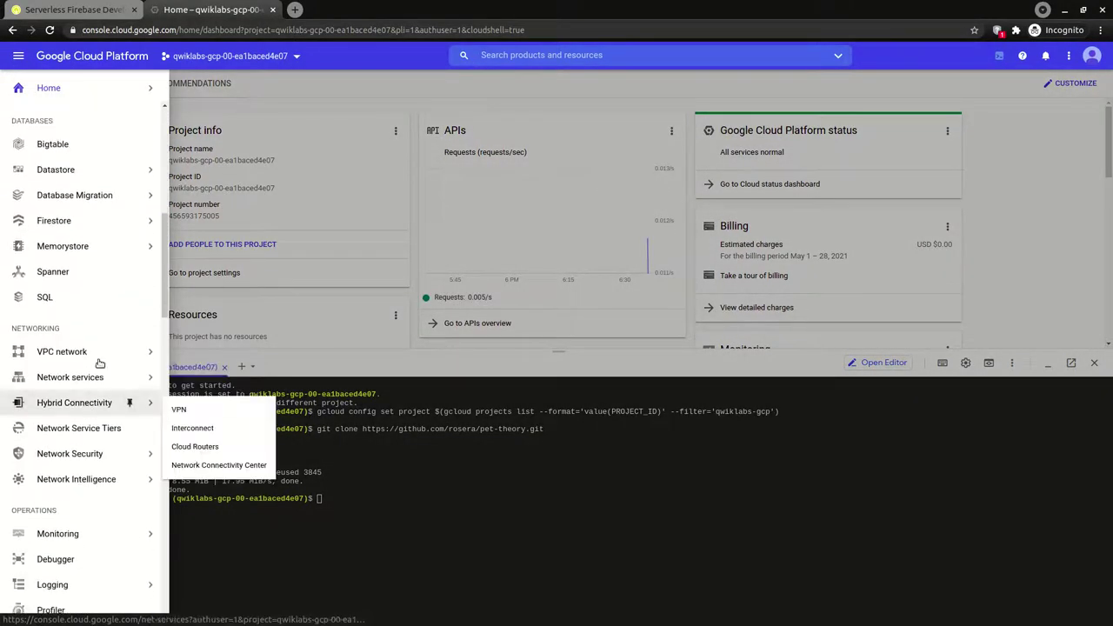
scroll(102, 296, "down", 5)
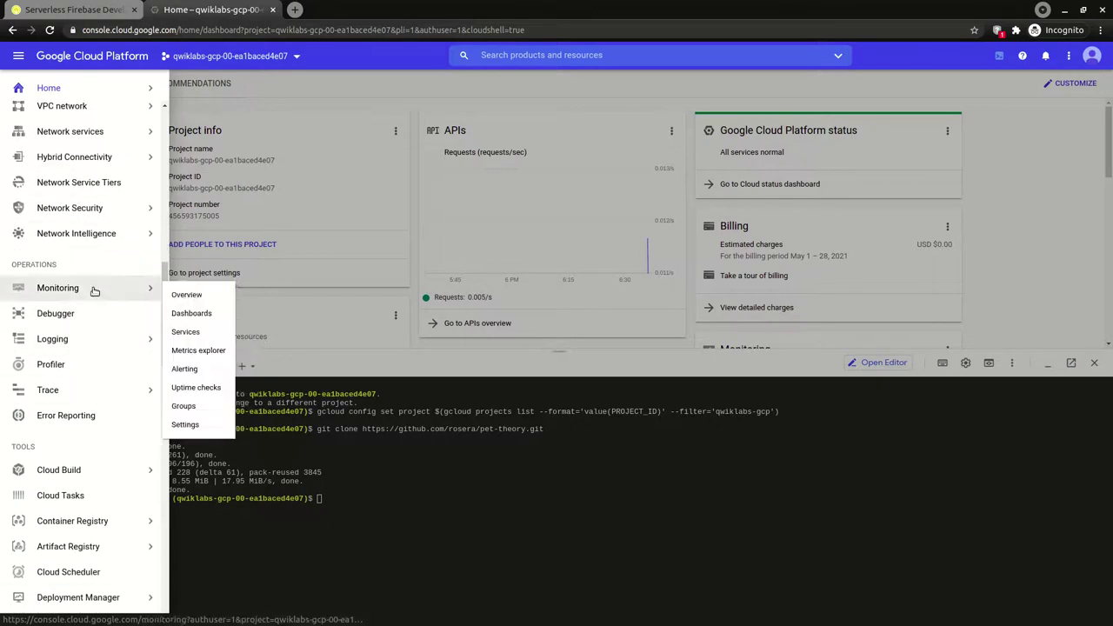
scroll(108, 470, "down", 2)
scroll(95, 226, "up", 3)
scroll(88, 325, "down", 1)
scroll(88, 347, "down", 10)
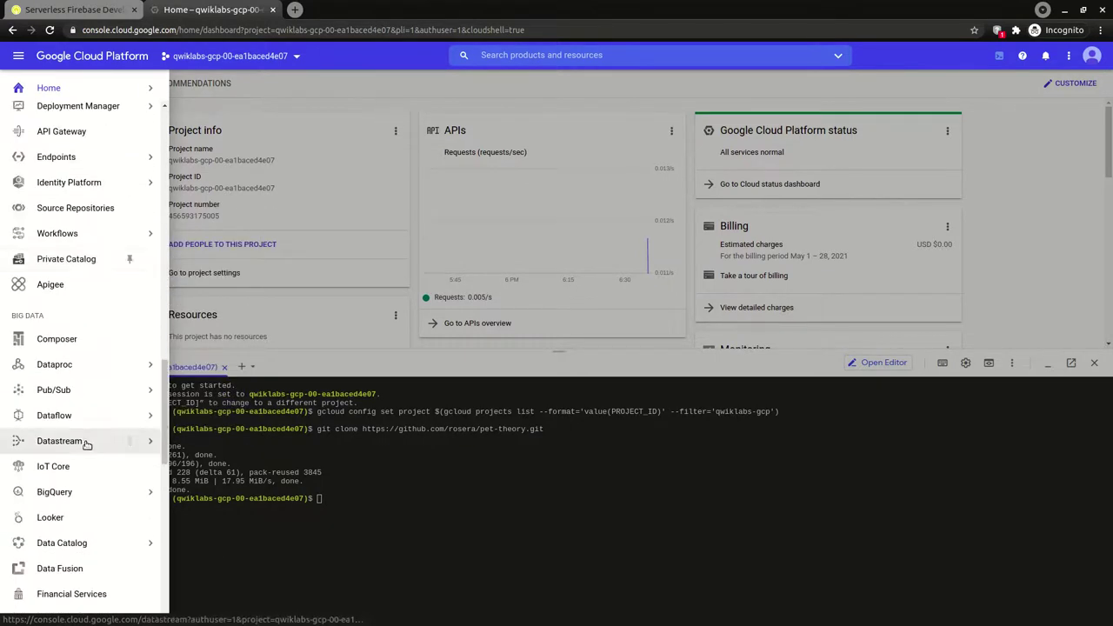
scroll(87, 436, "up", 15)
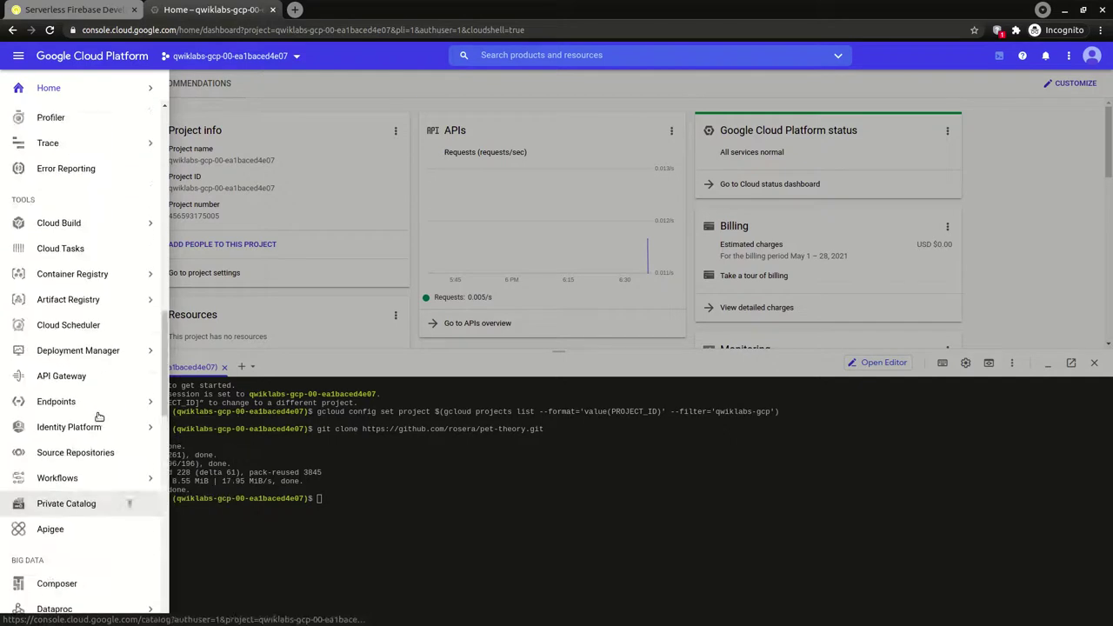
scroll(82, 204, "up", 3)
mouse_move(80, 325)
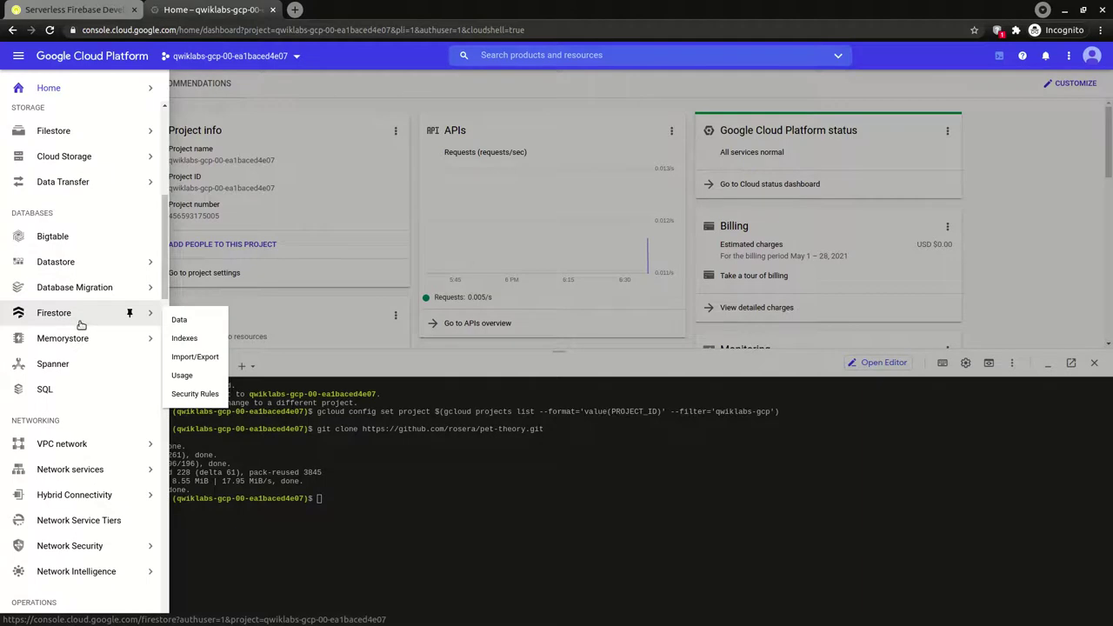
left_click(81, 324)
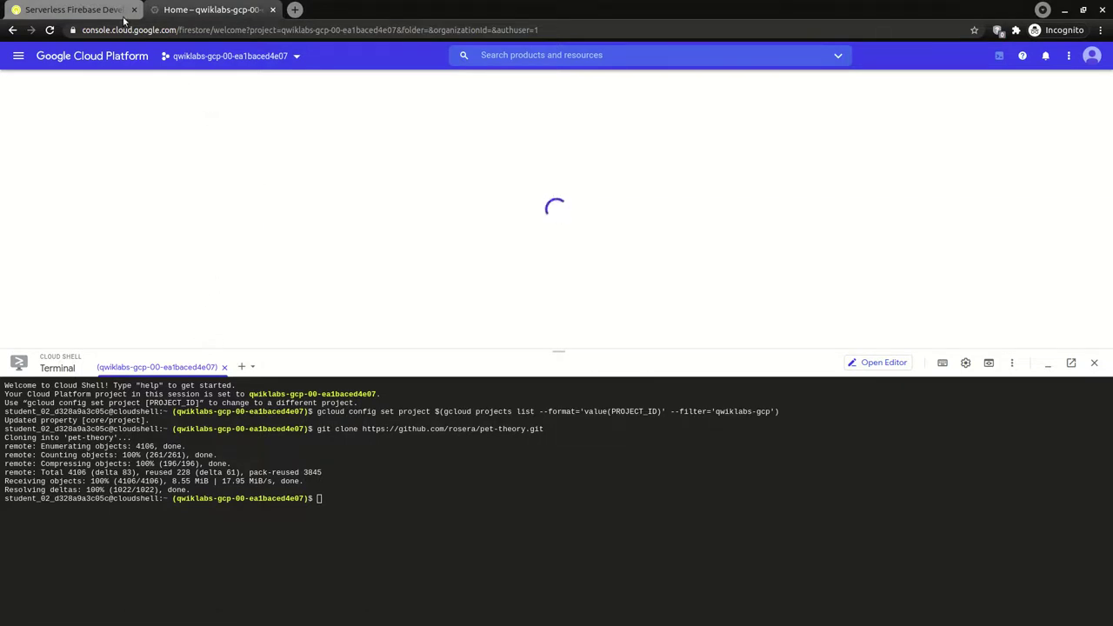
Reduce the height of the Cloud Shell pane to give the Firestore page more room
left_click(87, 10)
left_click(199, 7)
left_click_drag(561, 353, 560, 381)
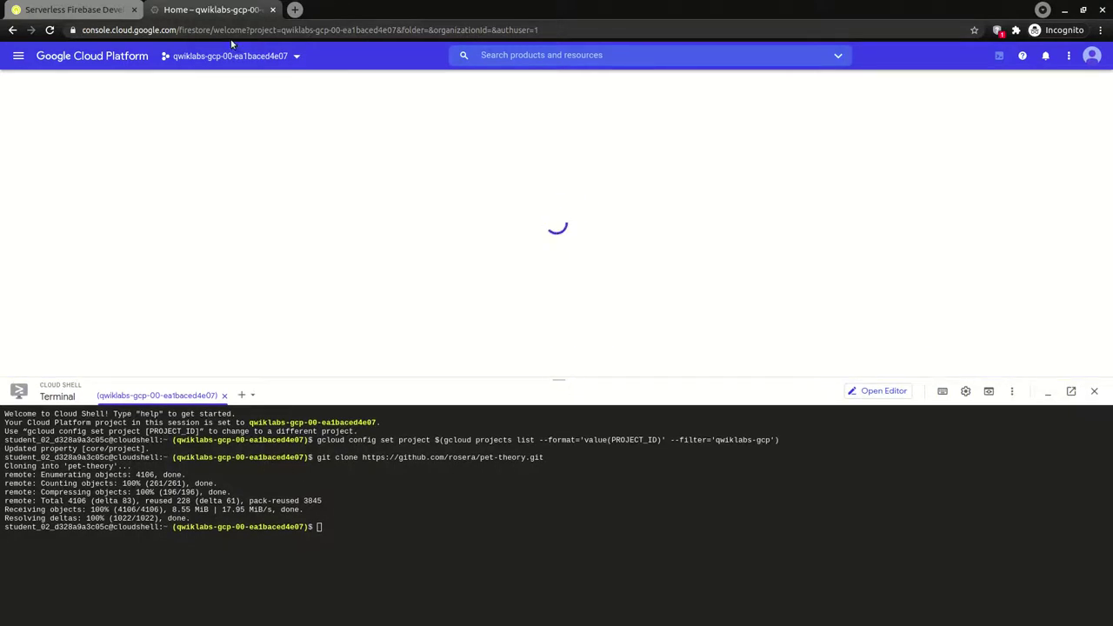
Create the Firestore database in Native mode with the location nam5 (United States)
left_click_drag(551, 383, 549, 393)
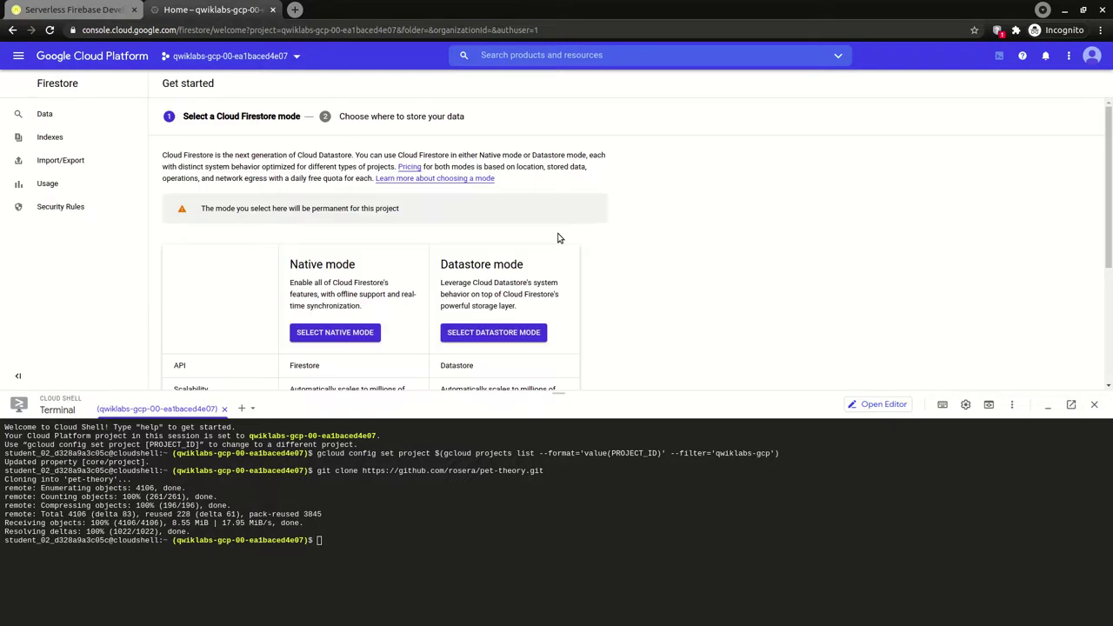
left_click(322, 333)
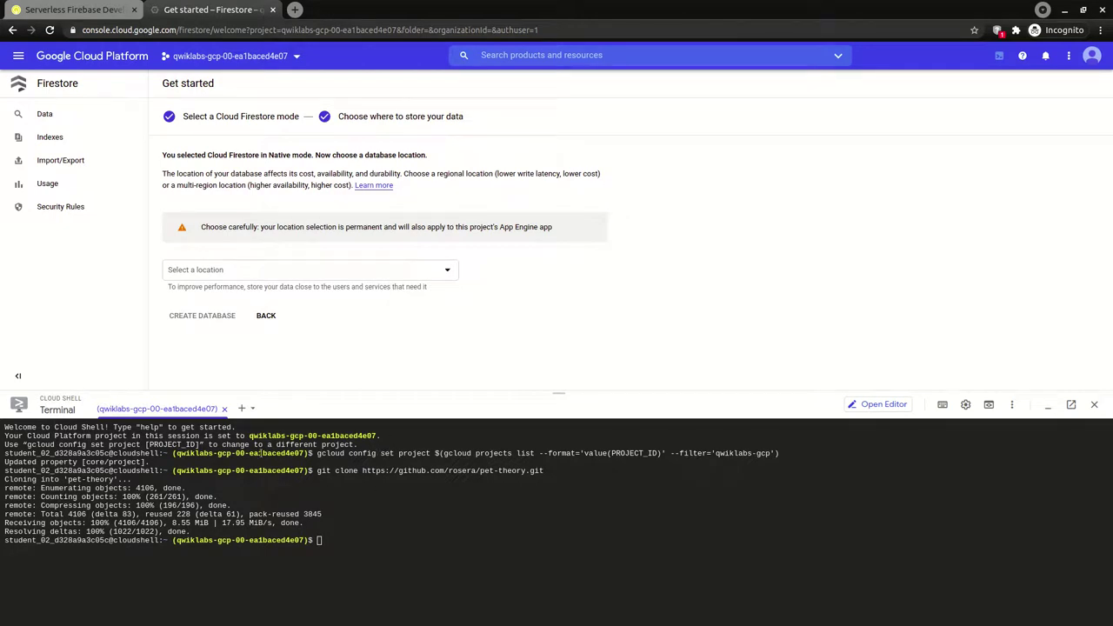
left_click(236, 273)
left_click(228, 313)
left_click(222, 322)
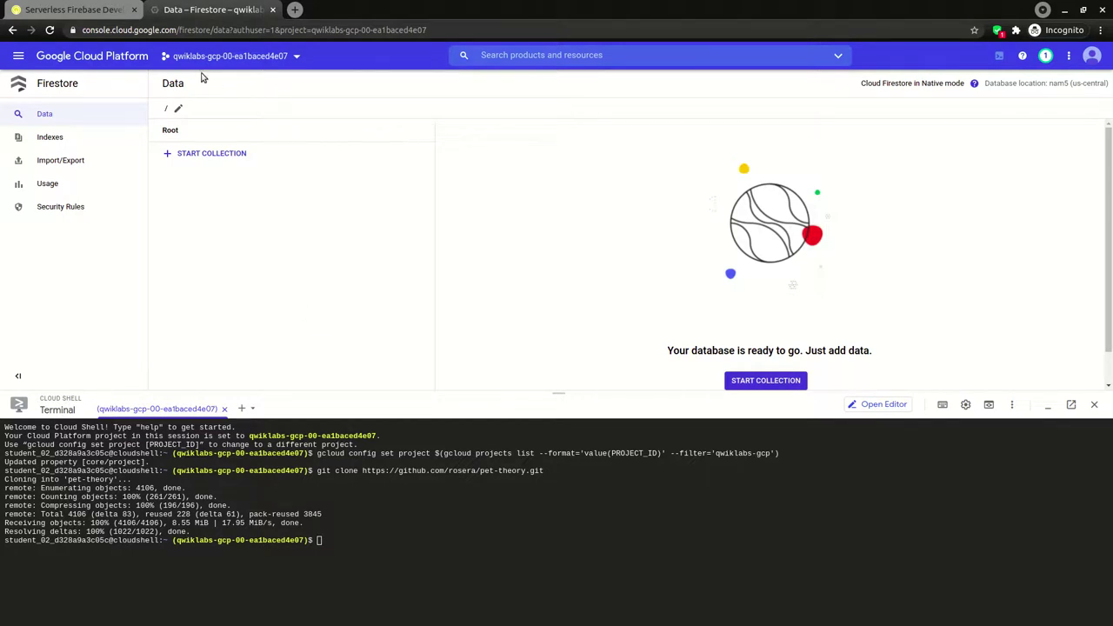
Return to the lab page and check progress for the Create a Firestore Database task
left_click(122, 9)
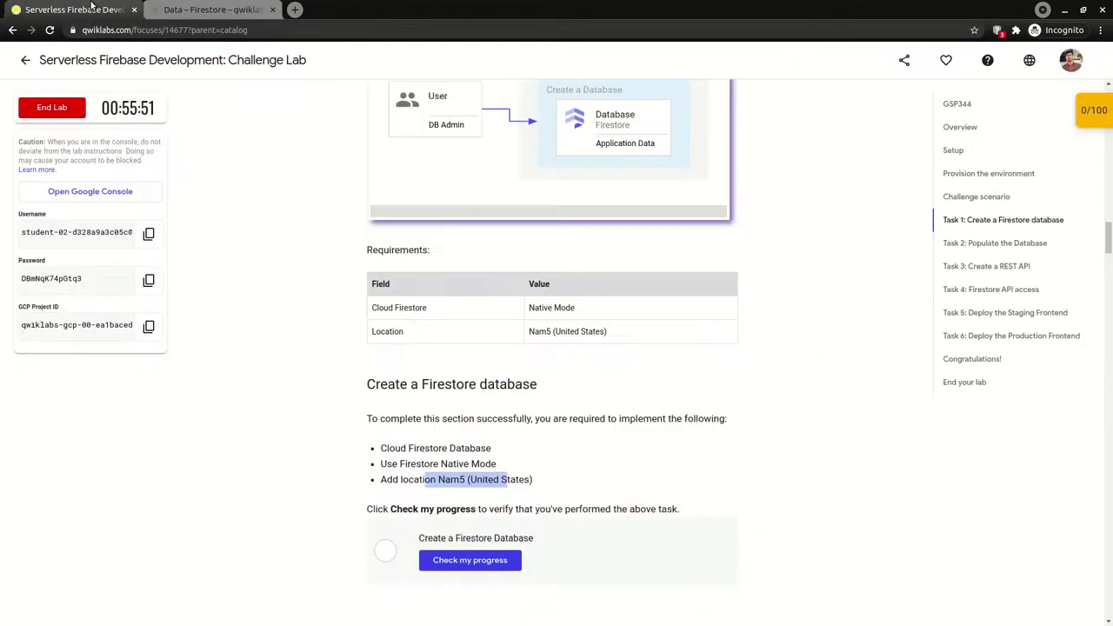
left_click(469, 560)
scroll(461, 487, "down", 2)
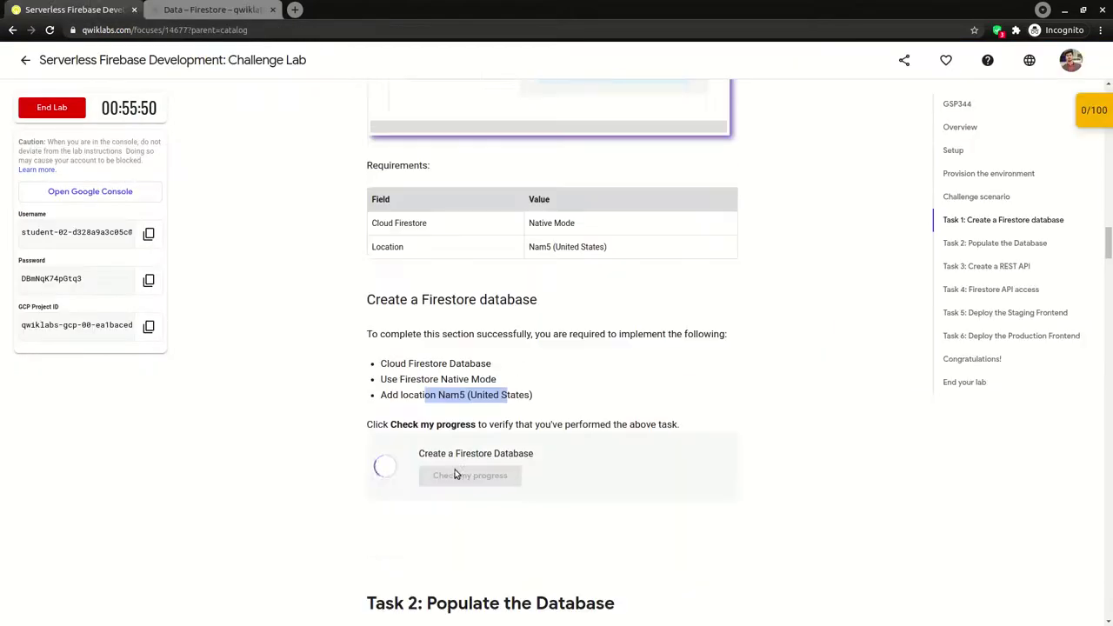
Read the Task 2 introduction on populating the database, including its architecture diagram and example Firestore schema
scroll(461, 461, "down", 4)
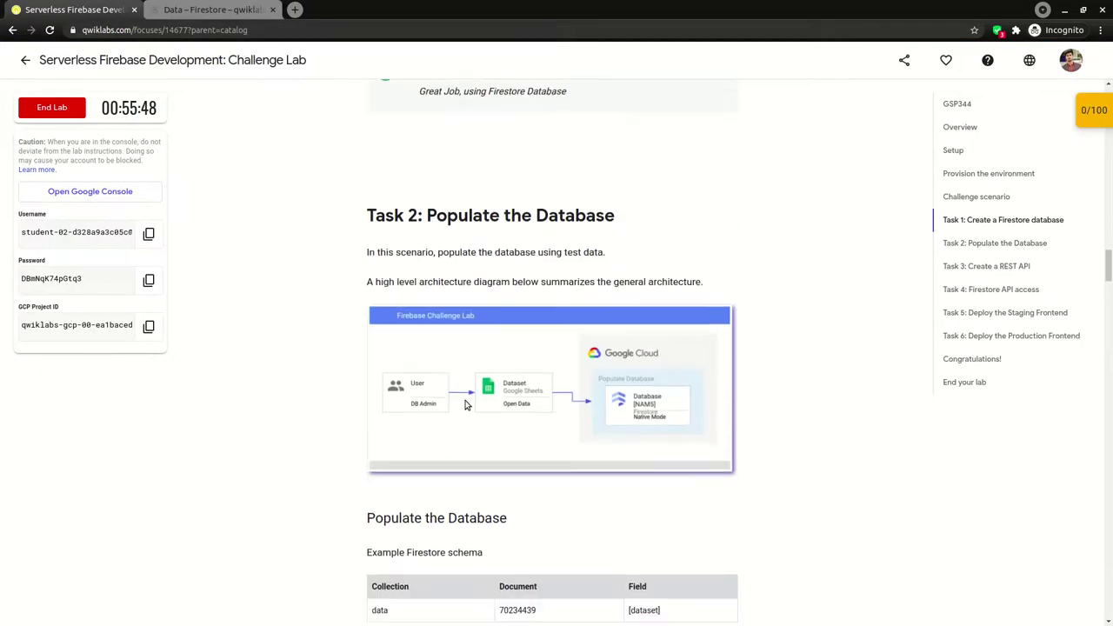
scroll(465, 405, "down", 1)
scroll(495, 365, "up", 1)
scroll(524, 328, "down", 1)
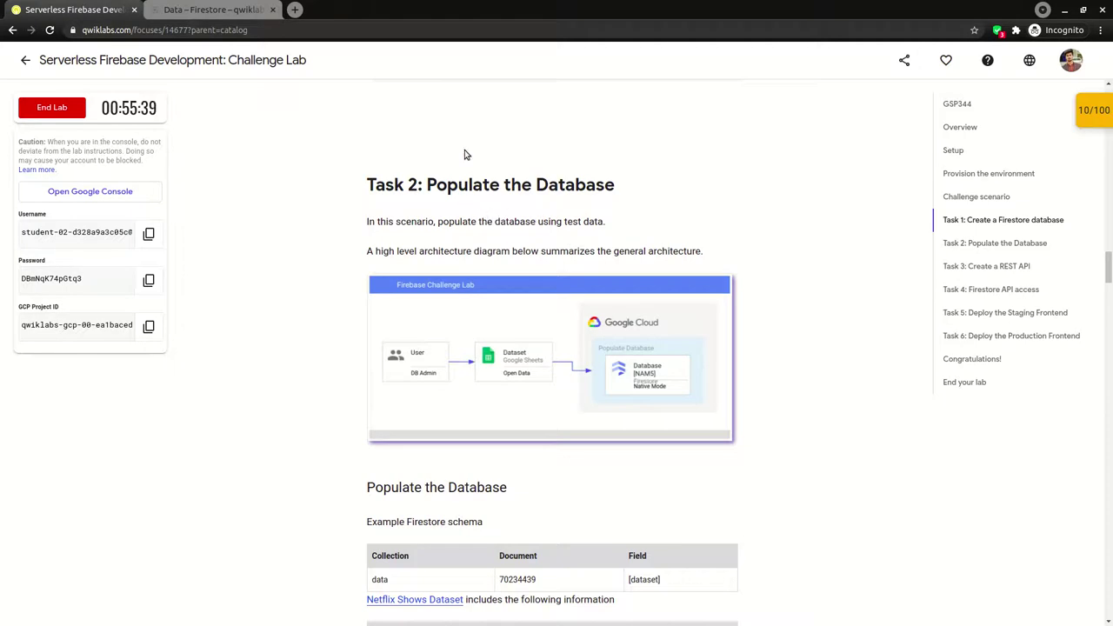
scroll(452, 200, "down", 1)
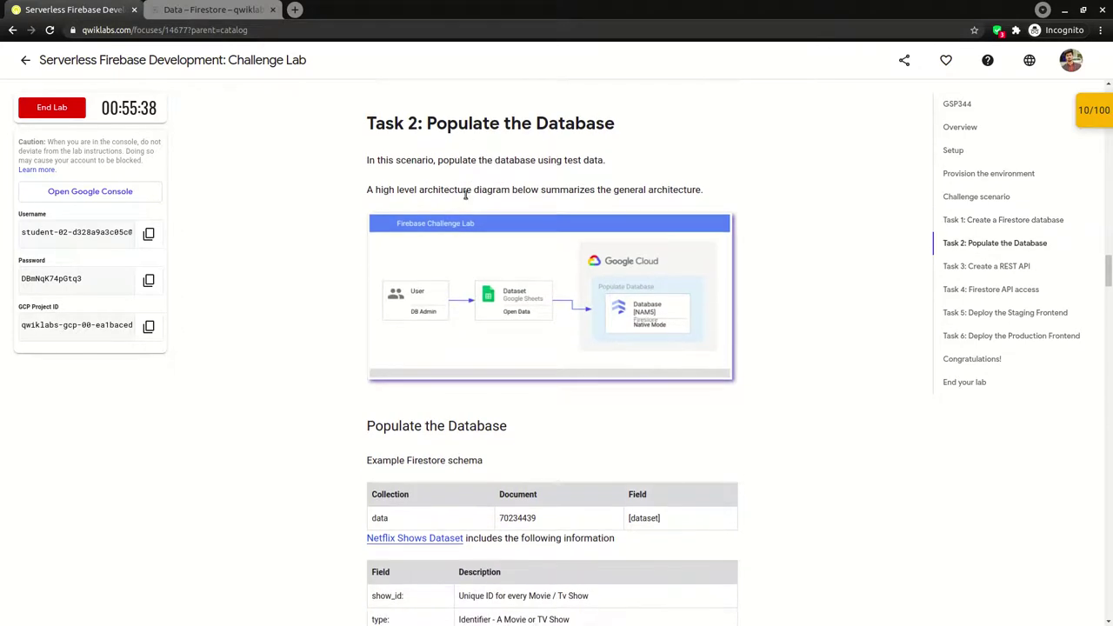
left_click_drag(411, 160, 606, 162)
left_click_drag(388, 193, 594, 191)
scroll(522, 240, "down", 4)
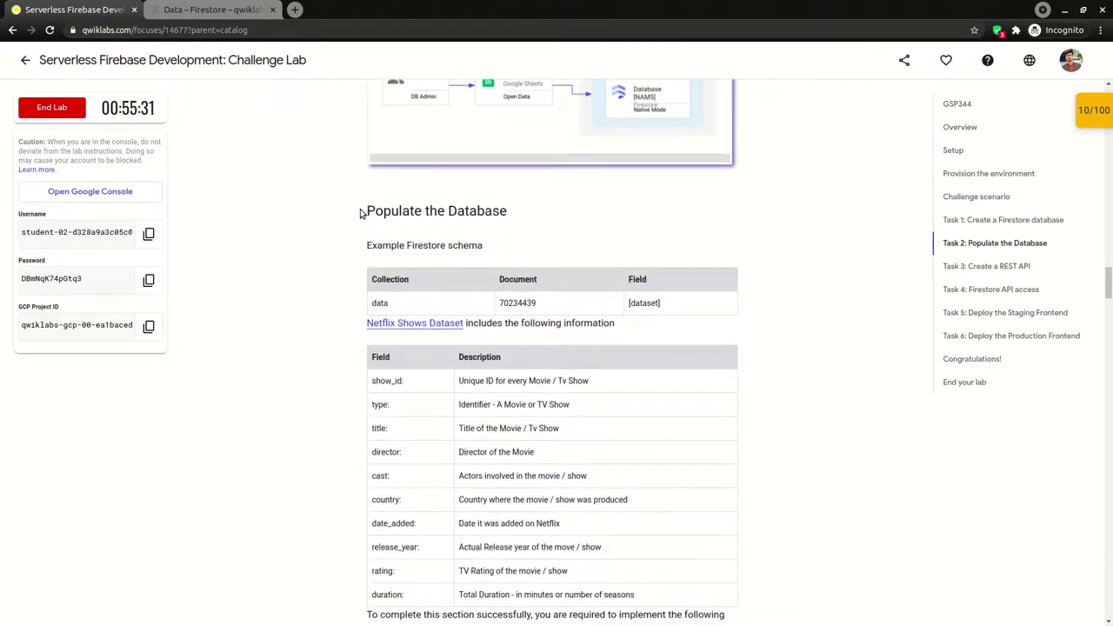
scroll(429, 235, "down", 1)
left_click_drag(374, 183, 484, 184)
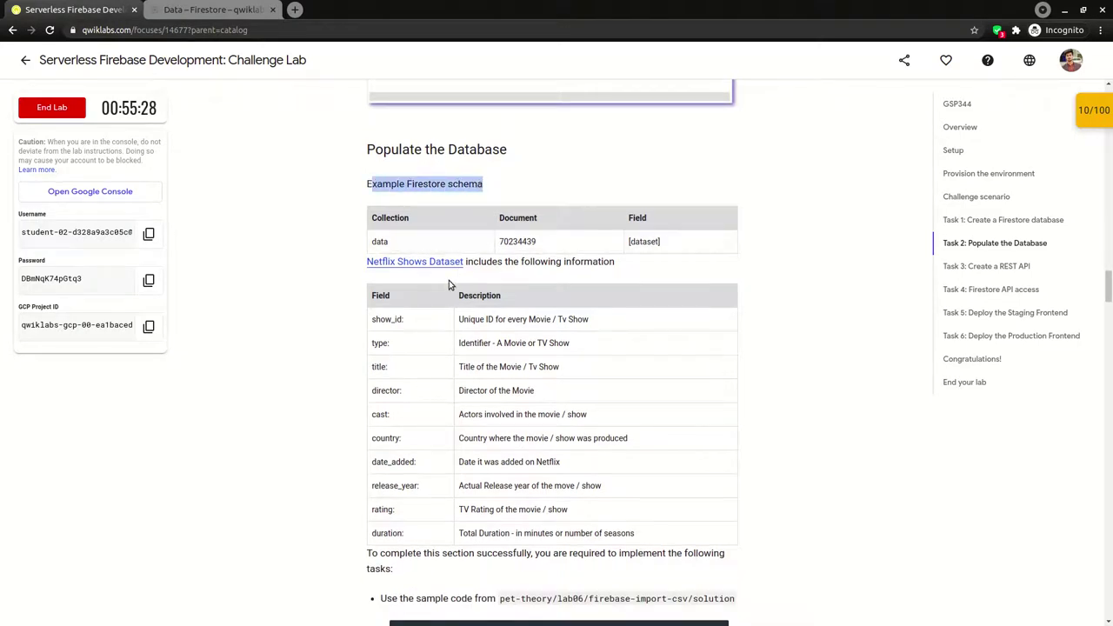
Review the Netflix Shows Dataset fields and the required tasks for installing the sample code and importing the CSV
scroll(450, 284, "down", 2)
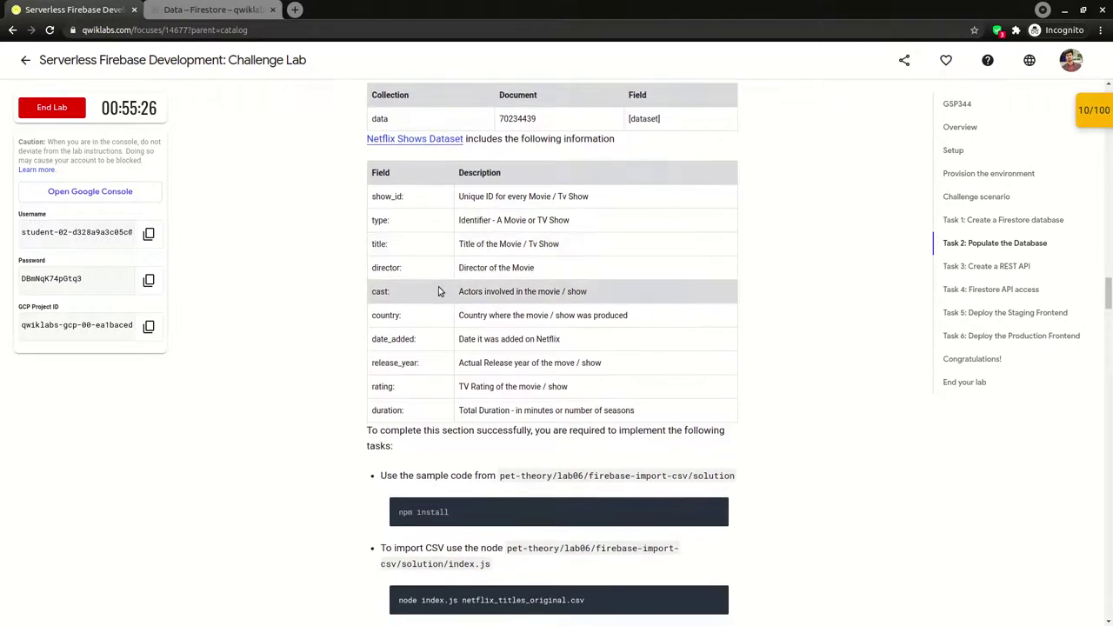
scroll(429, 300, "down", 1)
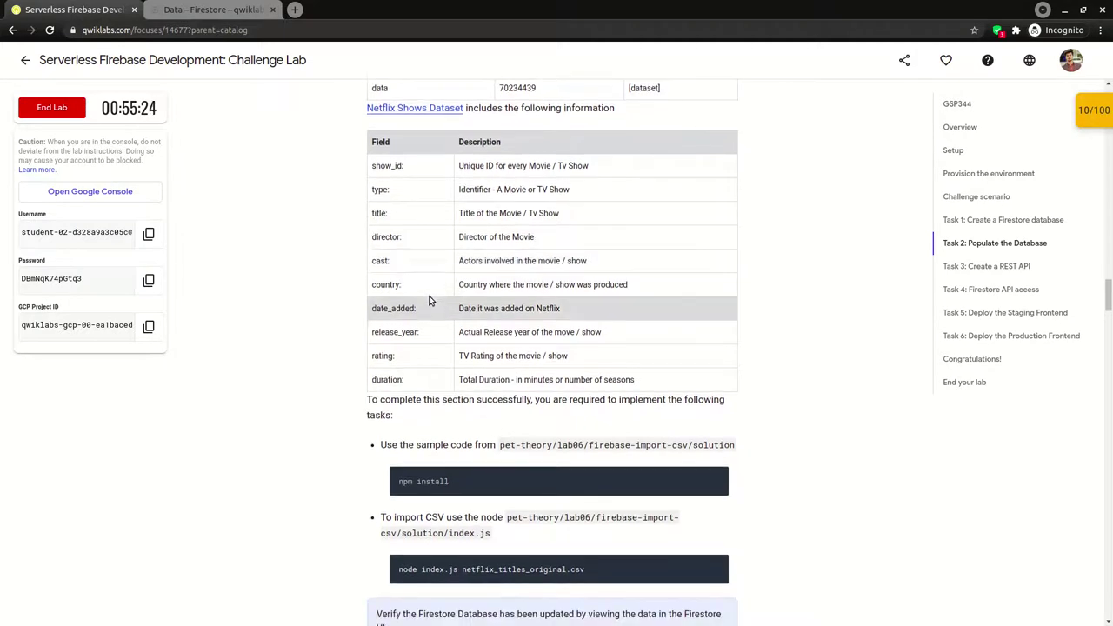
scroll(471, 158, "up", 1)
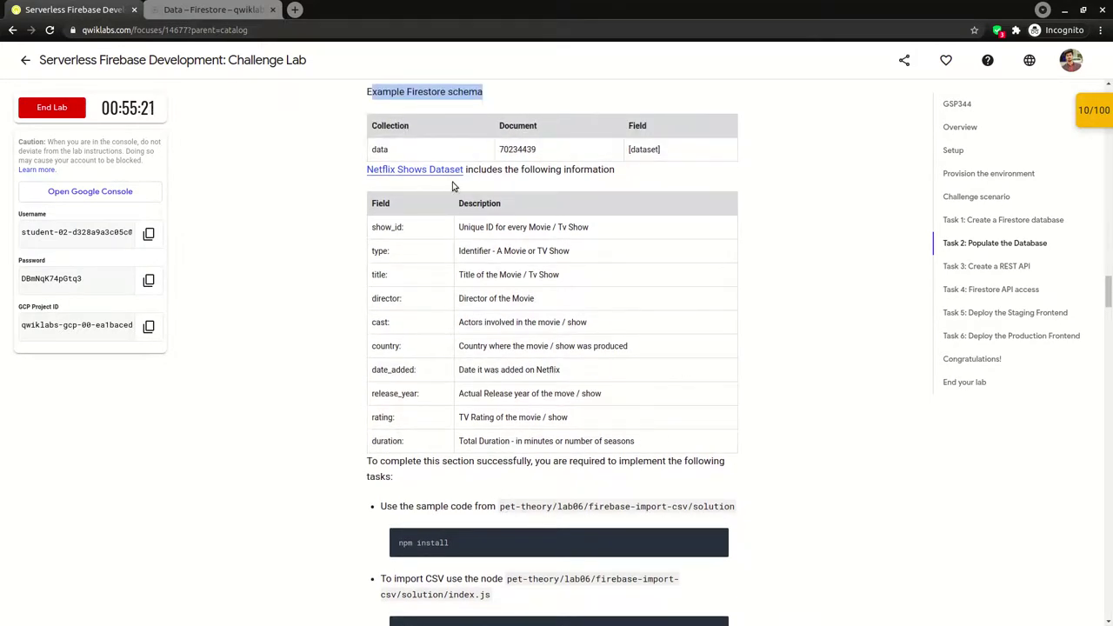
scroll(487, 305, "up", 2)
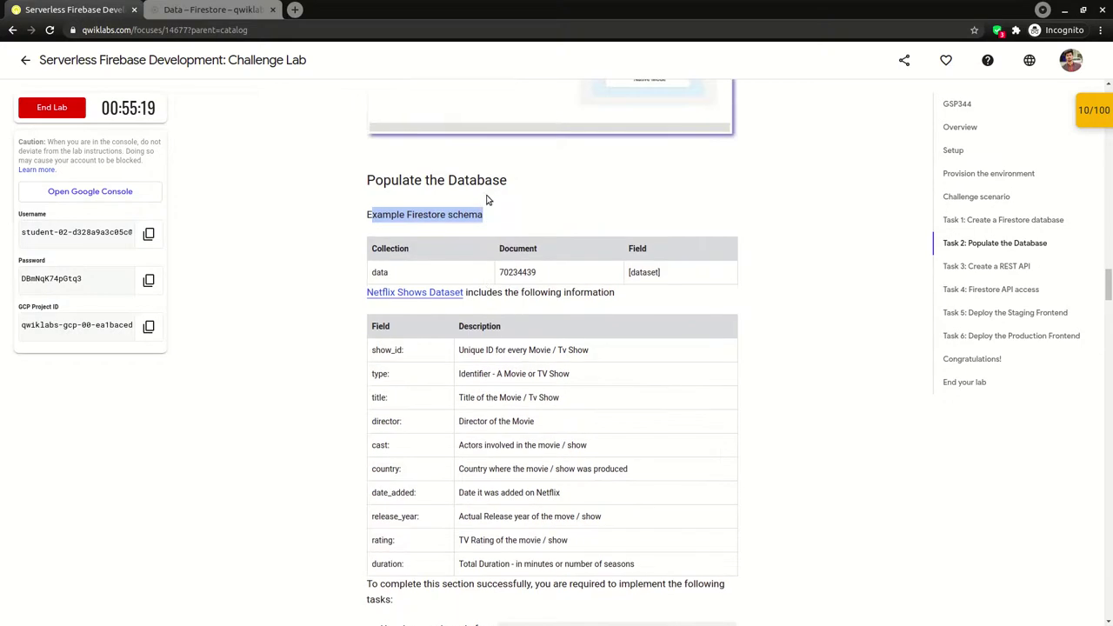
left_click(468, 213)
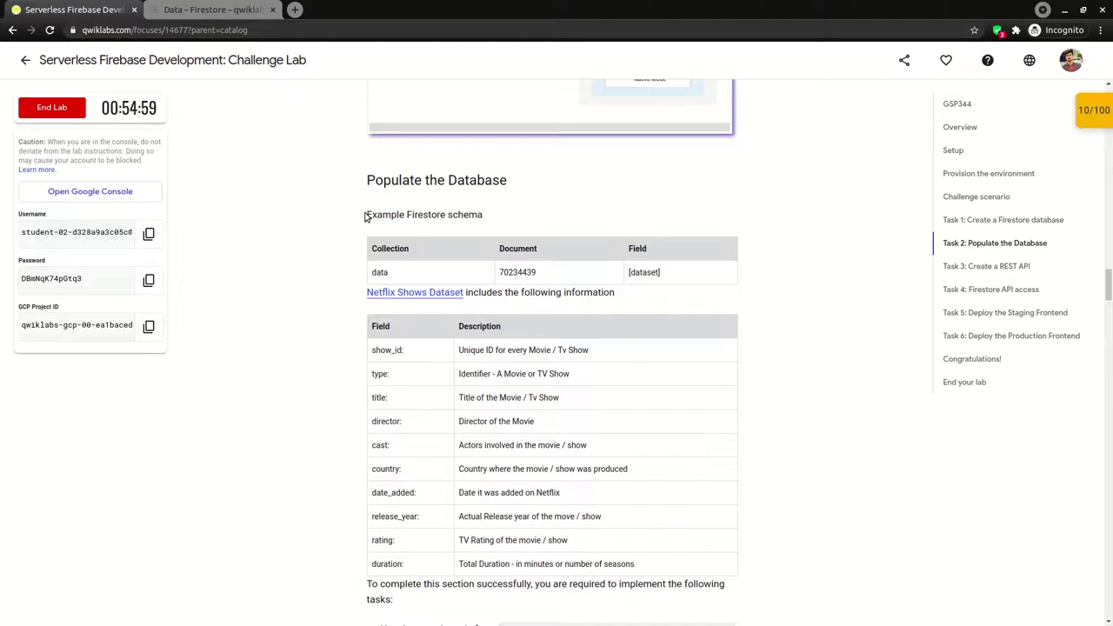
scroll(403, 230, "down", 3)
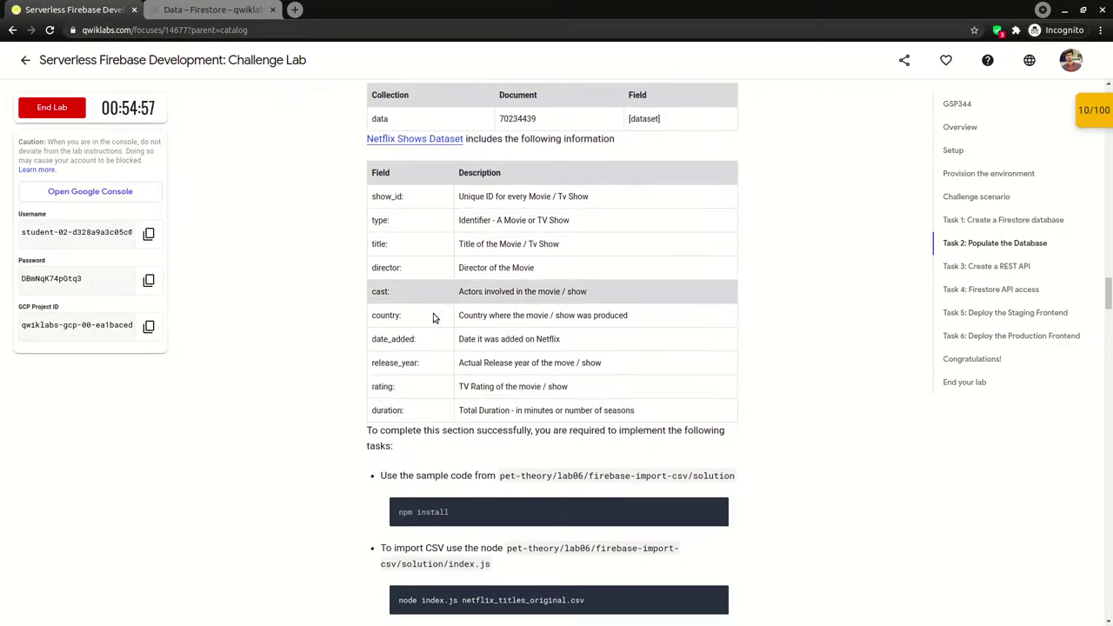
scroll(571, 442, "down", 1)
left_click_drag(400, 383, 537, 384)
scroll(537, 384, "down", 1)
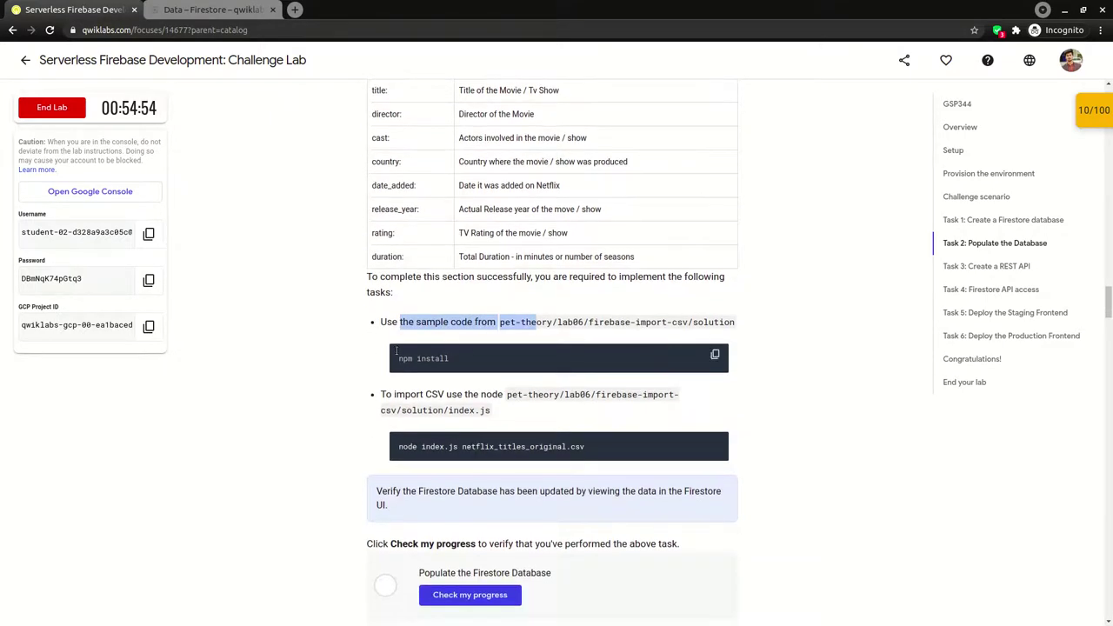
left_click(414, 357)
left_click_drag(405, 394, 507, 419)
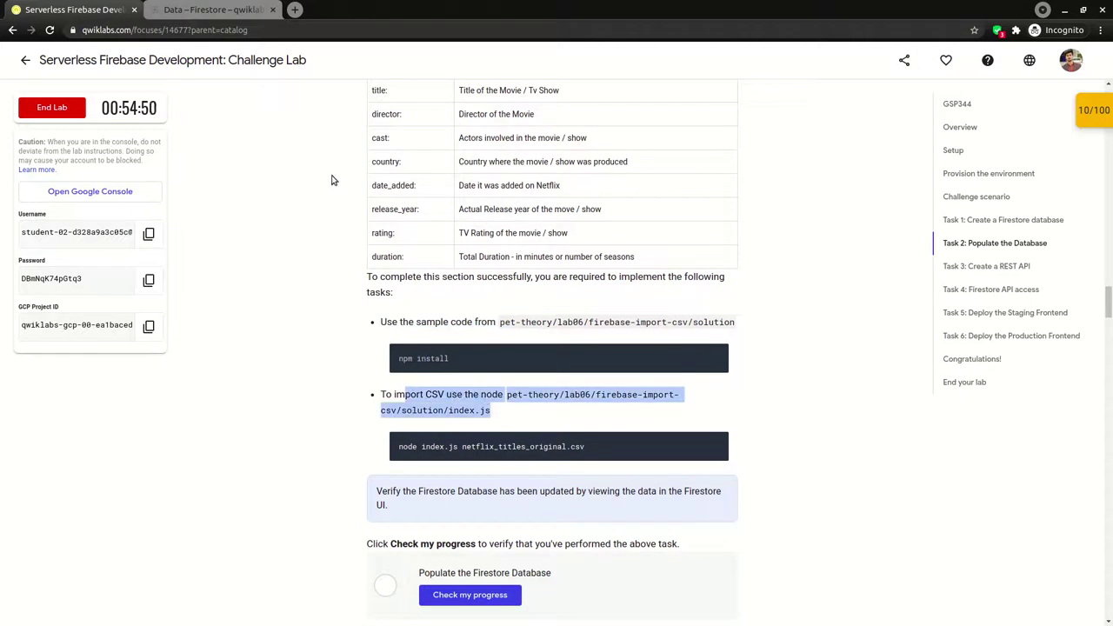
In Cloud Shell, change to ~/pet-theory/lab06/firebase-import-csv/solution and clear the terminal
left_click(179, 7)
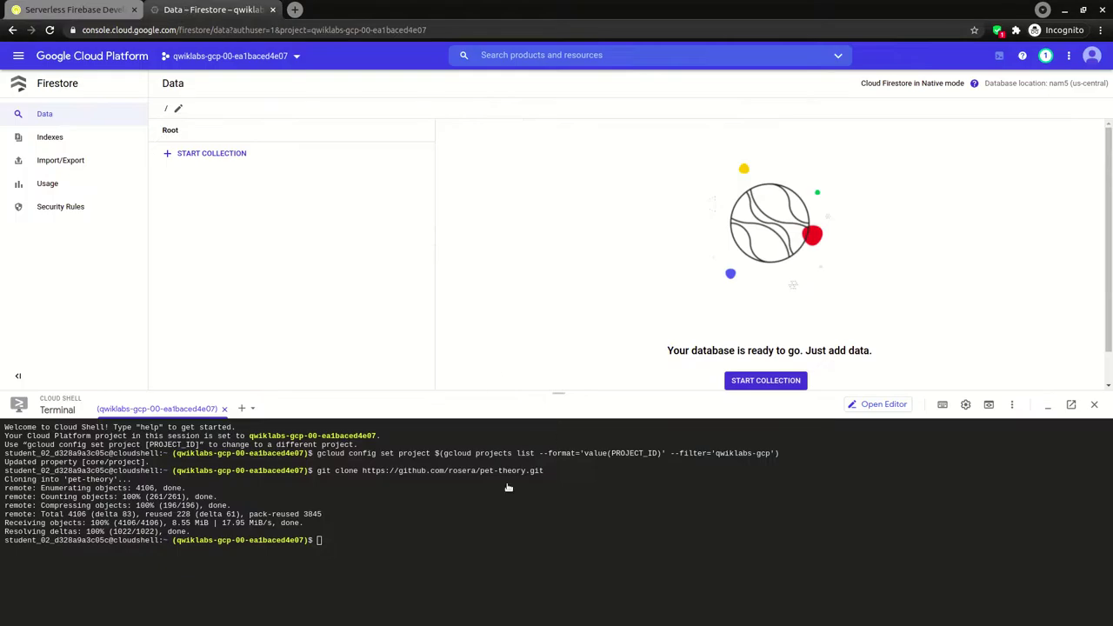
type("cd ~/pet")
key("Tab")
type("lab06")
key("Tab")
type("fir")
key("Tab")
type("imp")
key("Tab")
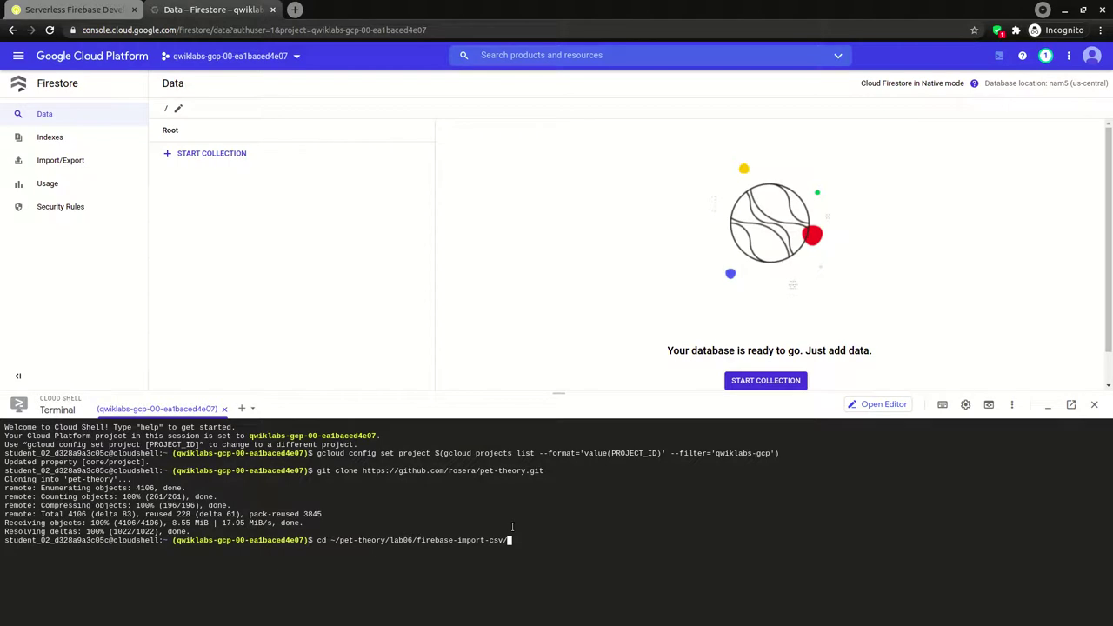
type("sol")
key("Tab")
key("Return")
type("clear")
key("Return")
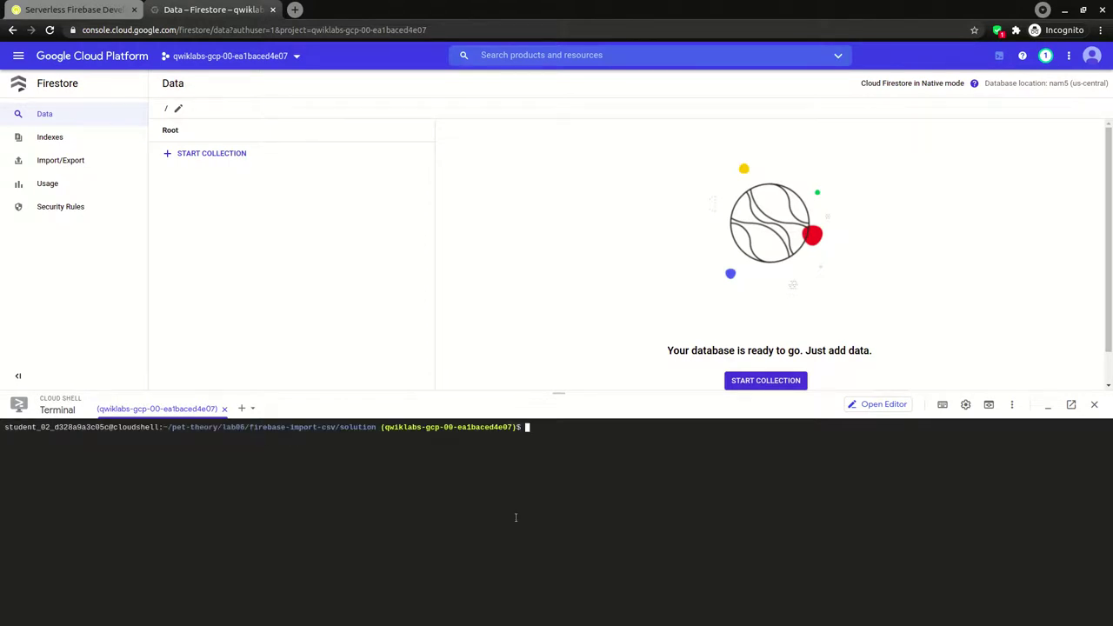
Copy the npm install command from the lab page, run it in Cloud Shell, and enlarge the terminal pane
left_click(38, 7)
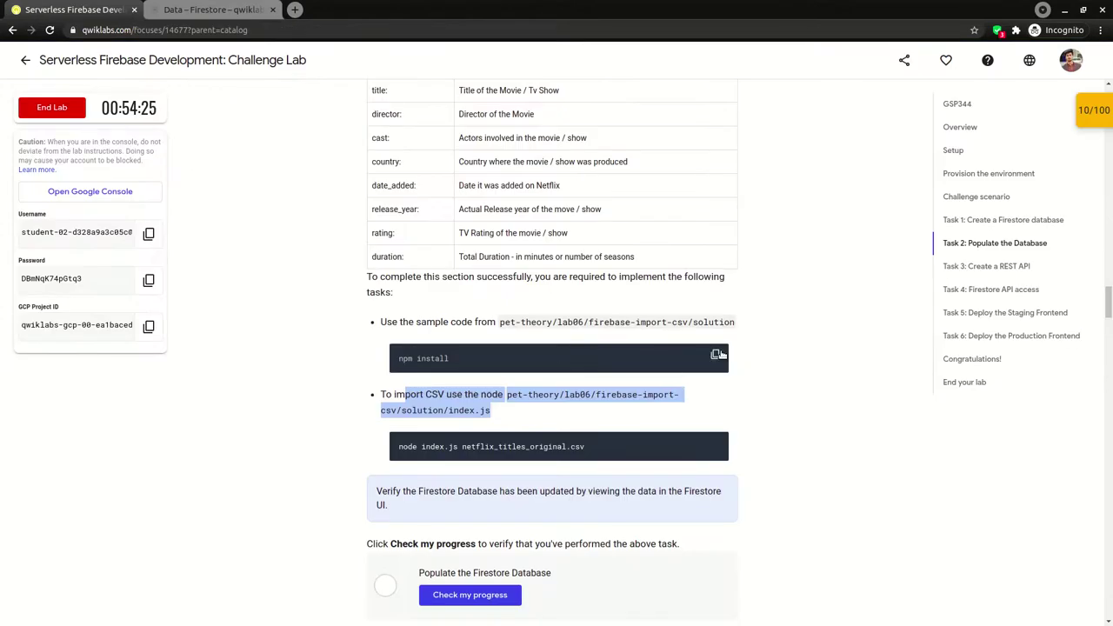
left_click(714, 356)
key("ctrl+Tab")
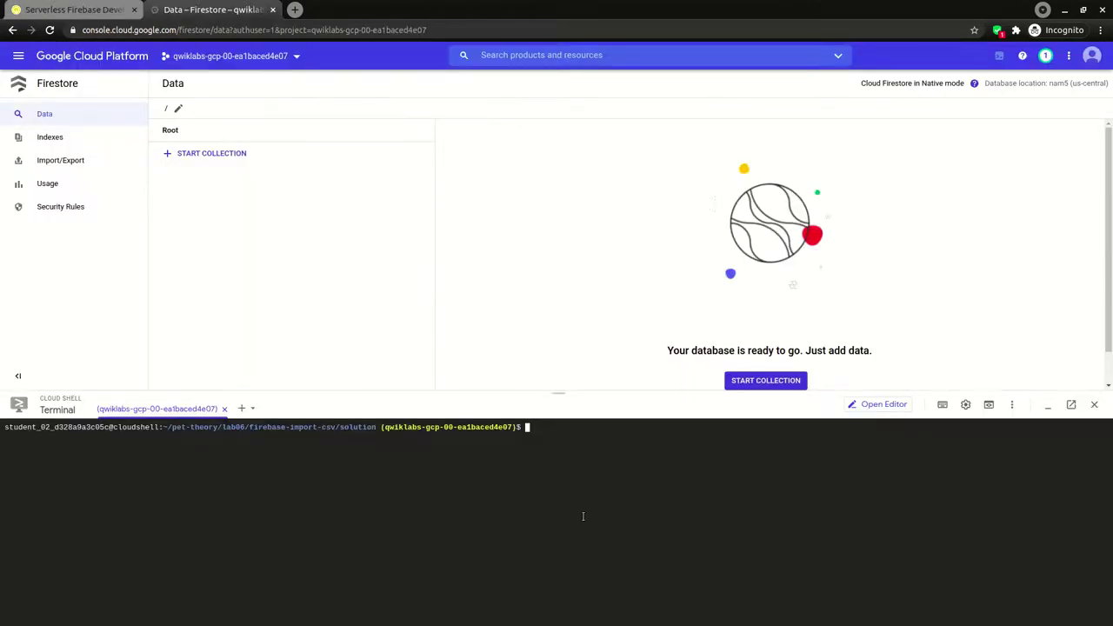
key("ctrl+v")
key("Return")
left_click_drag(559, 399, 559, 329)
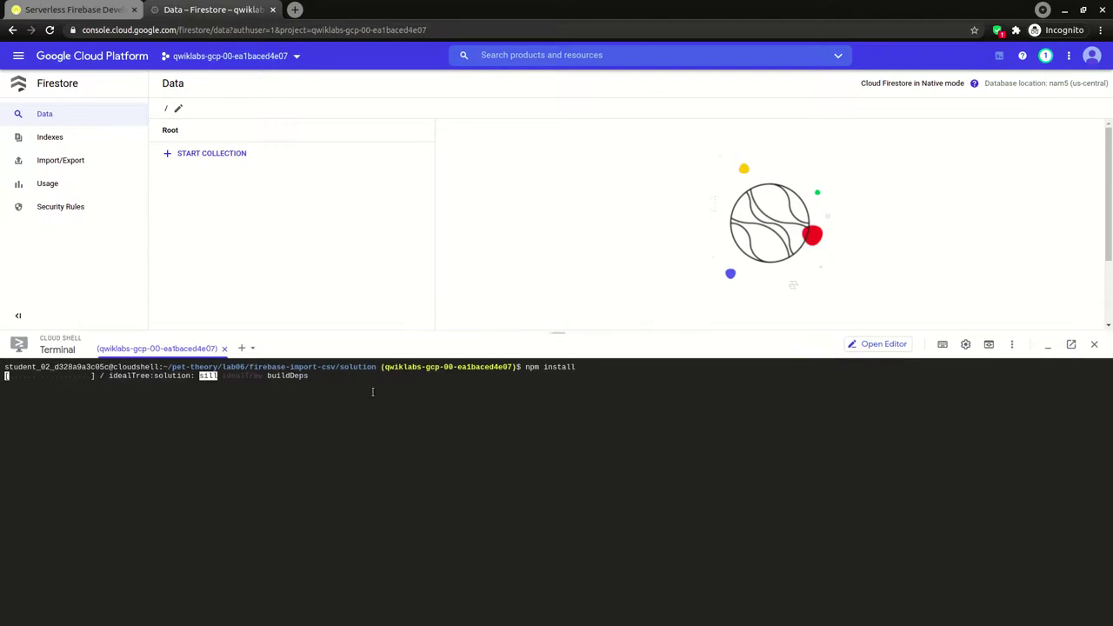
Copy the CSV import command from the lab page and run node index.js netflix_titles_original.csv in a cleared Cloud Shell terminal
key("ctrl+Tab")
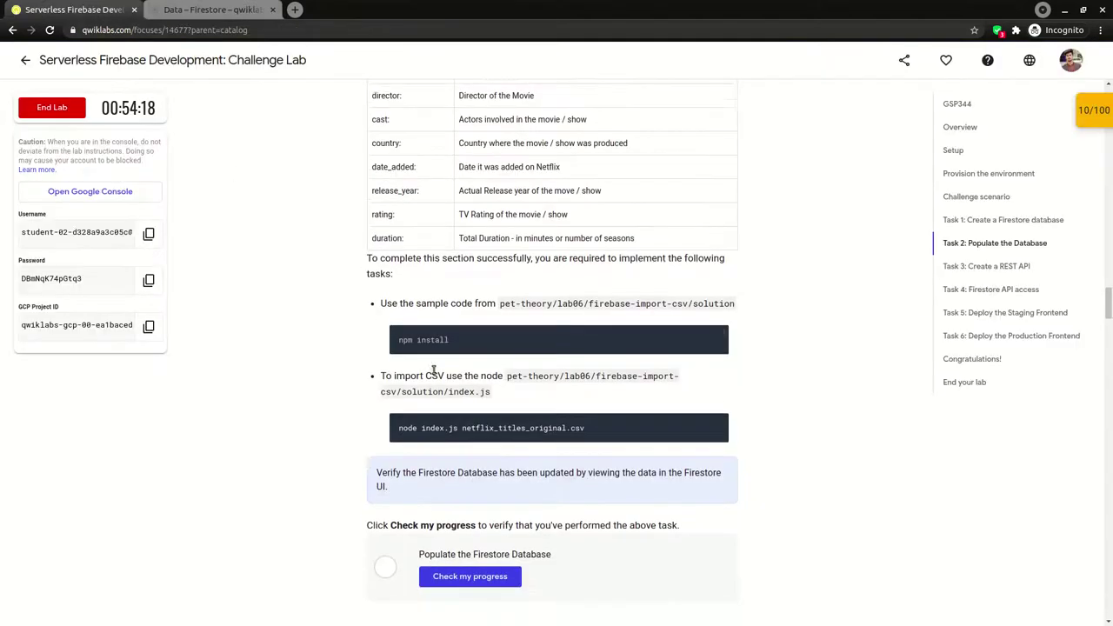
left_click_drag(396, 302, 533, 304)
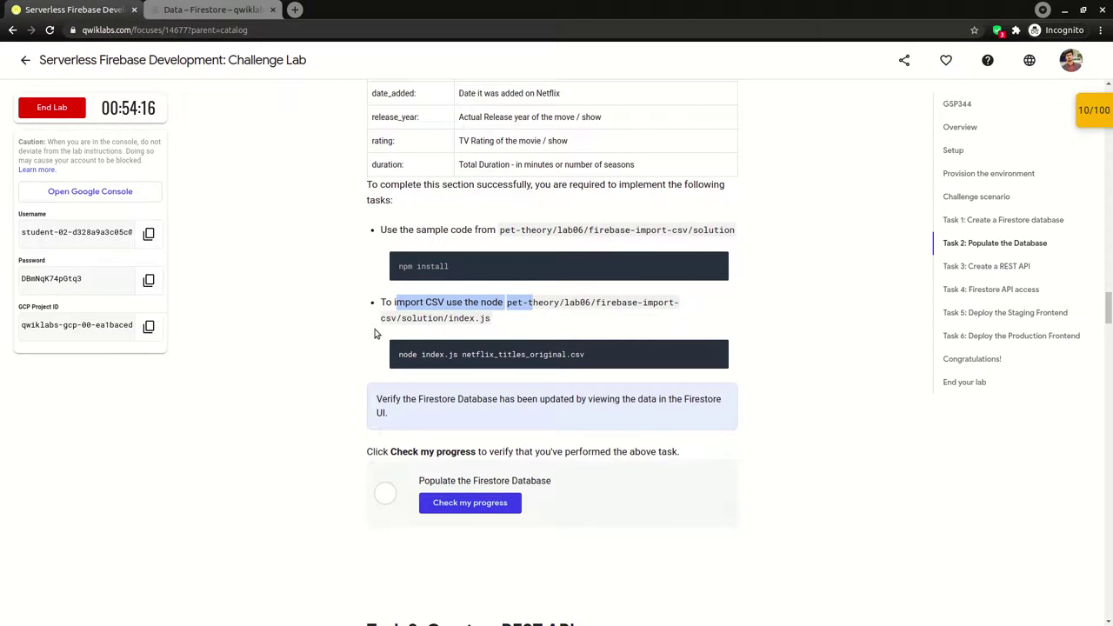
left_click(573, 327)
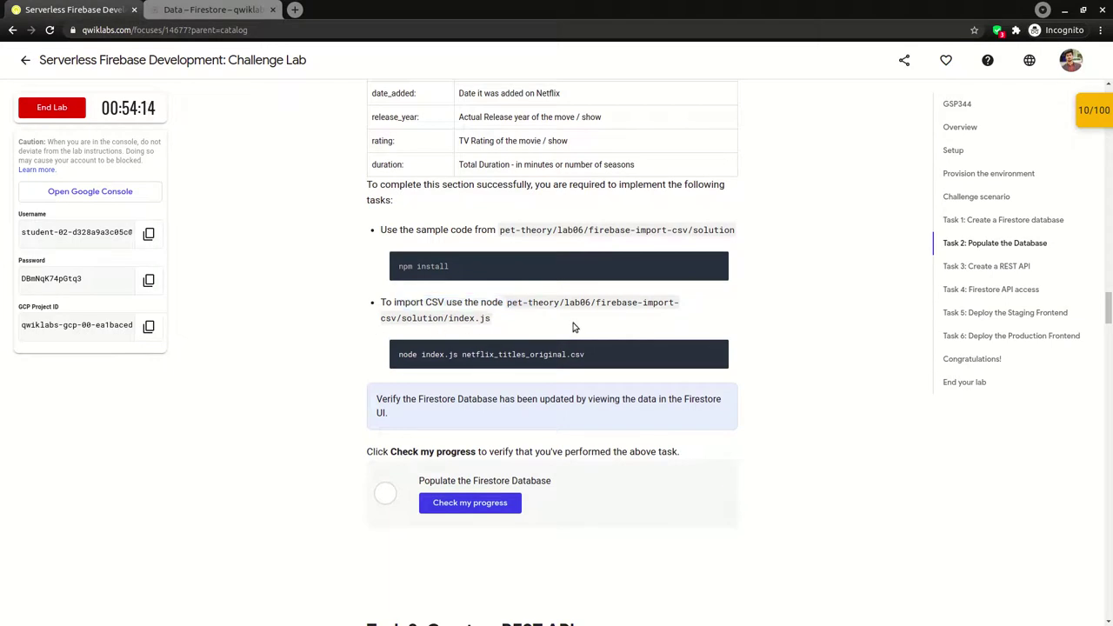
mouse_move(716, 352)
left_click(209, 9)
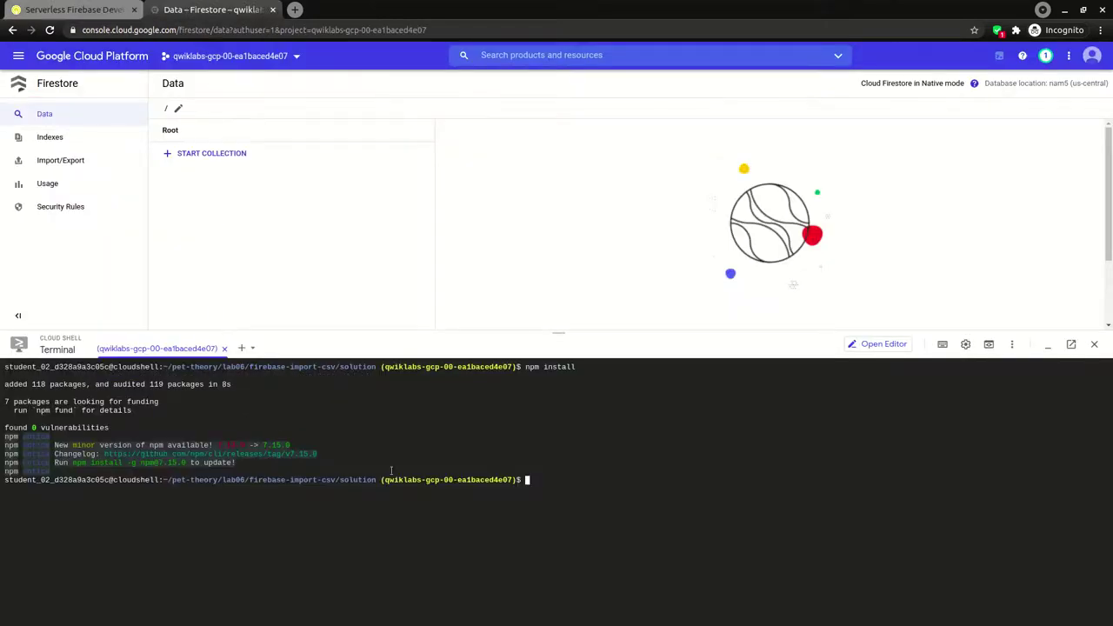
type("clear")
key("Return")
key("ctrl+v")
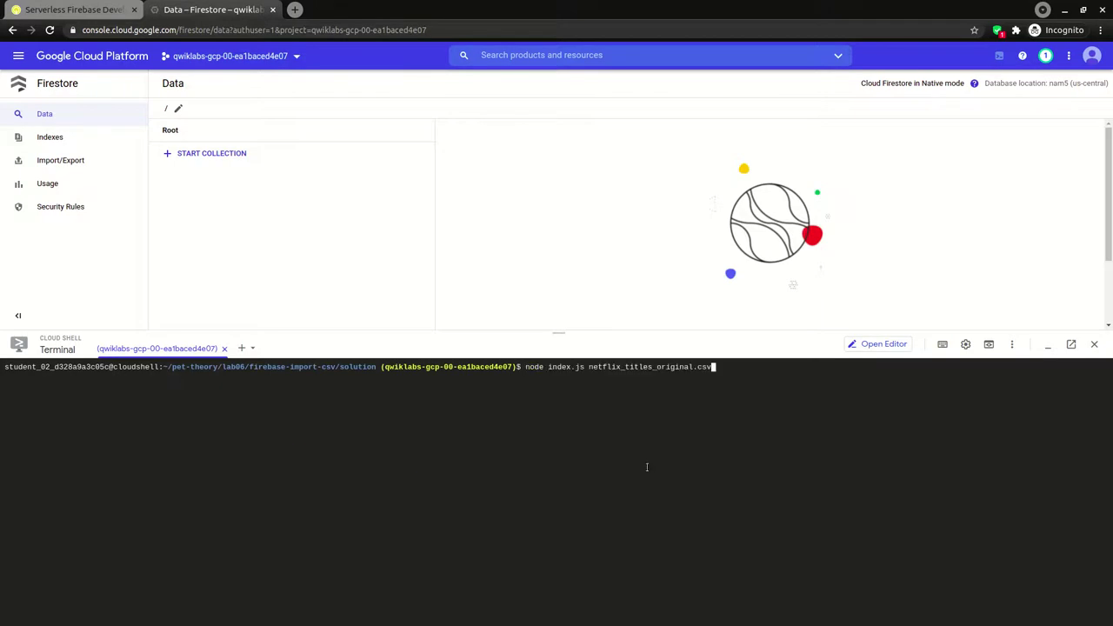
key("Return")
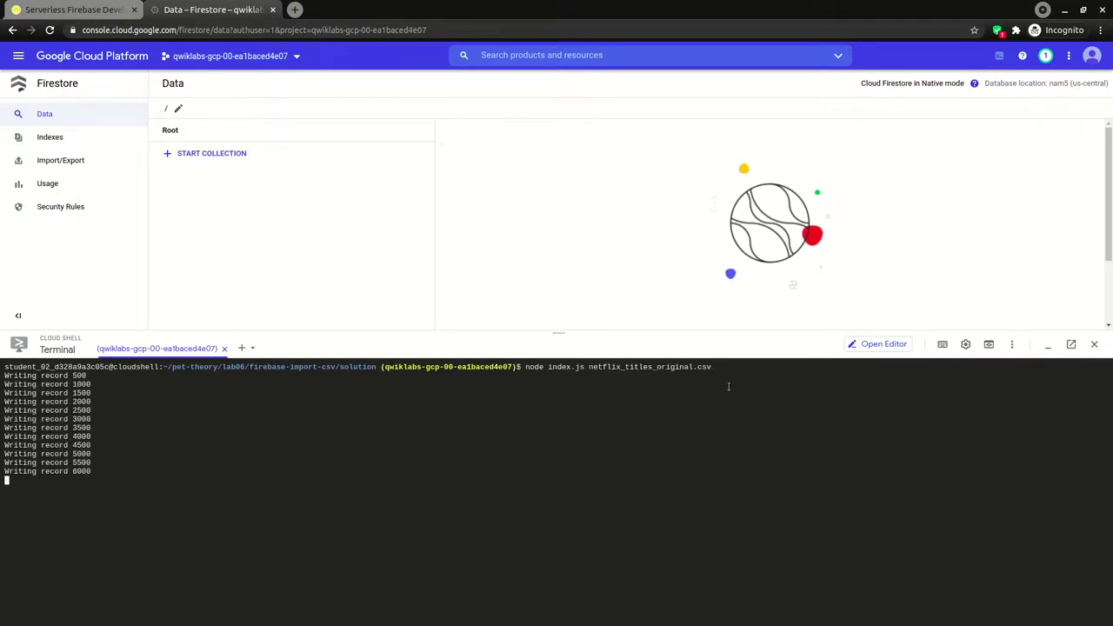
Read the lab's note on verifying the Firestore data and view the list of checkpoint scores
left_click(80, 9)
left_click_drag(377, 398, 400, 414)
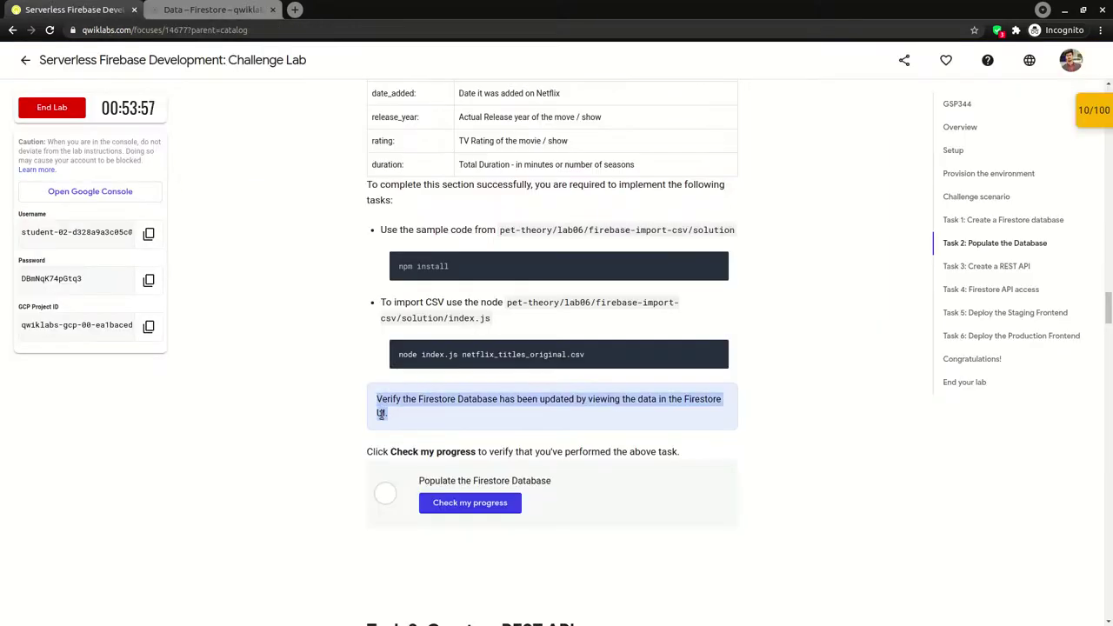
left_click(1102, 109)
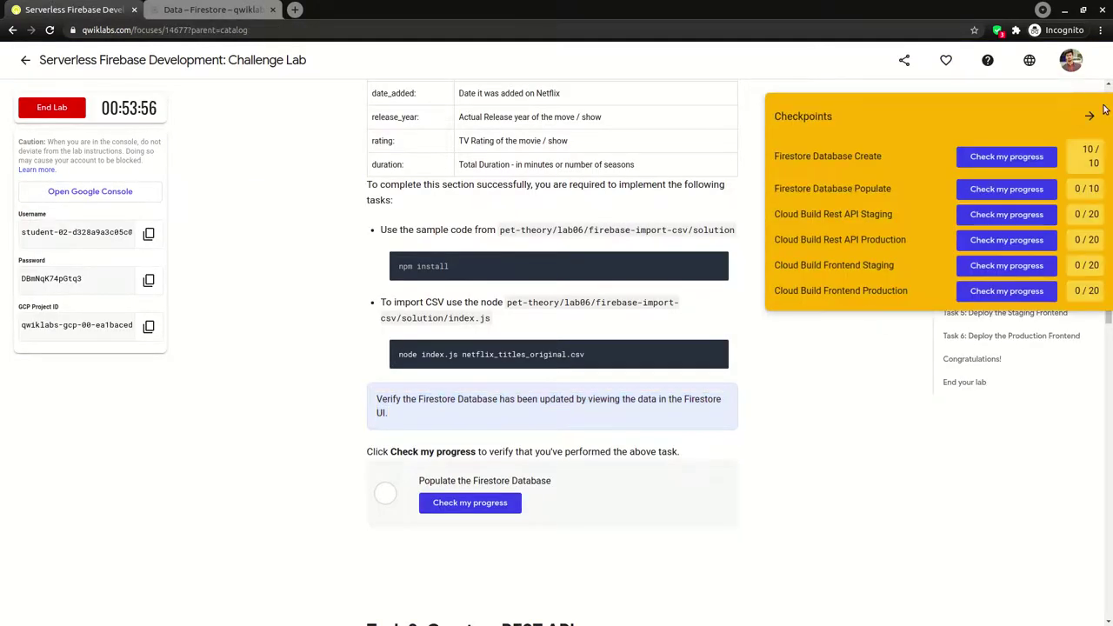
left_click(1090, 114)
Reload the Firestore data page in the Google Cloud console, accepting the loss of unsaved changes
left_click(178, 9)
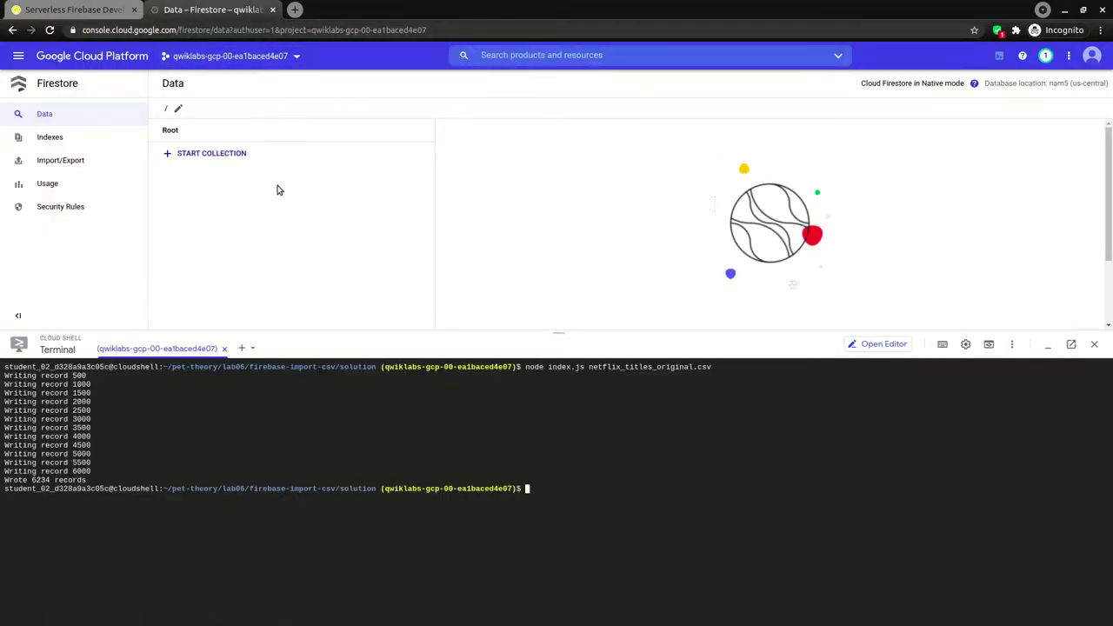
scroll(716, 209, "down", 2)
scroll(715, 208, "up", 2)
left_click(74, 9)
left_click(218, 8)
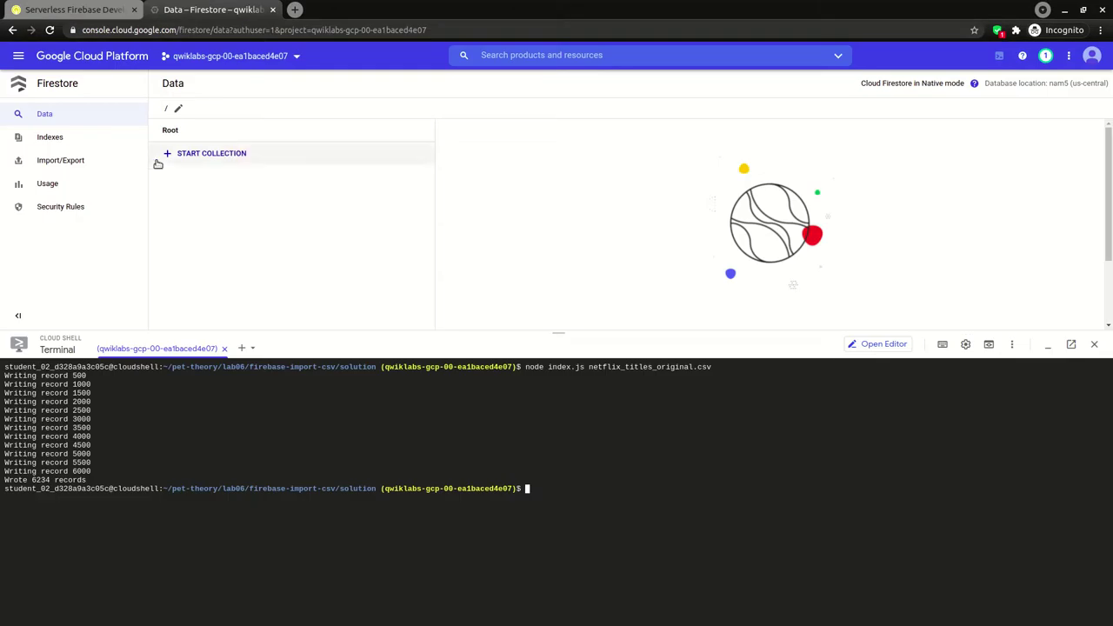
left_click(49, 30)
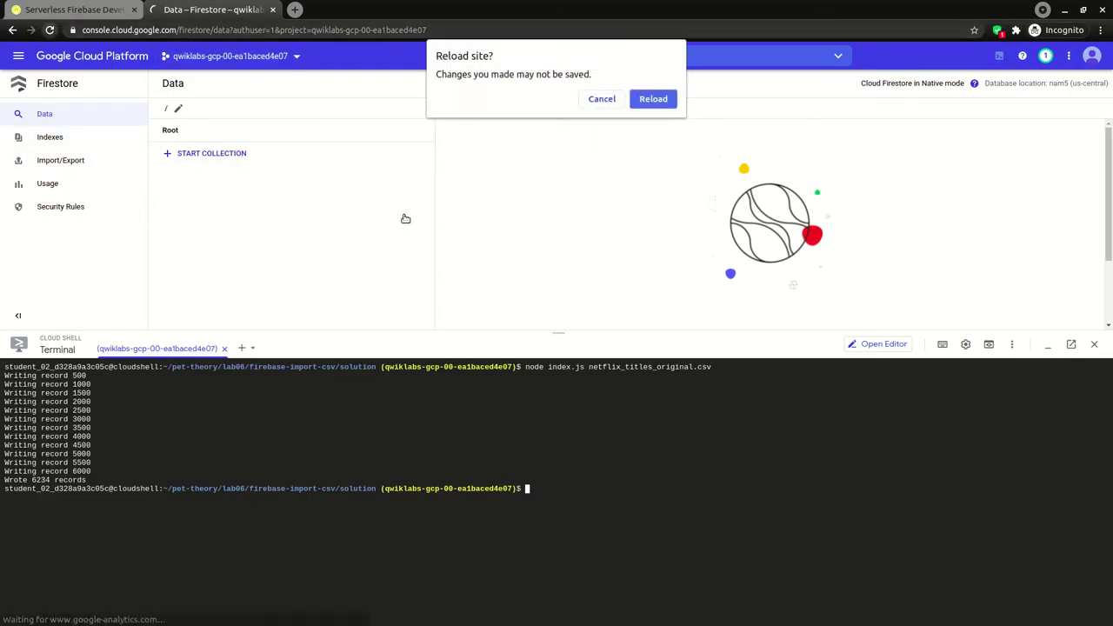
left_click(597, 103)
key("ctrl+r")
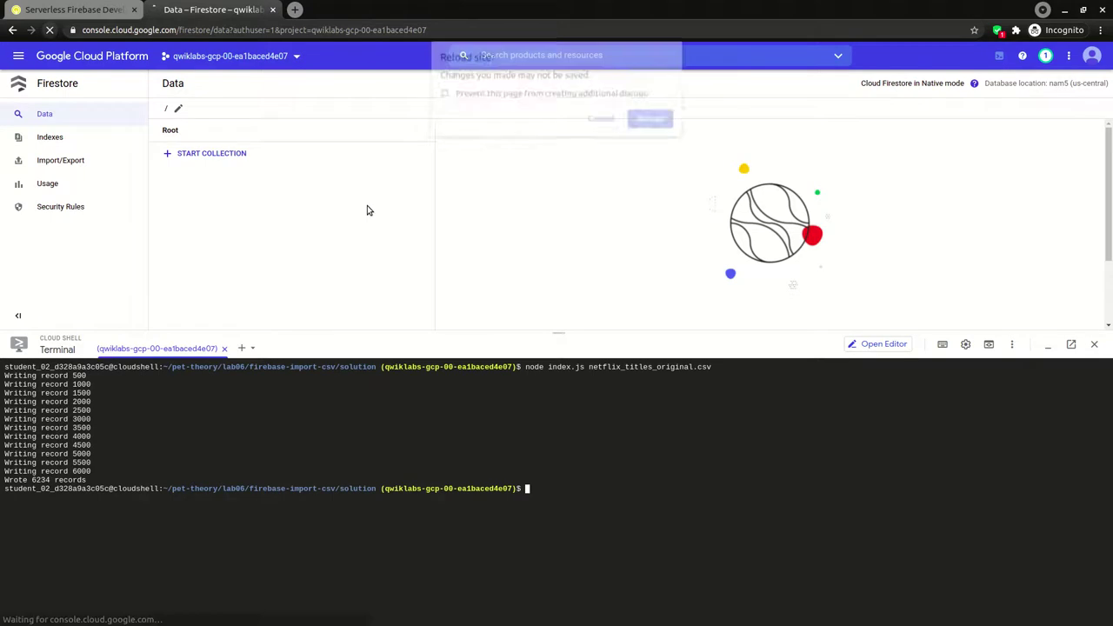
left_click(663, 119)
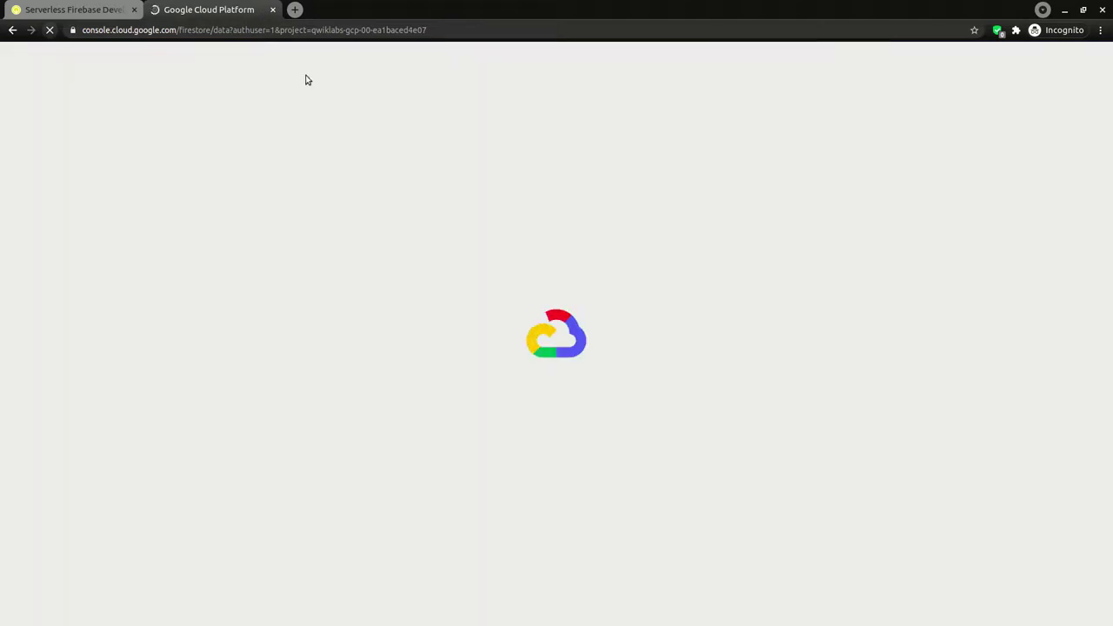
View the imported data collection in Firestore and check the lab progress for Populate the Firestore Database
left_click(102, 7)
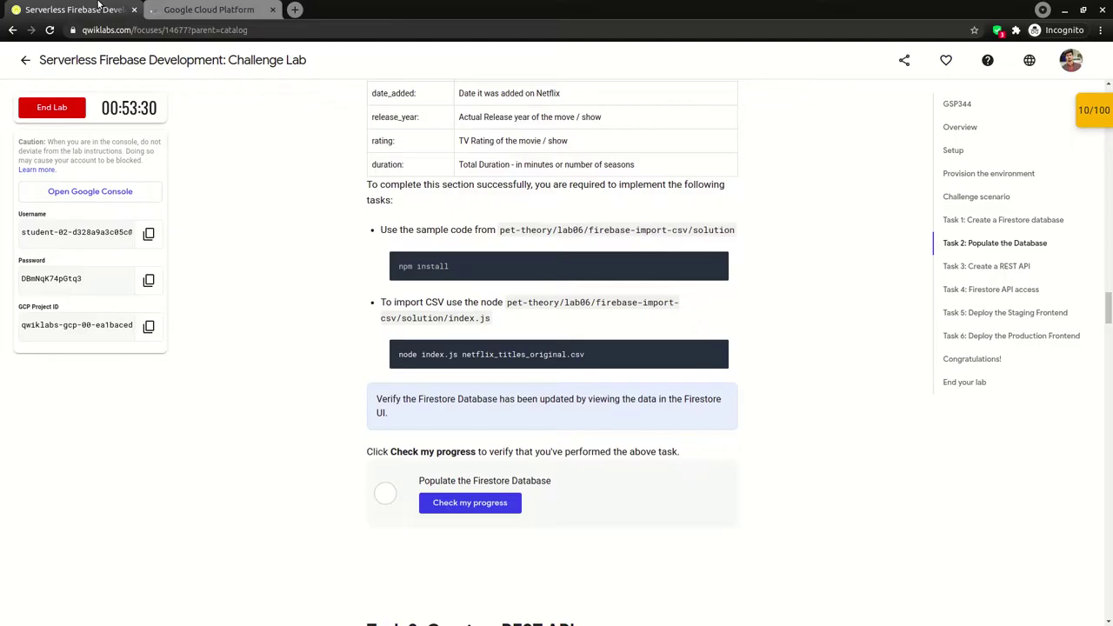
left_click_drag(377, 397, 402, 413)
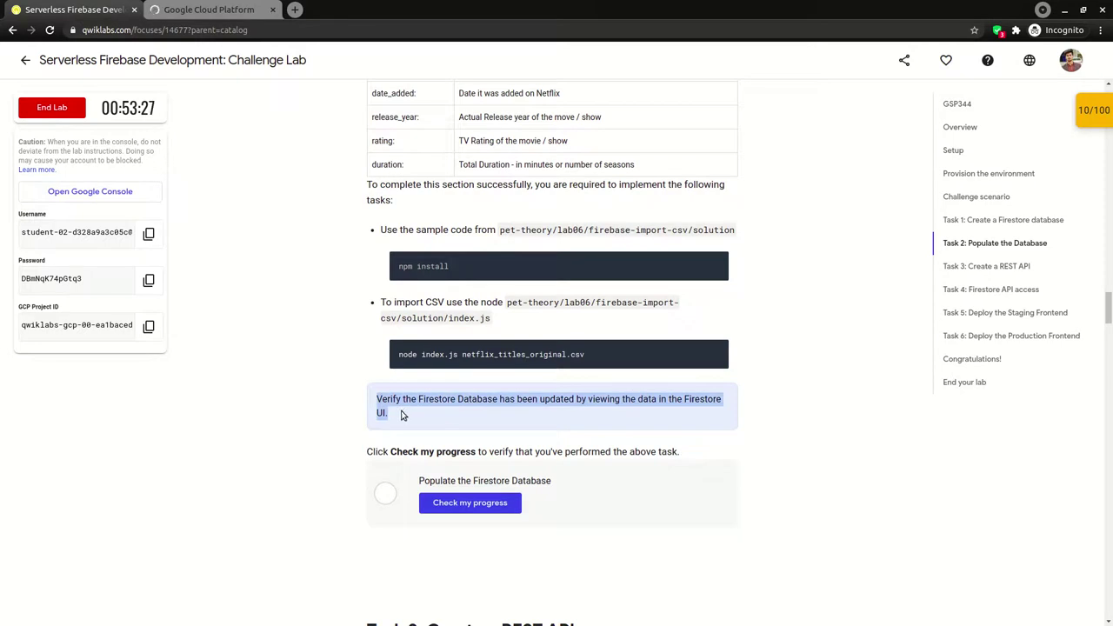
key("ctrl+Tab")
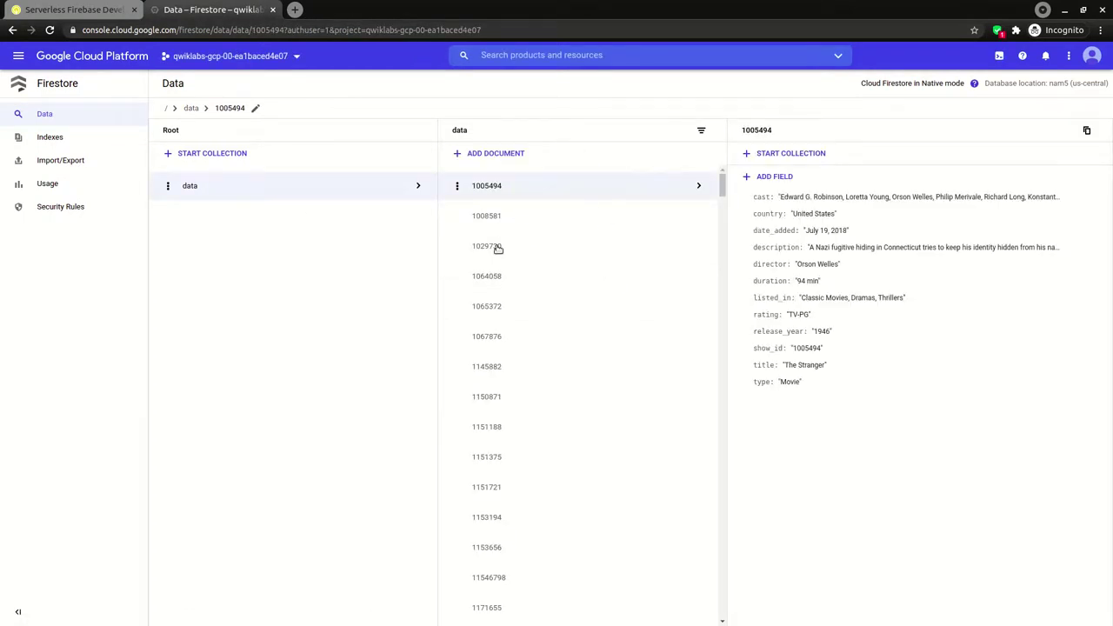
left_click(74, 10)
left_click(461, 505)
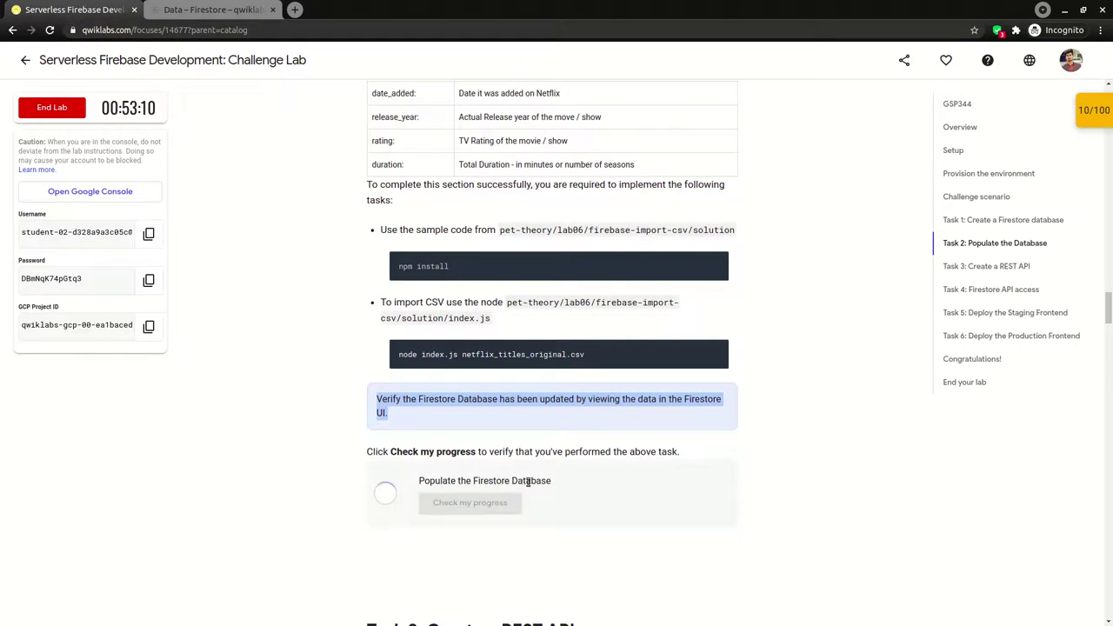
Read Task 3's Cloud Run Development values and the task list for building and deploying the REST API
scroll(487, 417, "down", 3)
scroll(487, 304, "down", 3)
left_click_drag(406, 257, 493, 254)
left_click_drag(419, 286, 660, 281)
scroll(608, 373, "down", 3)
scroll(609, 373, "down", 3)
left_click_drag(329, 309, 519, 315)
scroll(483, 331, "down", 3)
left_click_drag(379, 303, 527, 356)
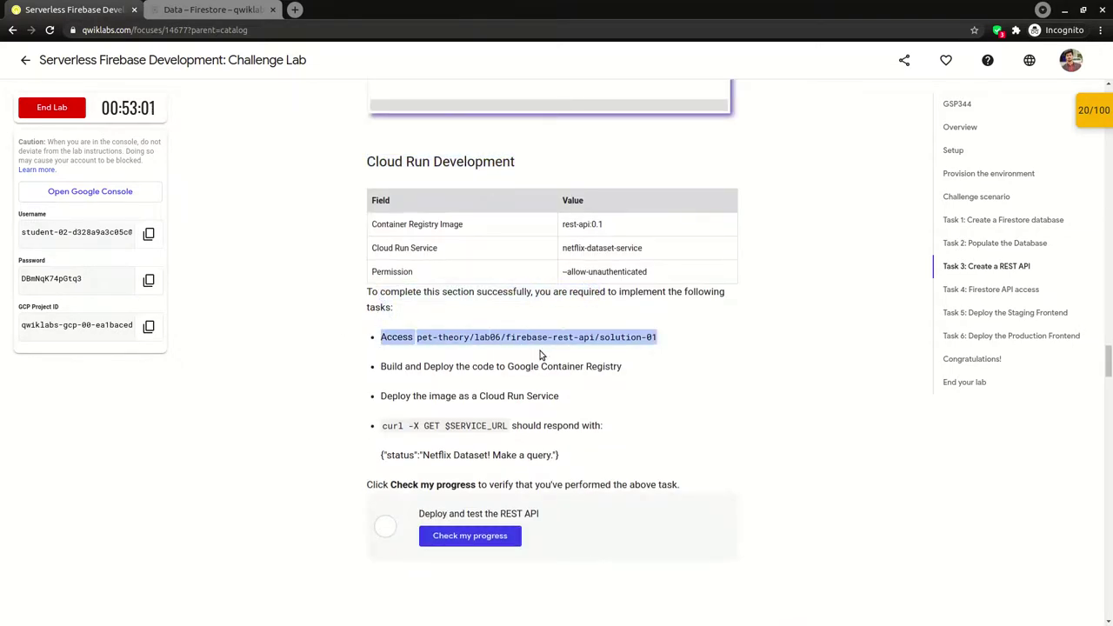
left_click_drag(381, 366, 624, 380)
left_click(505, 362)
Copy the path pet-theory/lab06/firebase-rest-api/solution-01 from the lab page, then reopen Cloud Shell and enlarge its terminal pane
left_click(419, 339)
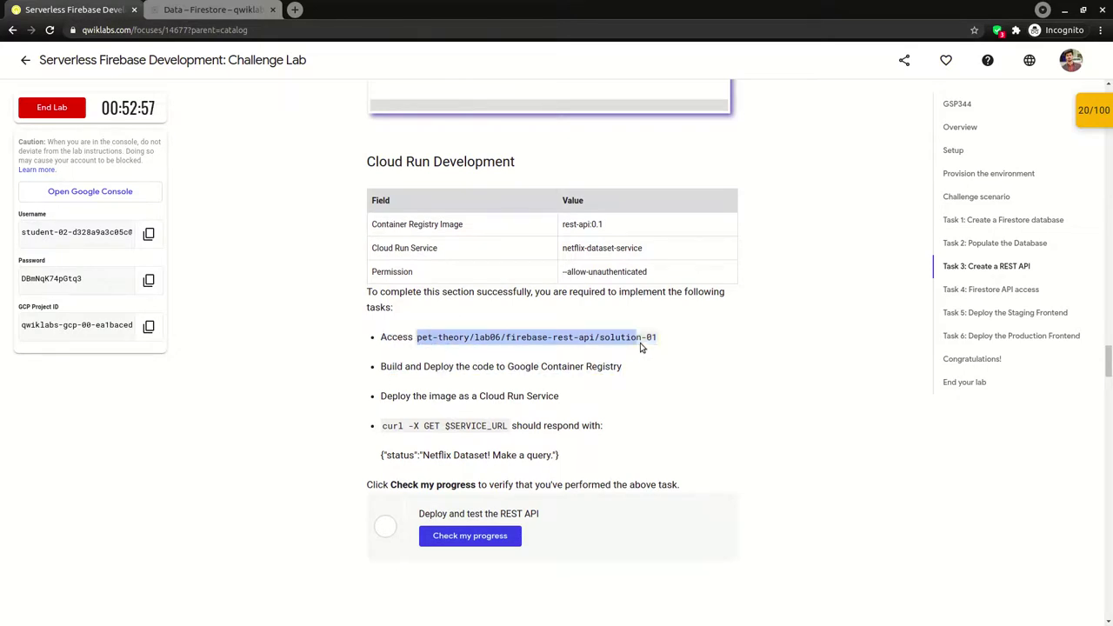
key("ctrl+Tab")
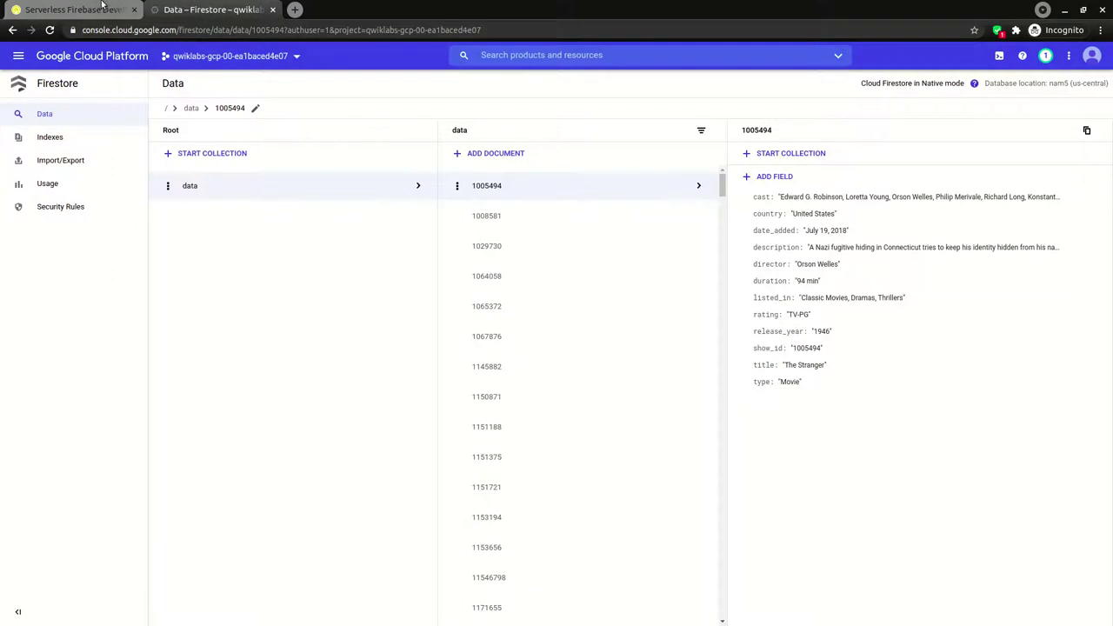
key("ctrl+Tab")
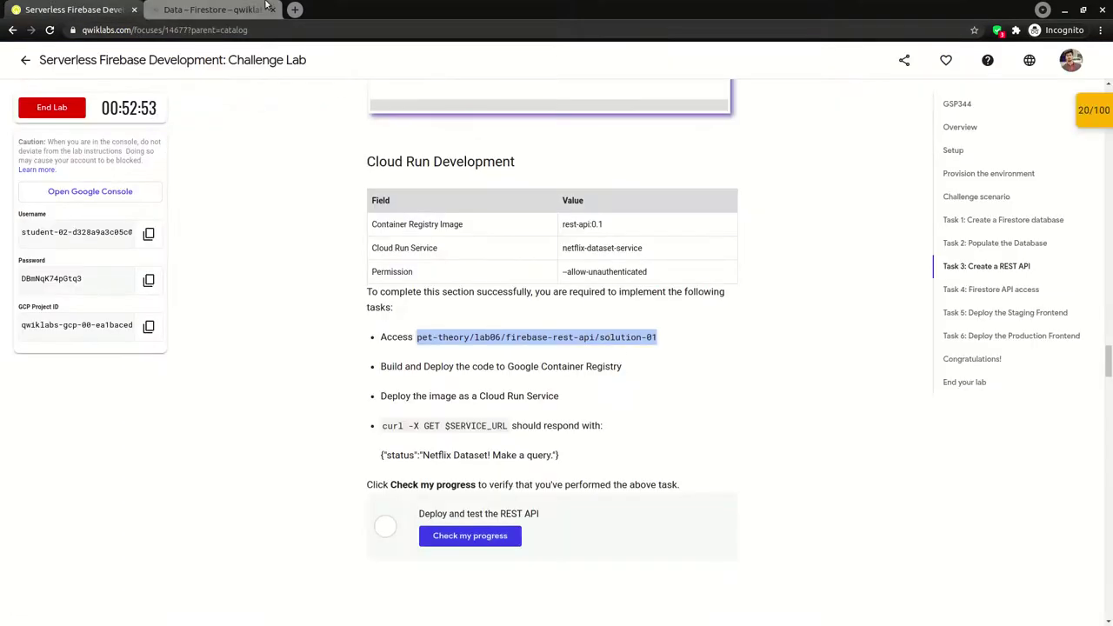
key("ctrl+Tab")
left_click(999, 55)
left_click_drag(562, 464, 556, 283)
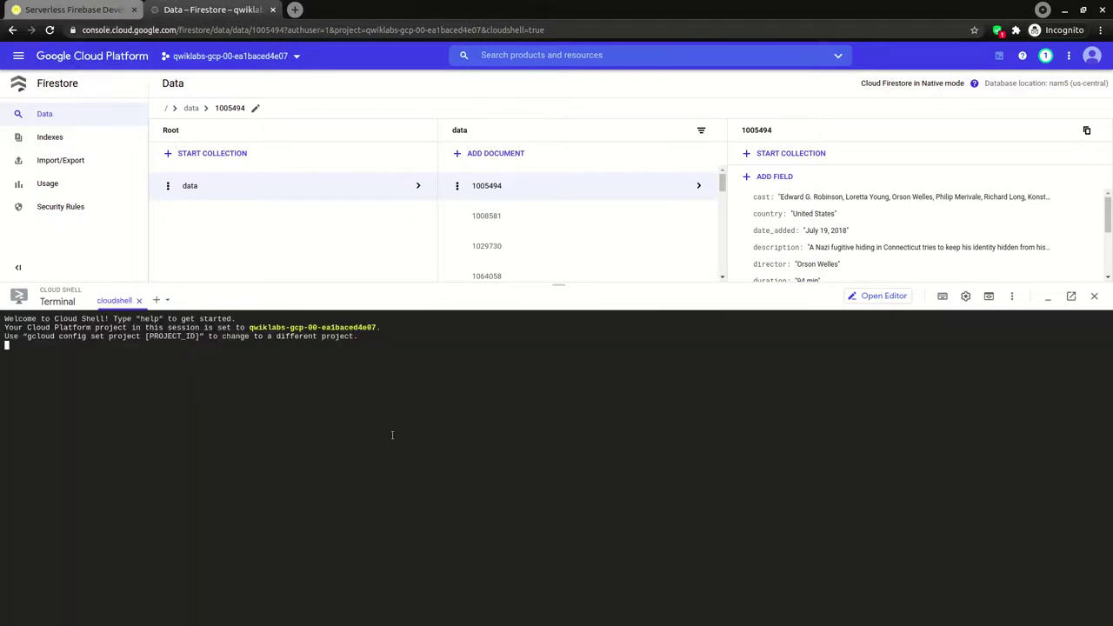
In Cloud Shell, change to ~/pet-theory/lab06/firebase-rest-api/solution-01 and clear the terminal
type("cd ~/")
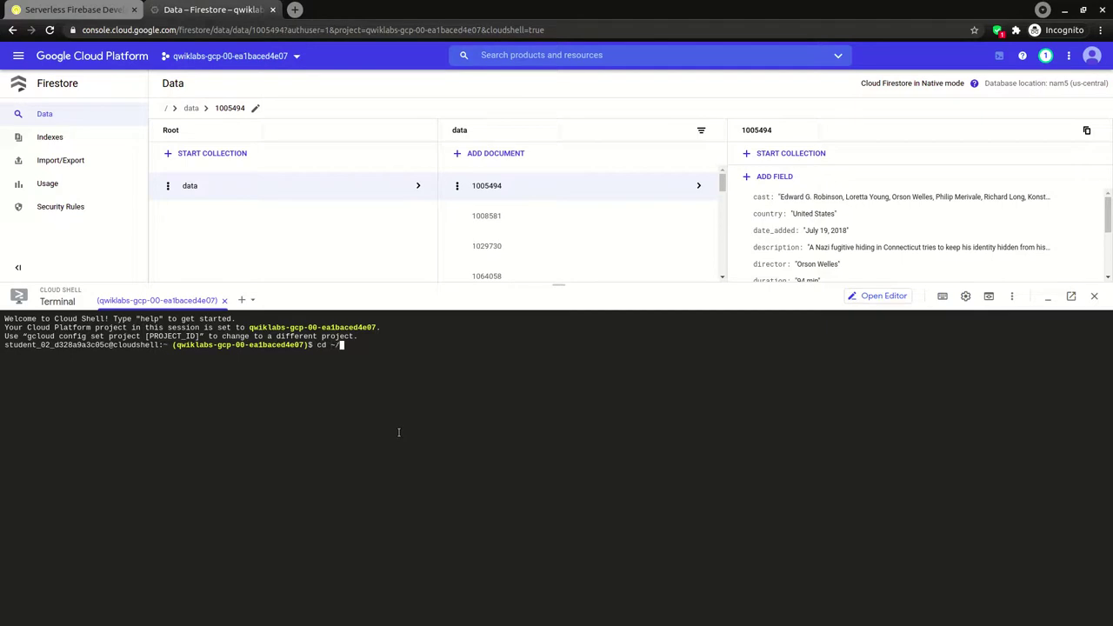
key("ctrl+v")
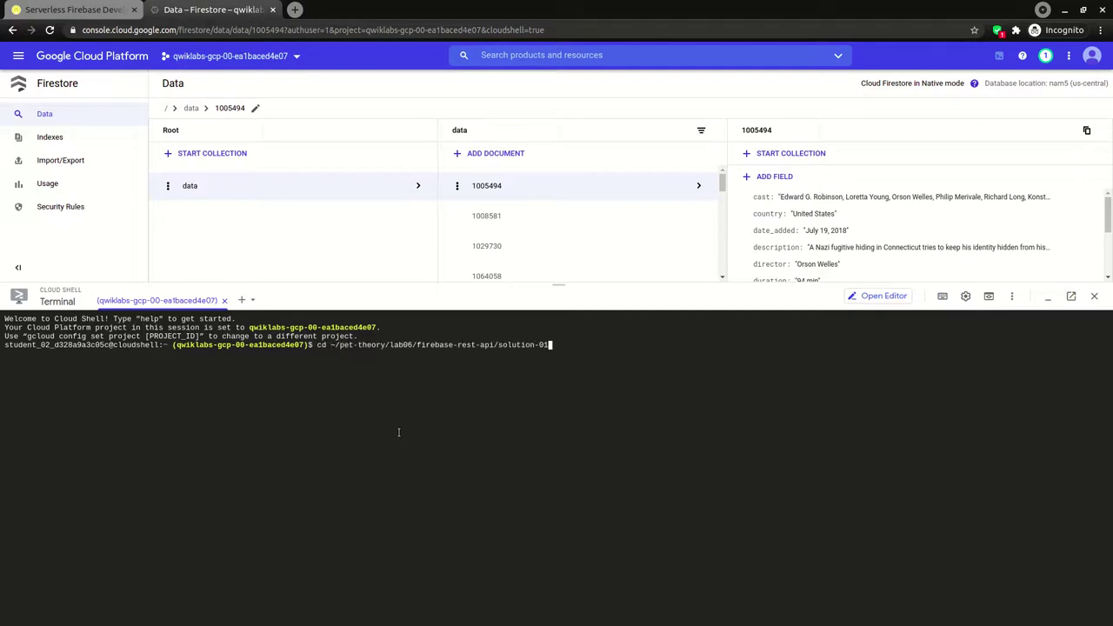
key("Return")
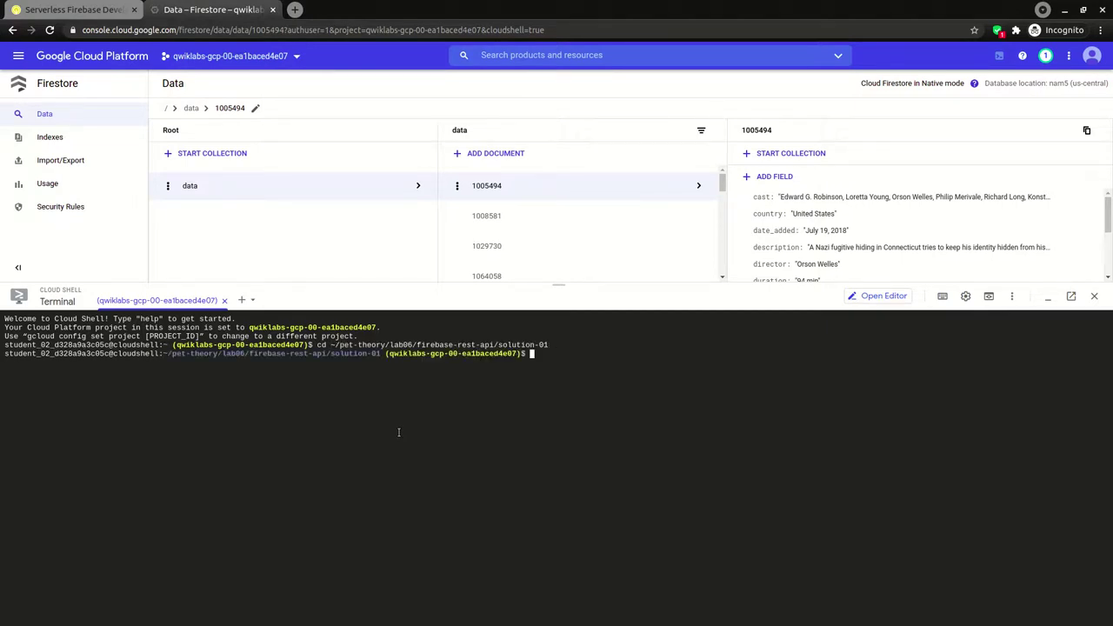
type("clear")
key("Return")
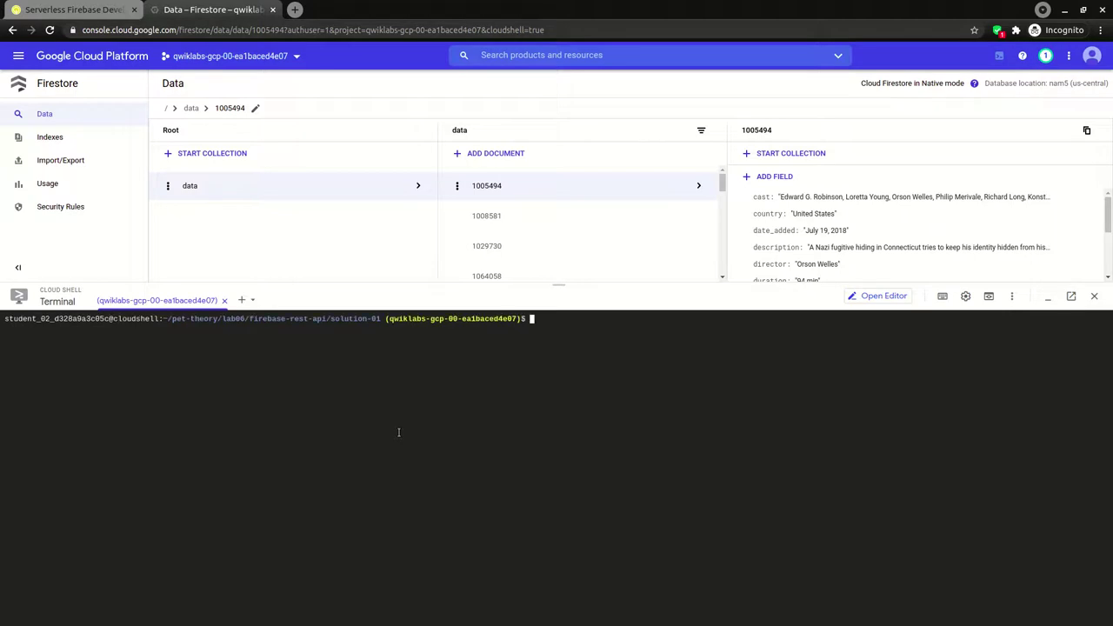
Review the lab's build task and install the REST API's dependencies in Cloud Shell with npm i
key("ctrl+Tab")
left_click_drag(392, 366, 609, 369)
key("ctrl+Tab")
type("npm i")
key("Return")
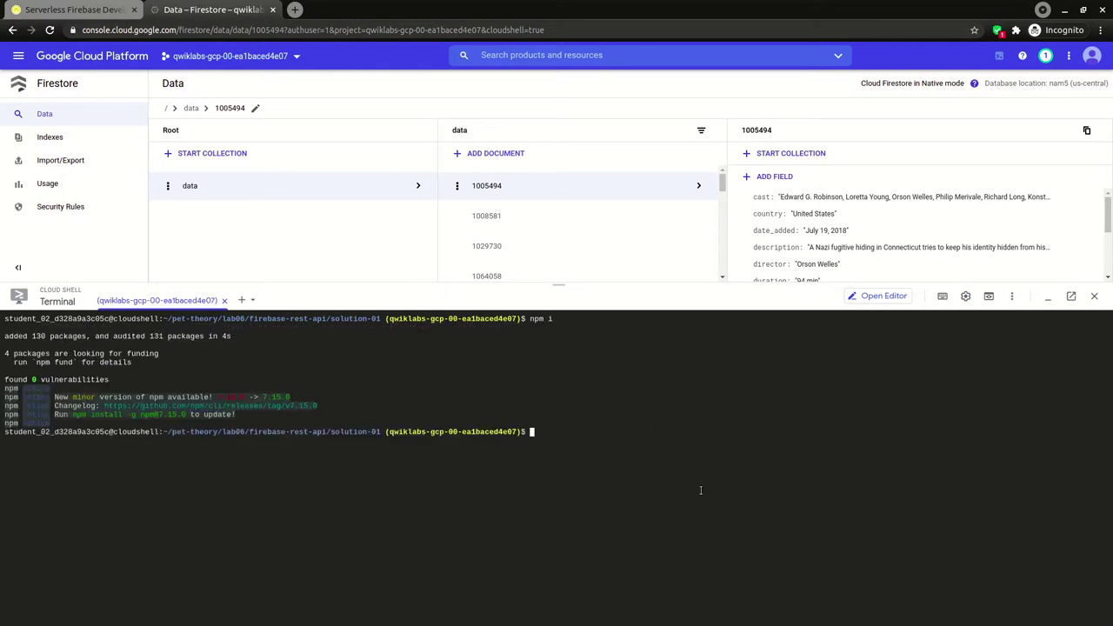
Build the container image with gcloud builds submit --tag gcr.io/$GOOGLE_CLOUD_PROJECT/rest-api:0.1, rereading the matching lab task while it runs
type("gcloud builds submit --tag gcr.io/$GOOGLE")
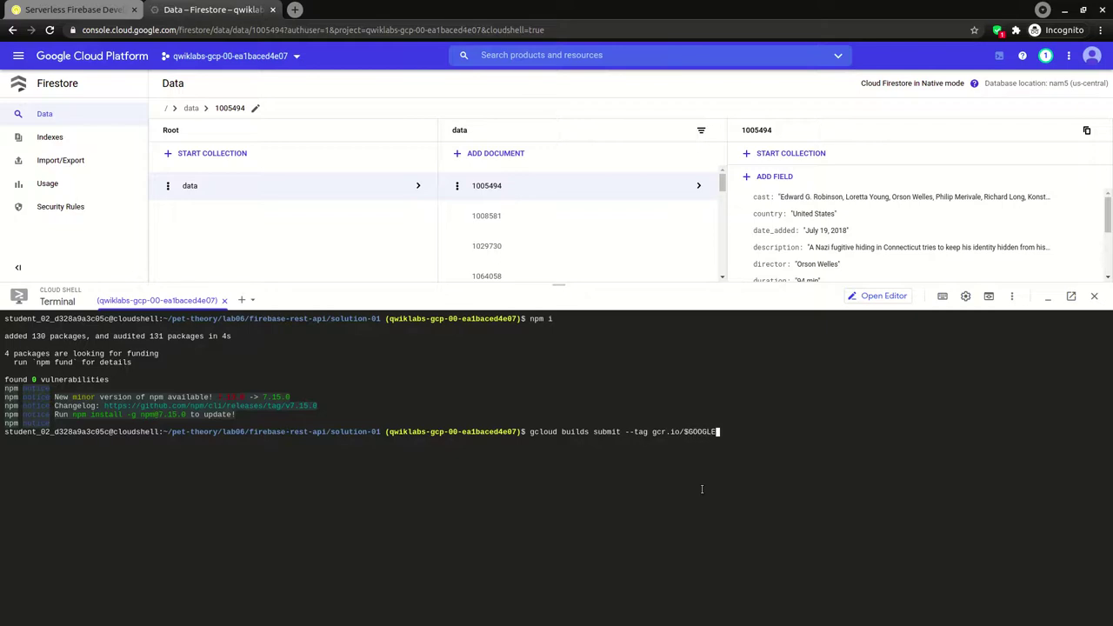
type("_CLOUD_PROJECY")
type("/rest-api:0.1")
key("Return")
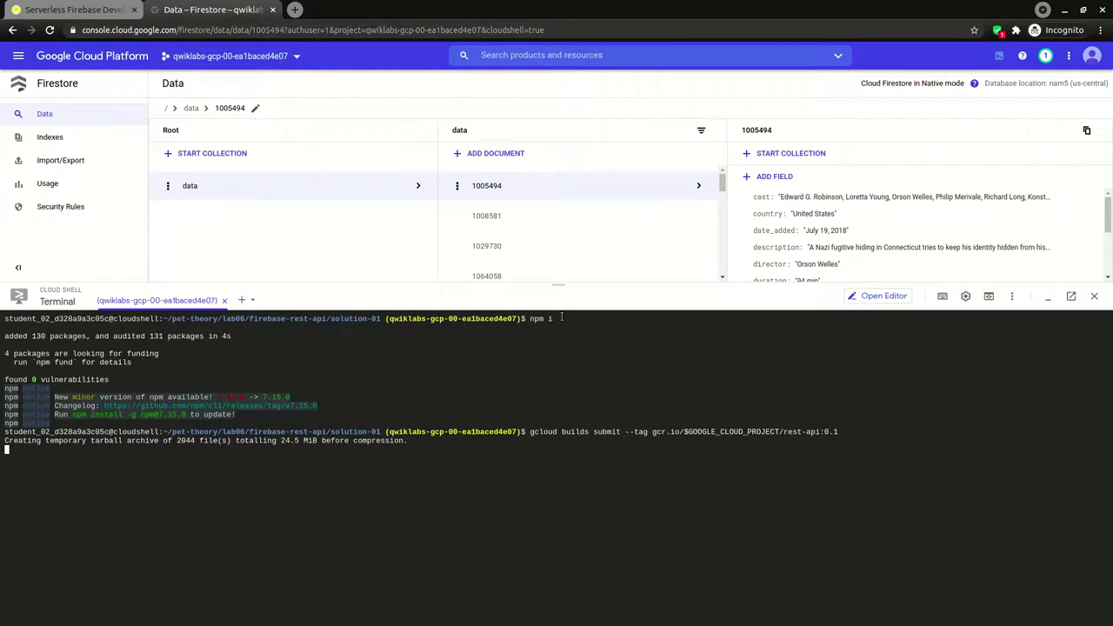
left_click(76, 10)
left_click_drag(383, 367, 542, 366)
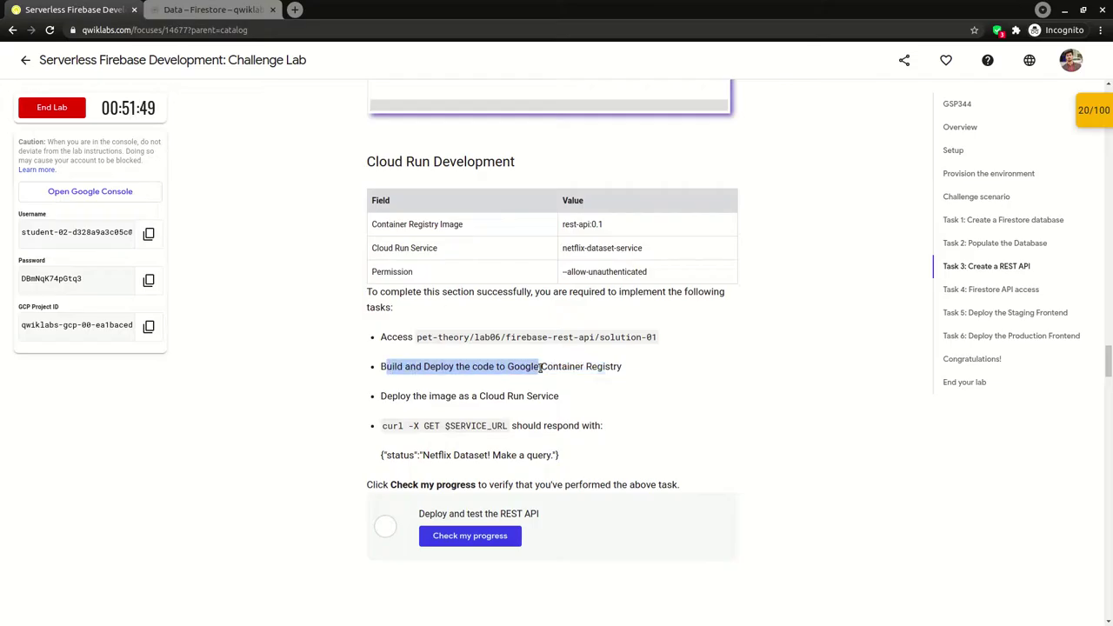
key("ctrl+Tab")
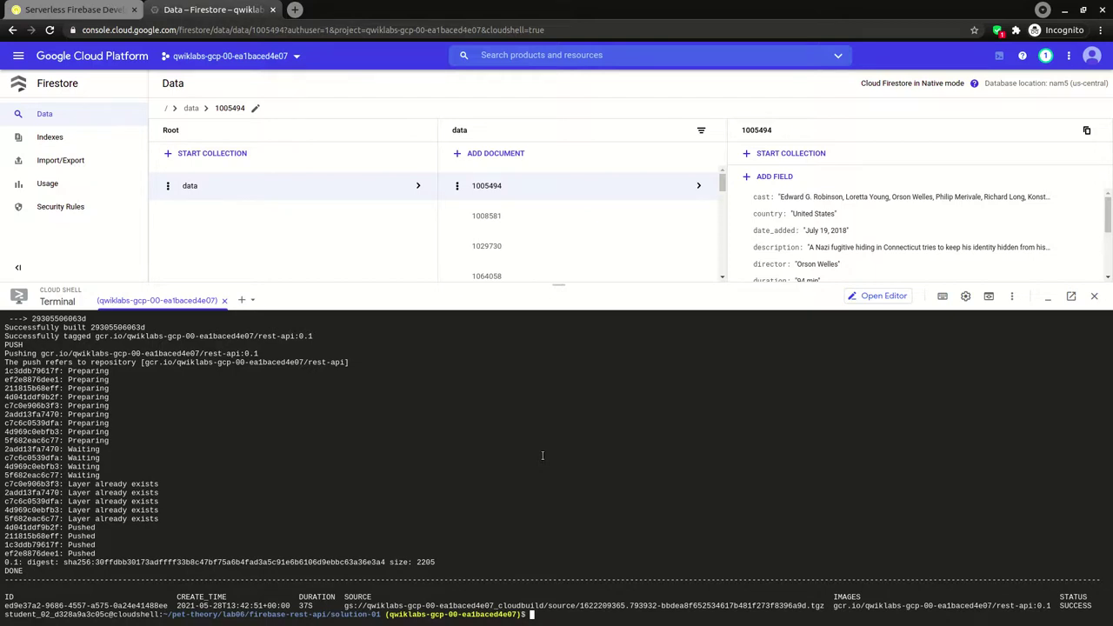
In a cleared terminal, run gcloud beta run deploy netflix-dataset-service --image gcr.io/$GOOGLE_CLOUD_PROJECT/rest-api:0.1 --allow-unauthenticated
left_click(96, 10)
left_click_drag(397, 398, 527, 398)
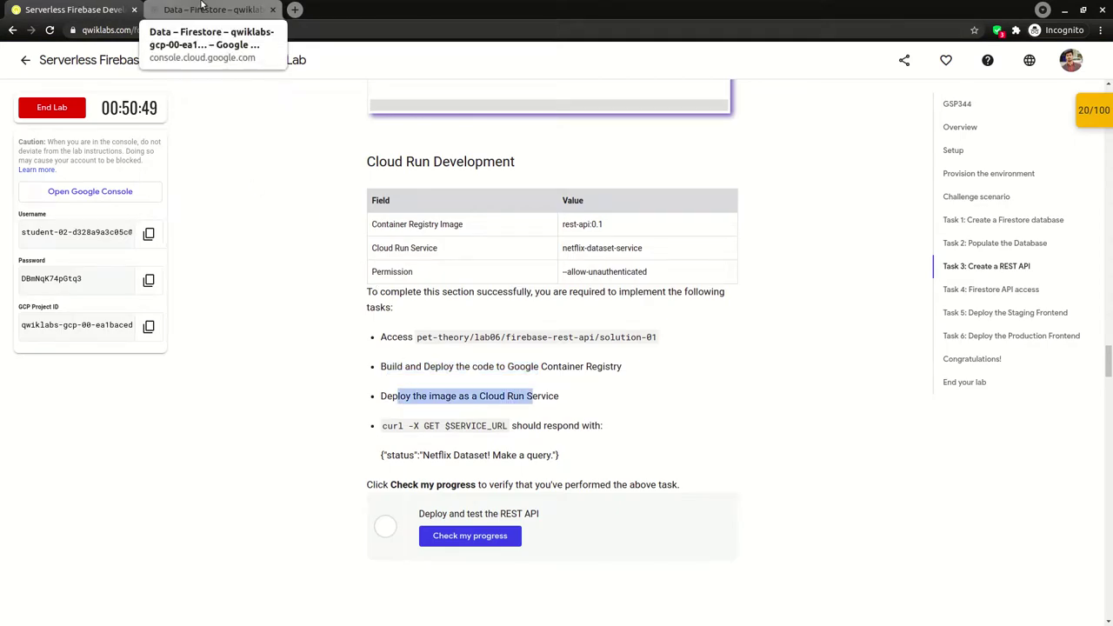
left_click(201, 7)
type("clear")
key("Return")
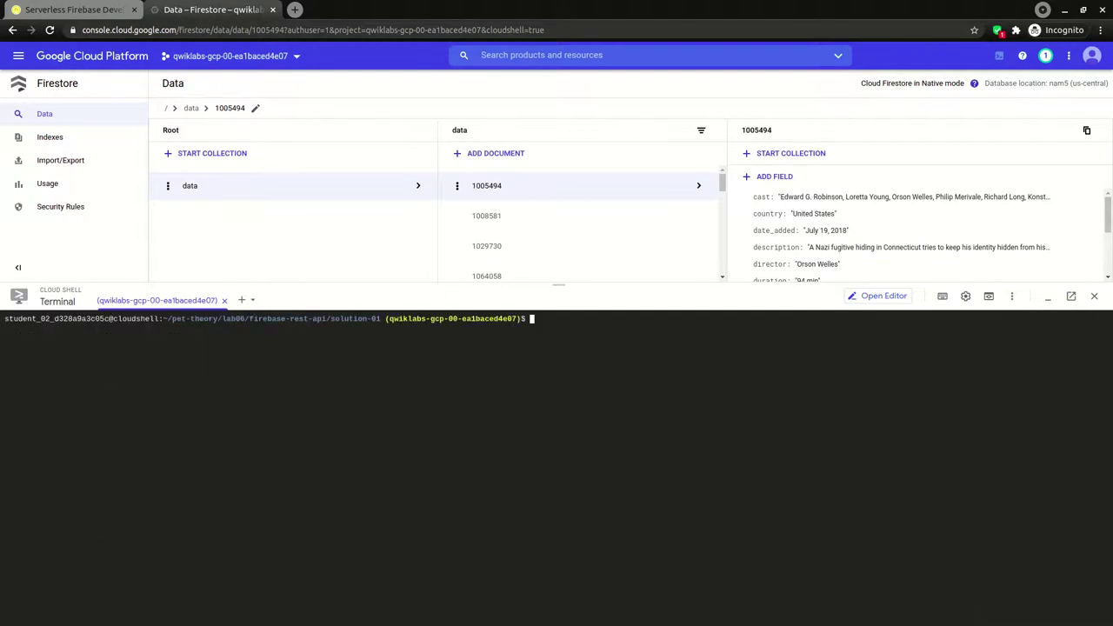
left_click(467, 430)
type("gcloud beta run deploy netflix-dataset-service --image gcr.io/$GOOGLE_CLOUD_PROJECT/rest-api:0.1 --allow-unauthenticated")
key("Return")
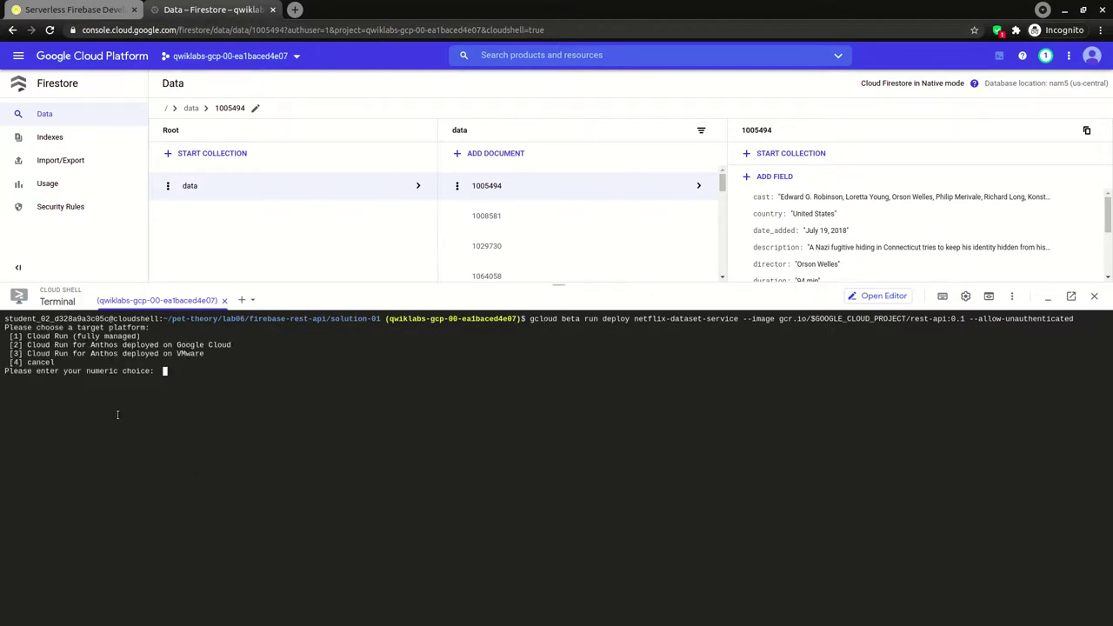
Answer the deployment prompts with Cloud Run (fully managed), enabling of the run.googleapis.com API, and region us-central1
type("1")
key("Return")
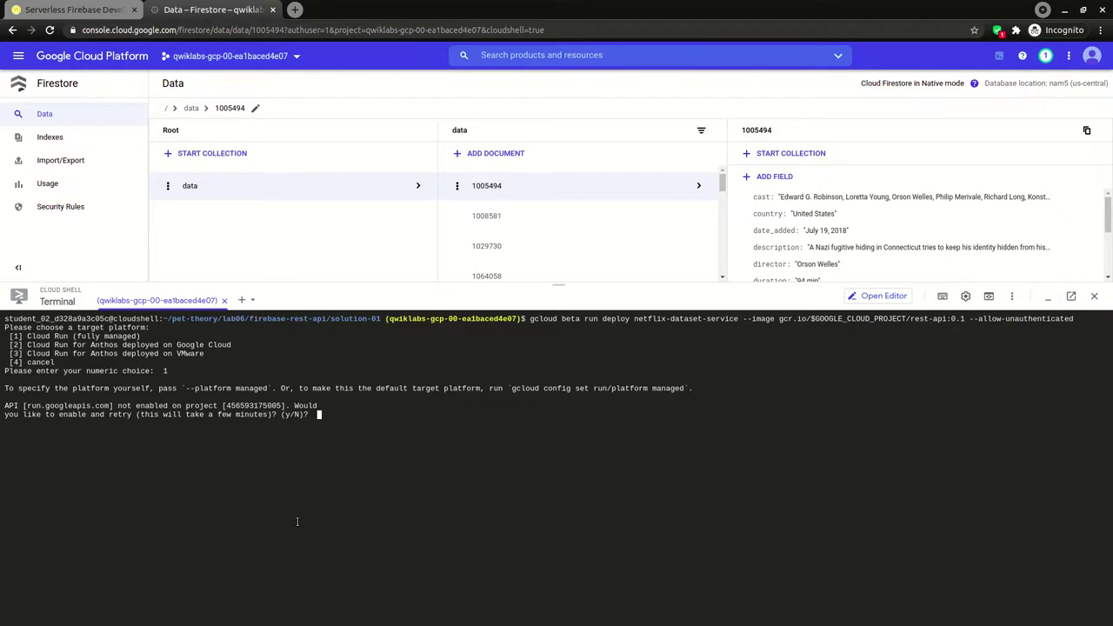
type("y")
key("Return")
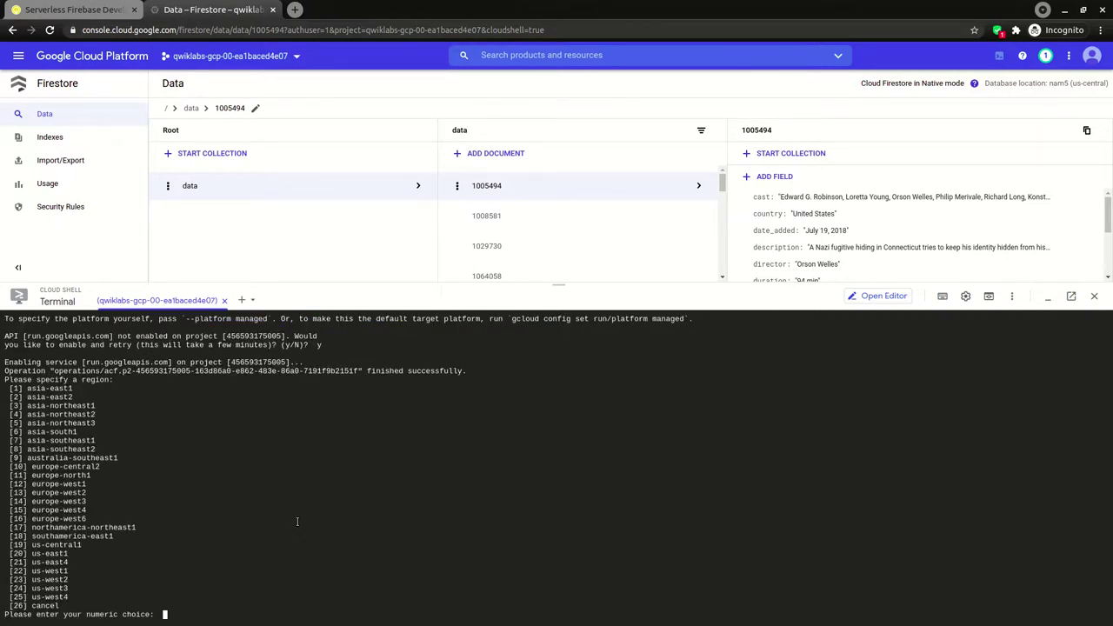
type("19")
key("Return")
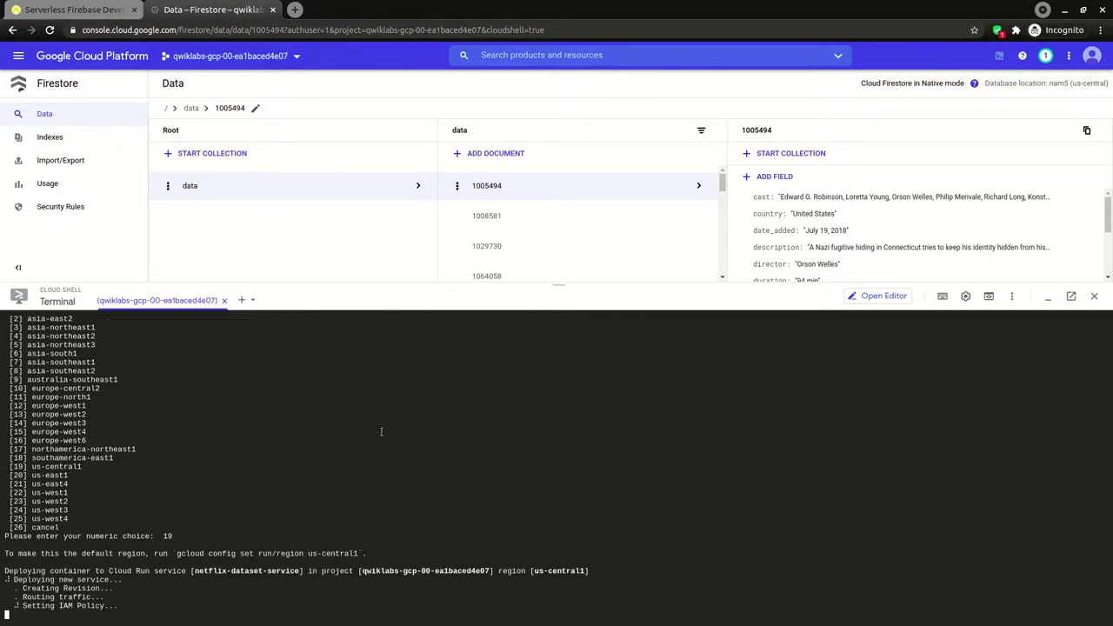
Copy the test command from the lab page and try to query the deployed service with curl -X GET $SERVICE_URL in Cloud Shell
left_click(70, 8)
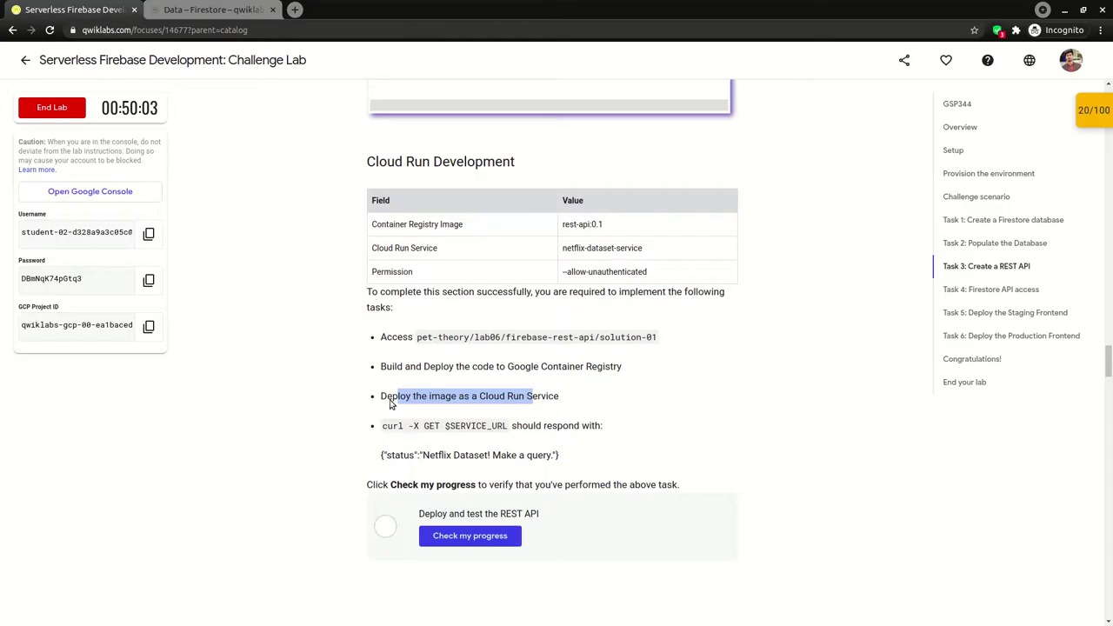
left_click_drag(387, 402, 548, 406)
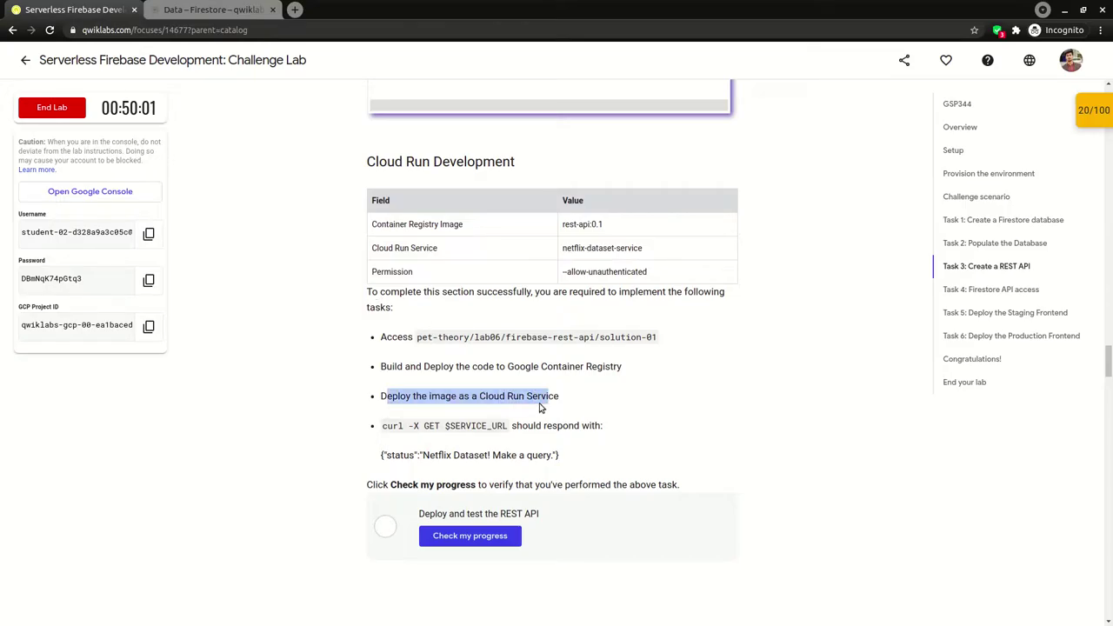
scroll(539, 408, "down", 1)
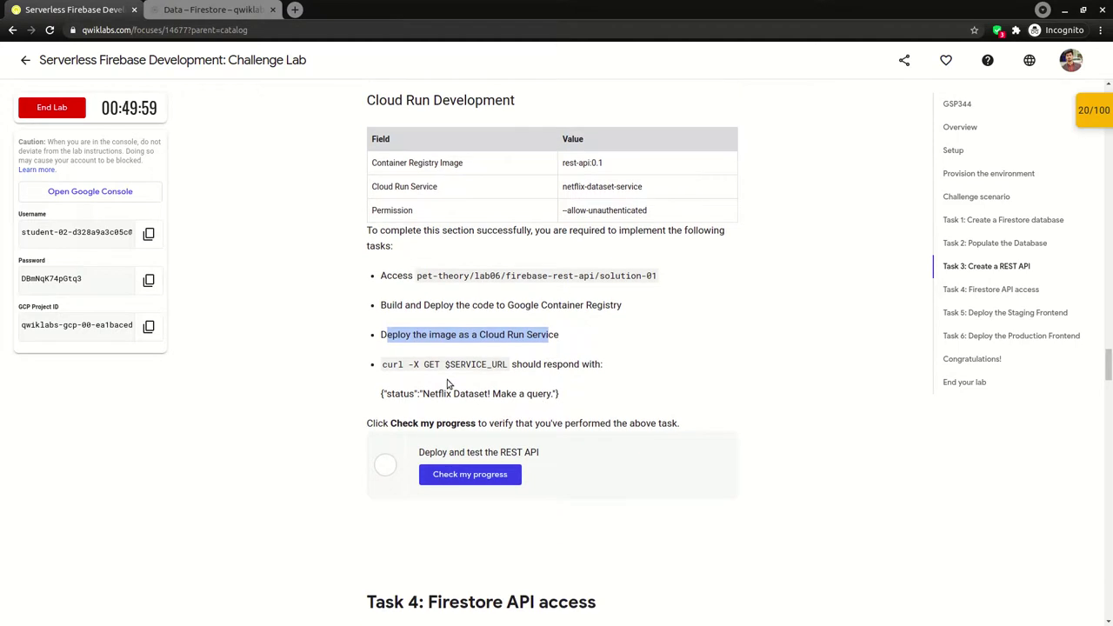
left_click_drag(380, 372, 507, 365)
key("ctrl+c")
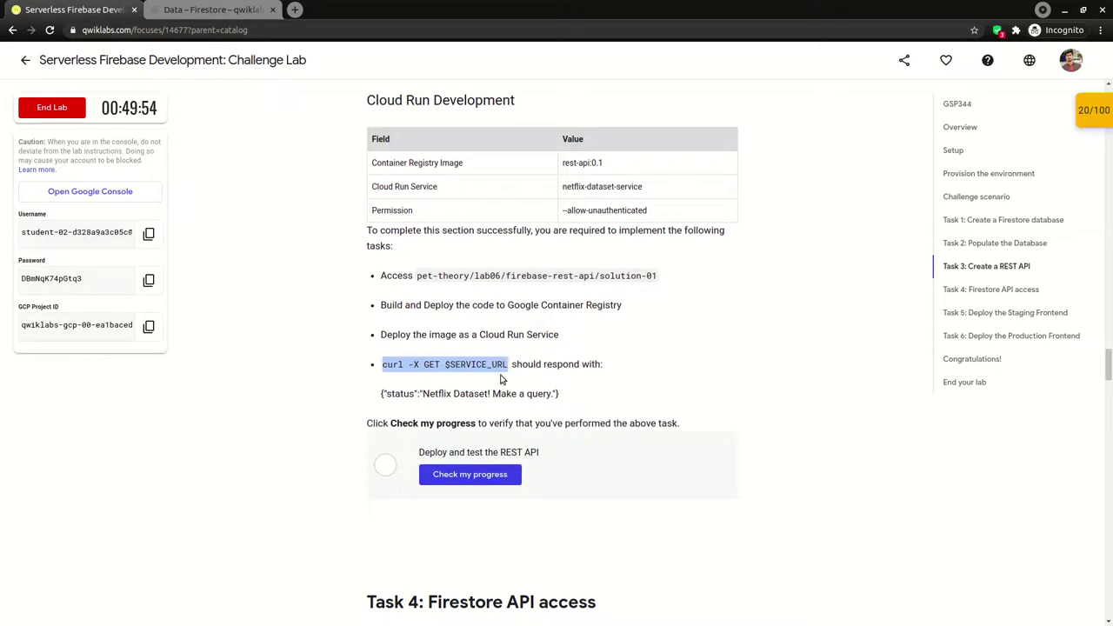
left_click_drag(384, 393, 524, 409)
left_click(163, 9)
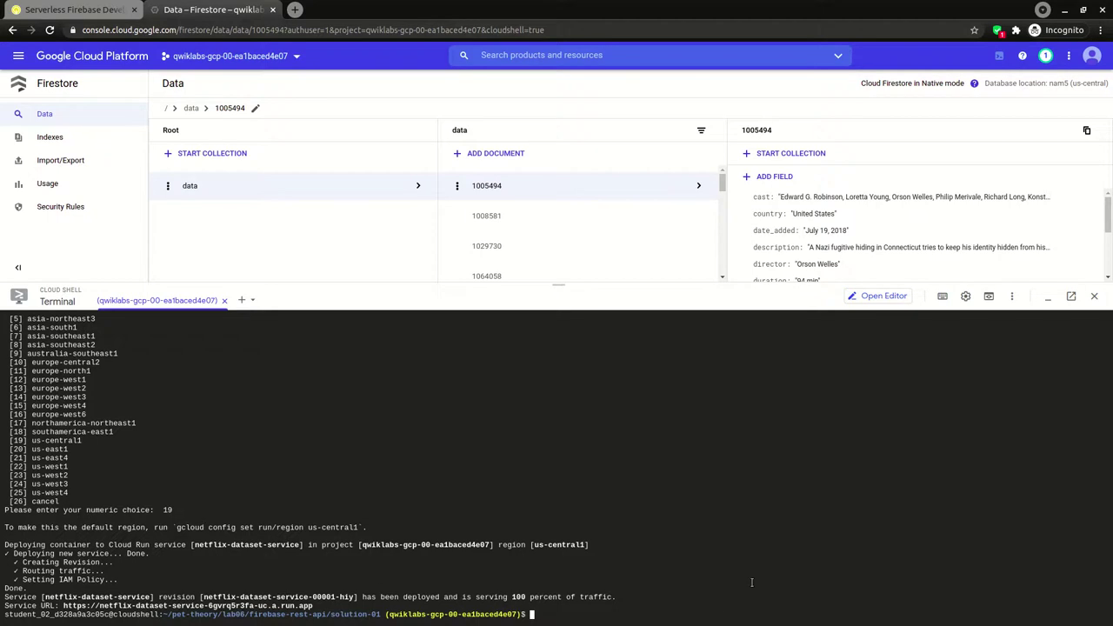
key("ctrl+v")
key("Return")
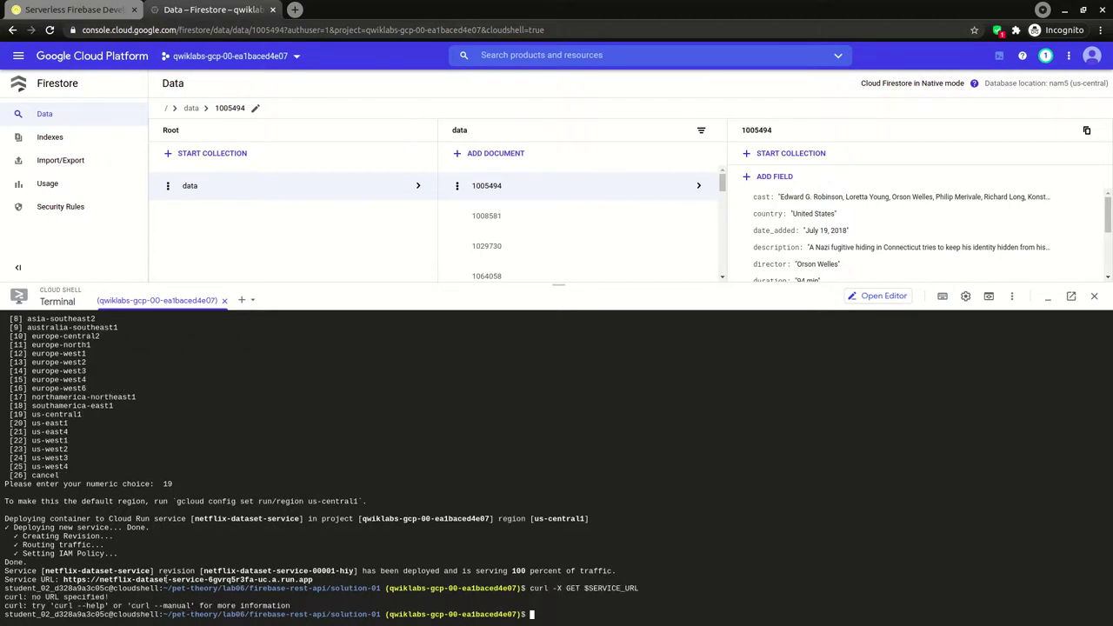
Open the deployed netflix-dataset-service URL to test its response, close it, and check the lab progress for Deploy and test the REST API
left_click_drag(133, 606, 267, 605)
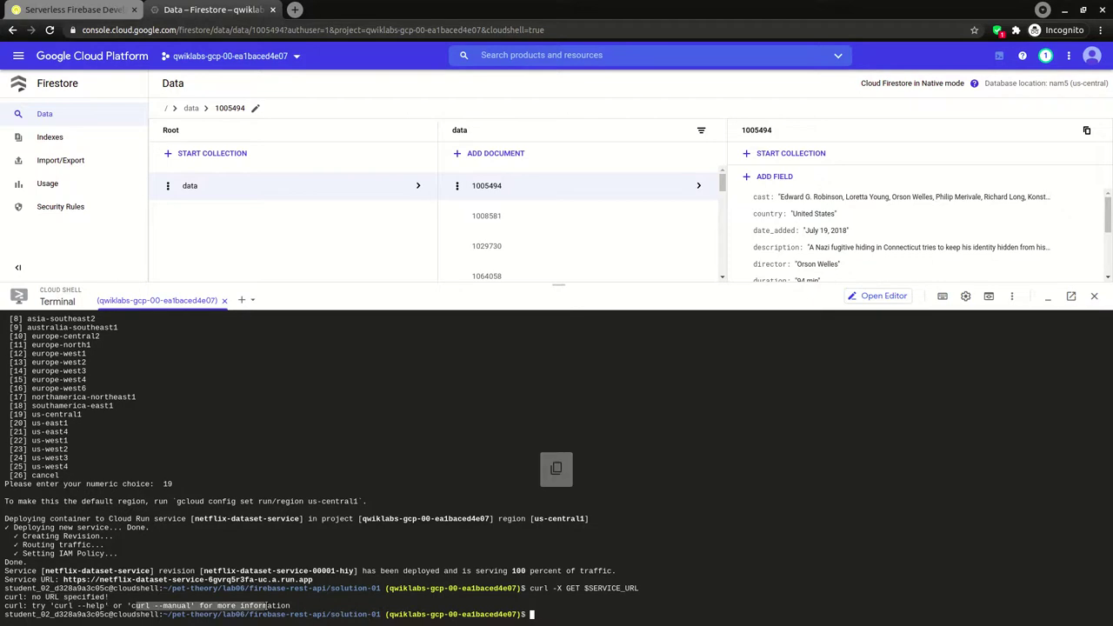
left_click(32, 614)
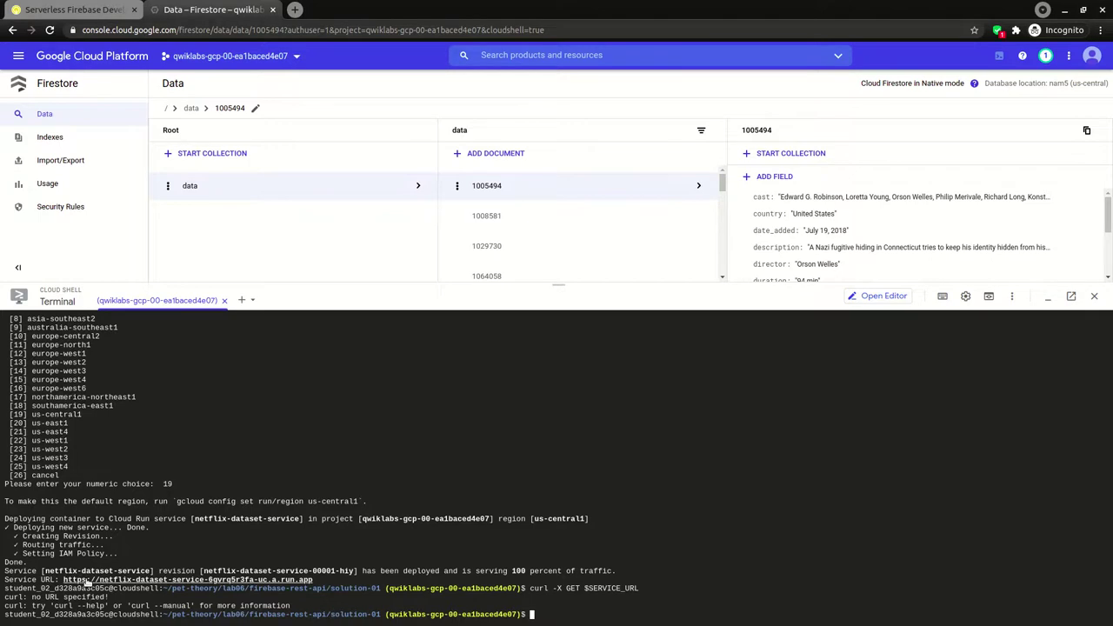
left_click(186, 580)
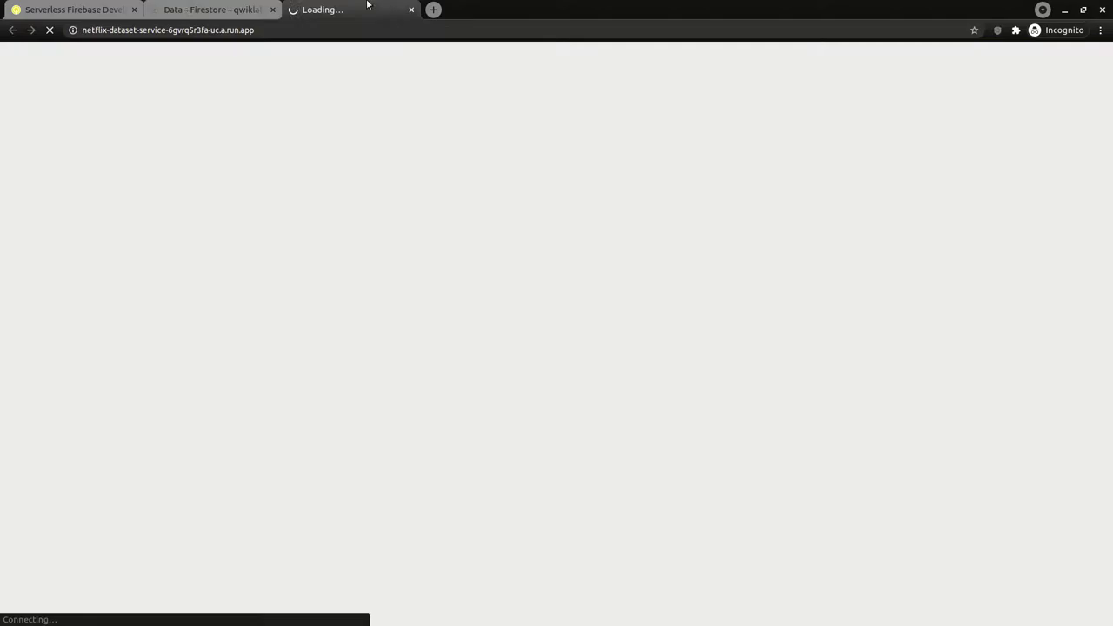
left_click(295, 31)
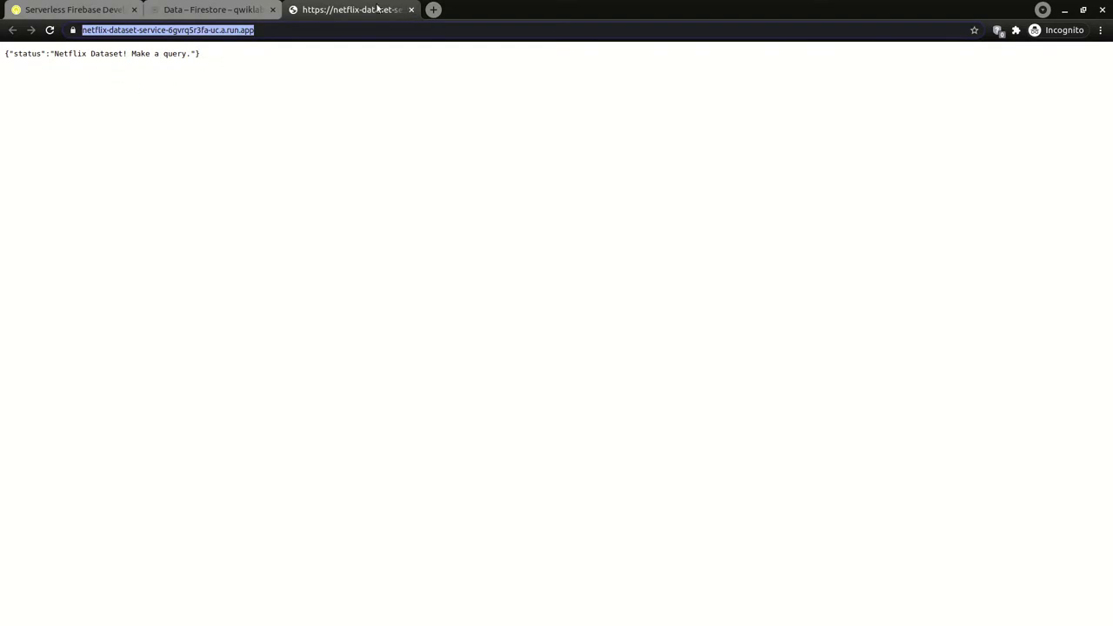
left_click(411, 10)
left_click(74, 10)
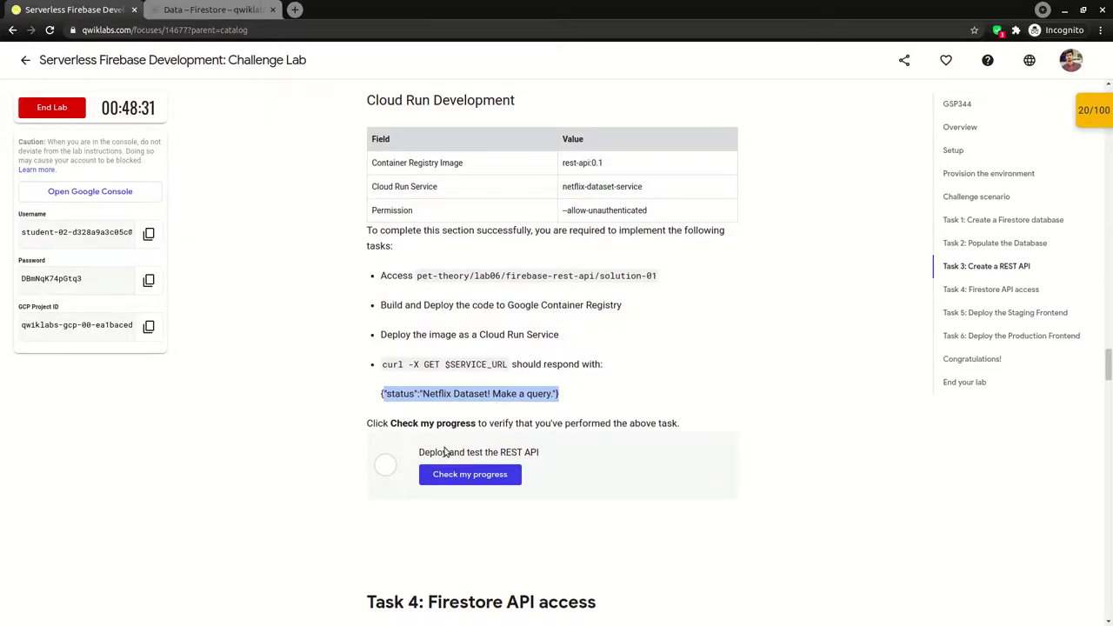
left_click(461, 475)
Review the Task 4: Firestore API access instructions, including the values and task list for deploying Cloud Run revision 0.2
scroll(462, 500, "down", 2)
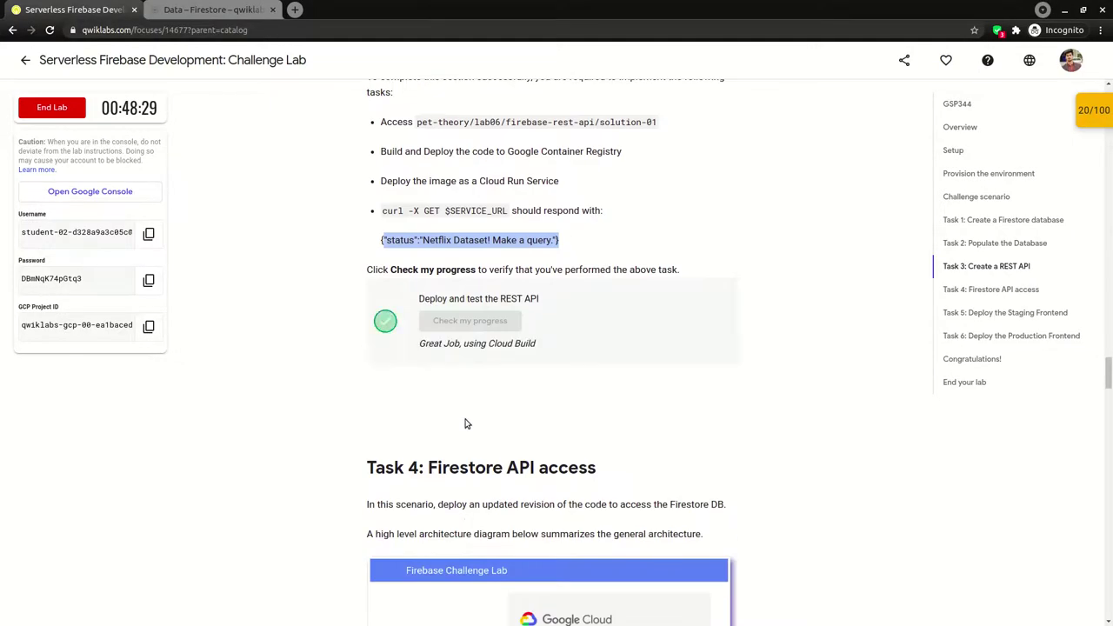
scroll(474, 393, "down", 2)
left_click_drag(385, 313, 607, 311)
scroll(484, 339, "down", 1)
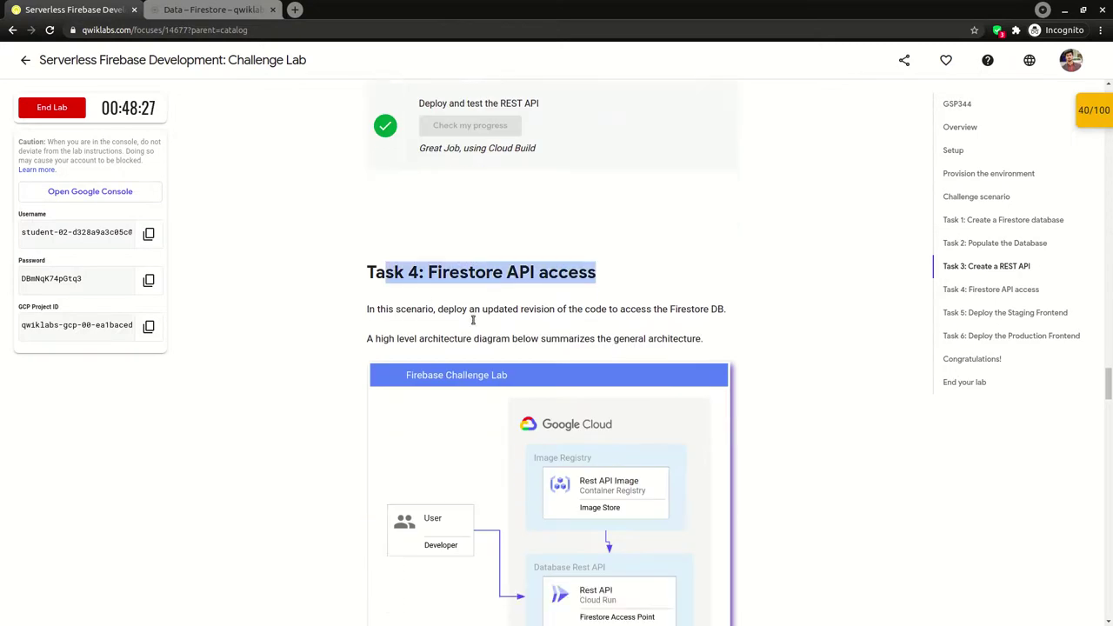
left_click_drag(388, 253, 723, 273)
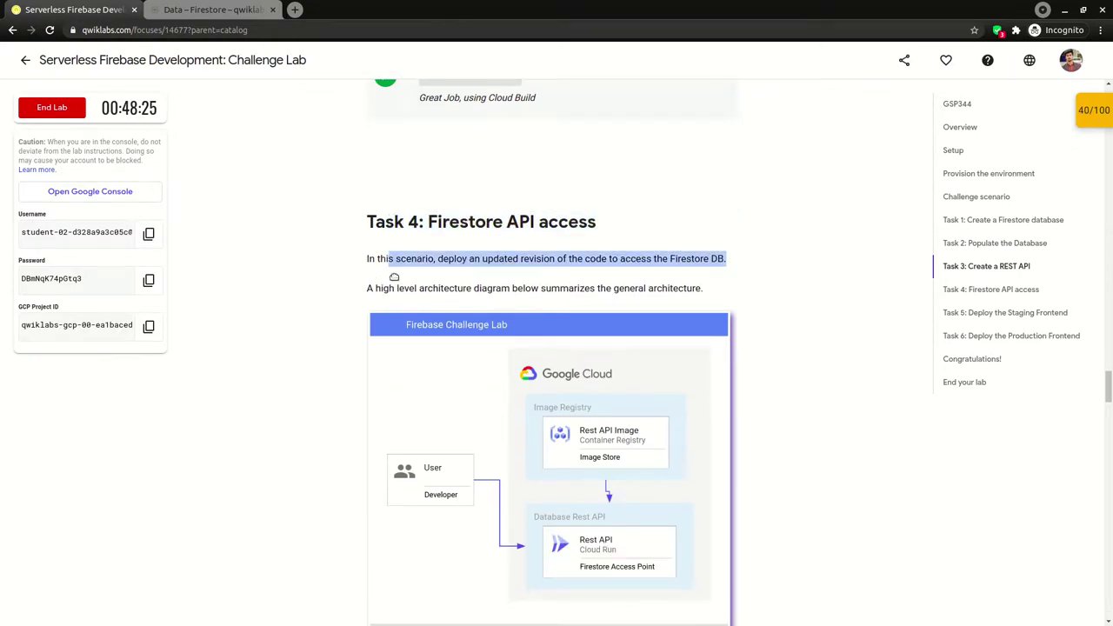
left_click(668, 287)
scroll(670, 291, "down", 6)
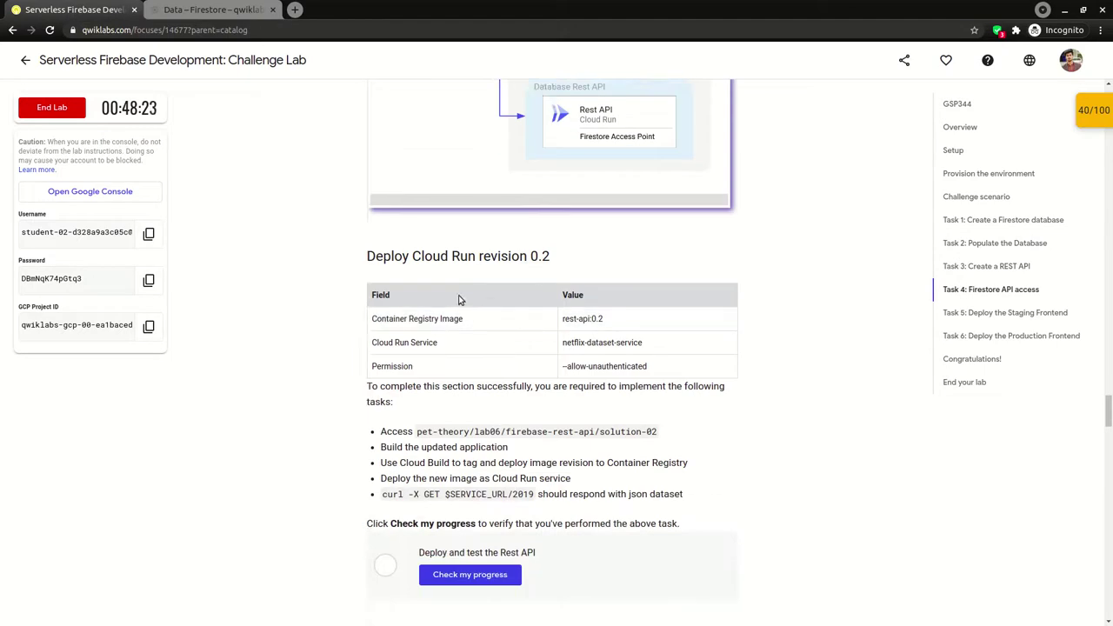
left_click_drag(386, 339, 659, 338)
left_click(659, 337)
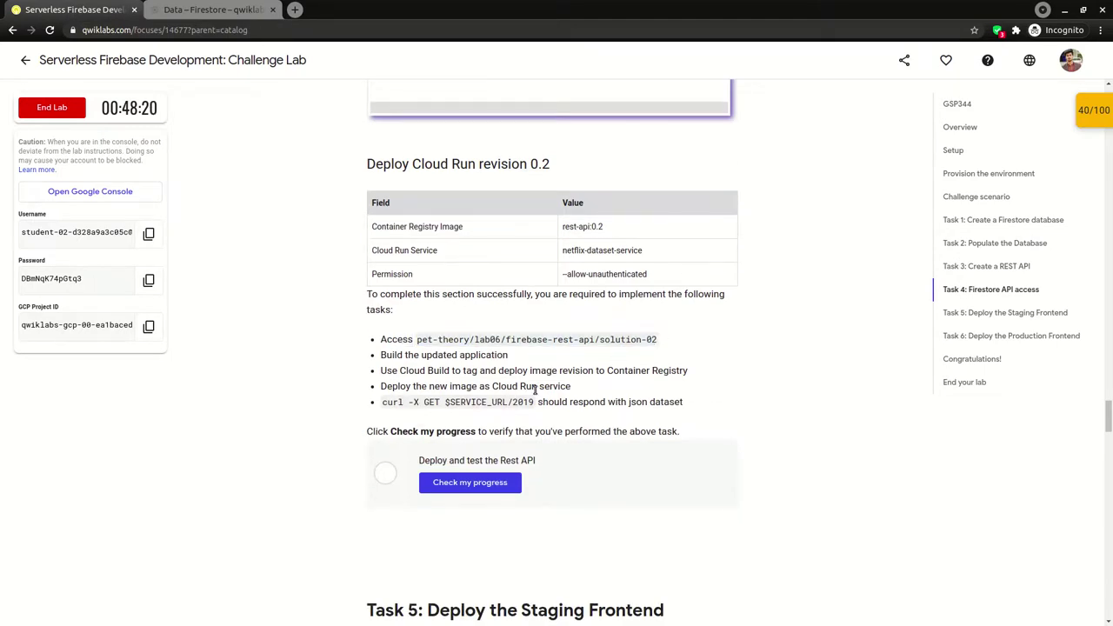
Copy the solution-02 path from the lab page and change Cloud Shell's directory to ~/pet-theory/lab06/firebase-rest-api/solution-02, clearing the terminal
left_click_drag(417, 339, 659, 341)
key("ctrl+c")
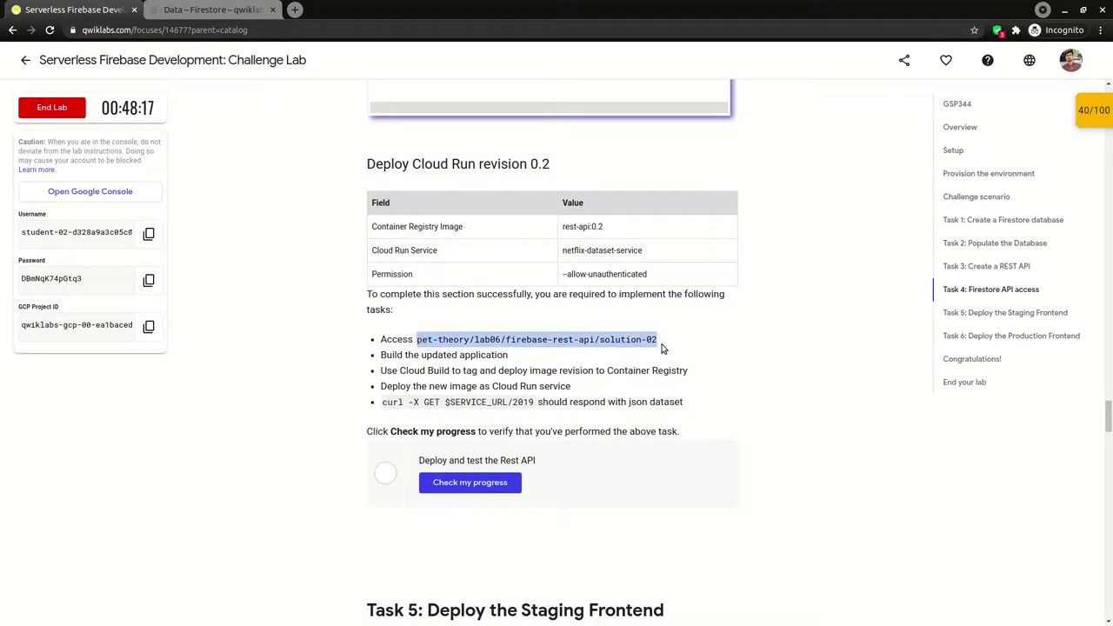
left_click(213, 9)
type("cd")
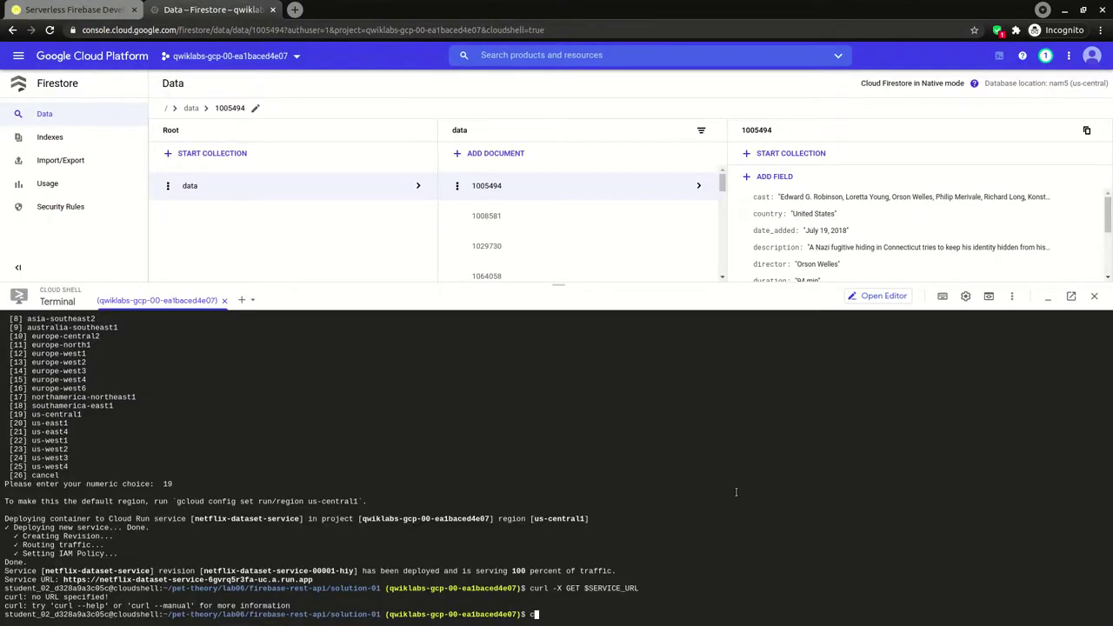
key("ctrl+l")
type("~/")
key("ctrl+v")
key("Return")
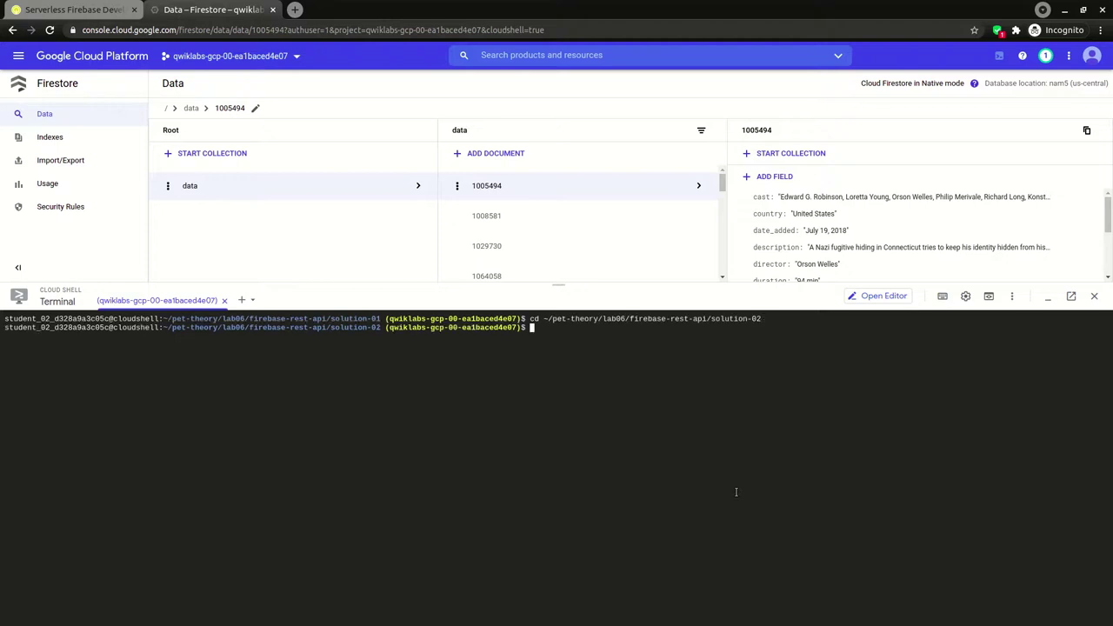
key("ctrl+l")
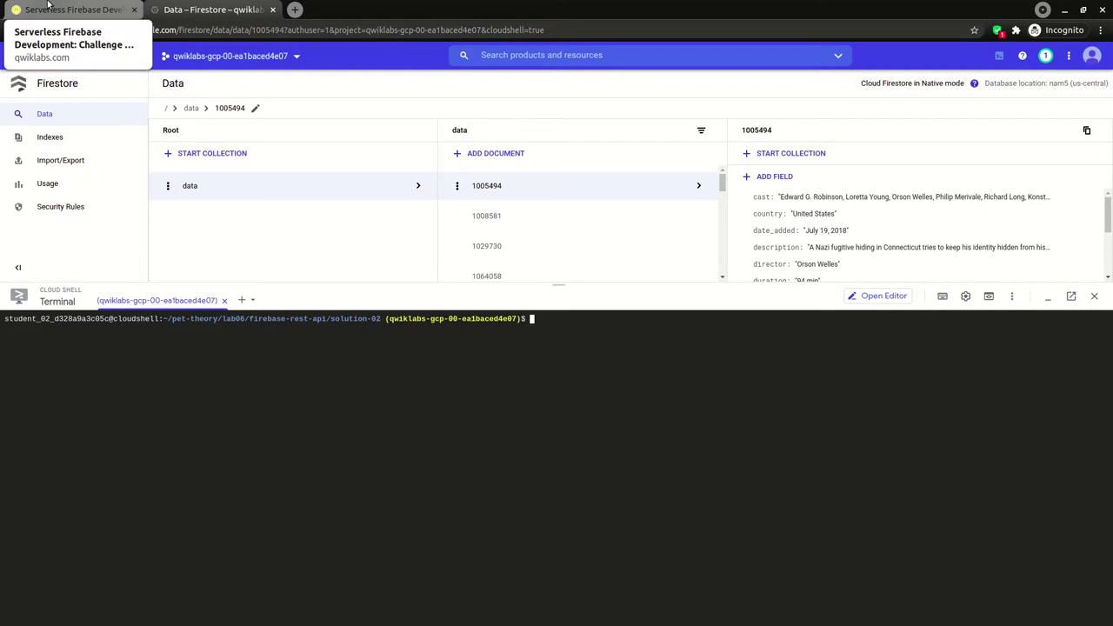
Install the solution-02 dependencies with npm i, rereading the lab's build instruction while it runs
type("npm i")
key("Return")
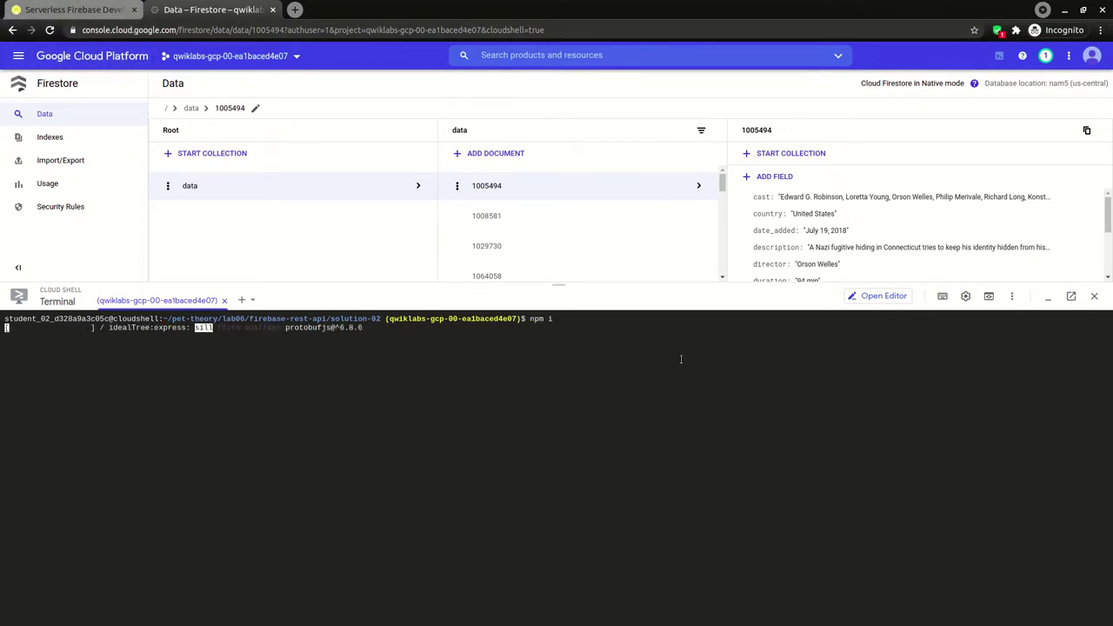
left_click(74, 9)
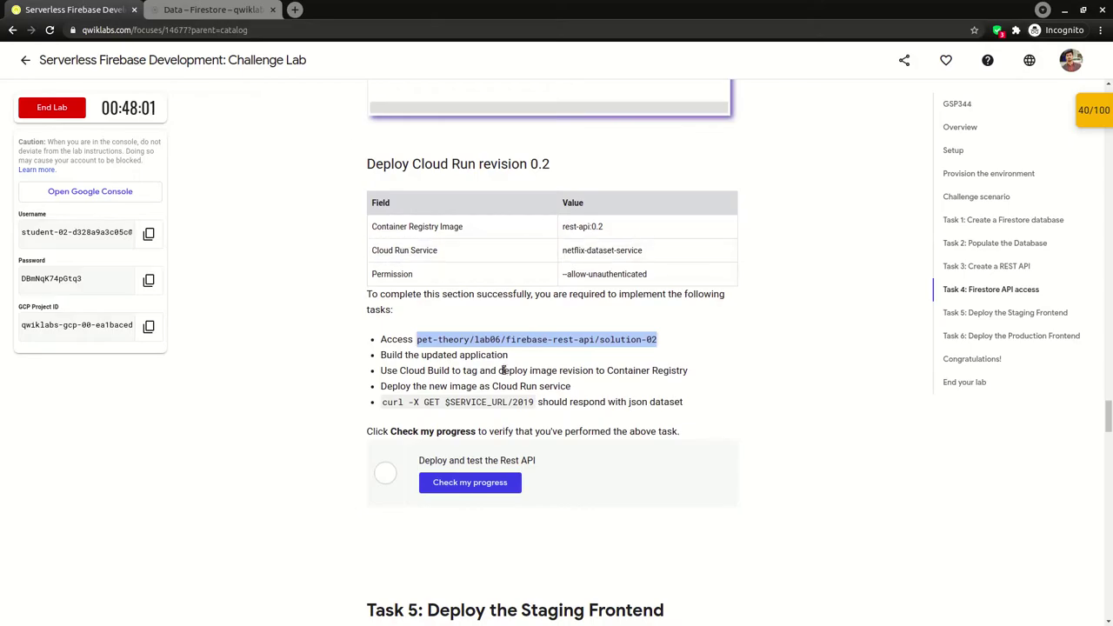
left_click_drag(400, 356, 513, 360)
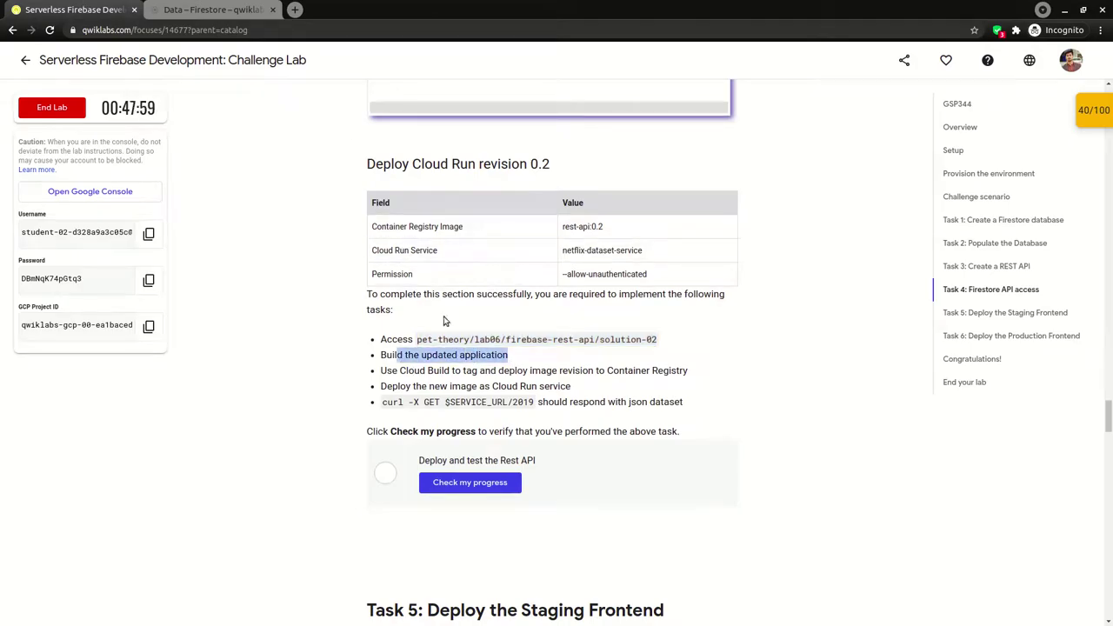
key("ctrl+Tab")
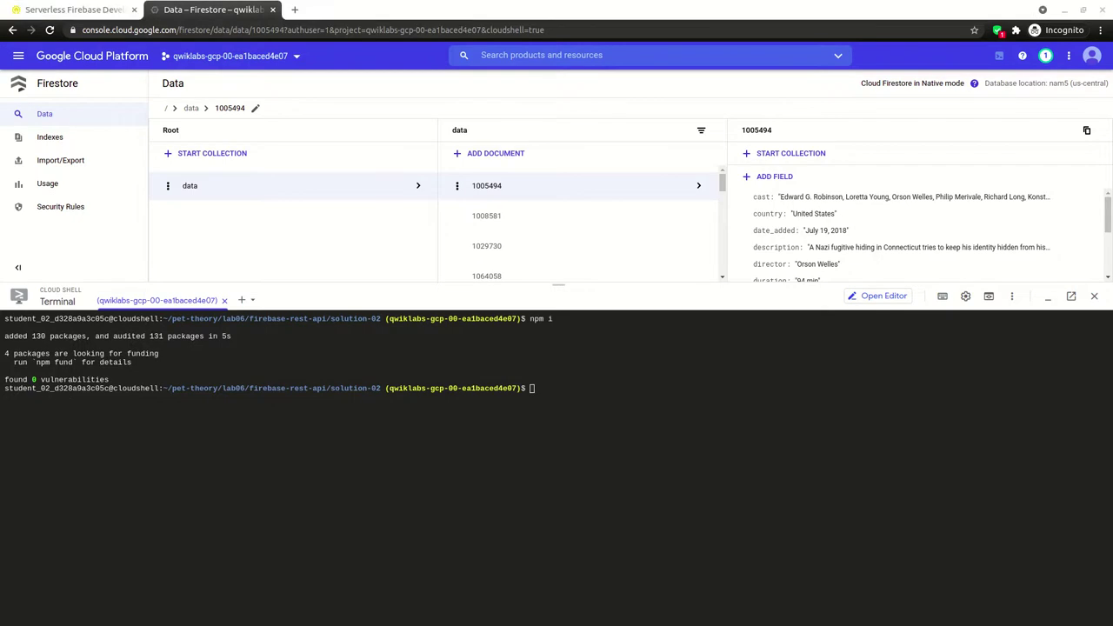
Build the updated image with gcloud builds submit --tag gcr.io/$GOOGLE_CLOUD_PROJECT/rest-api:0.2, rereading the lab's Cloud Build instruction while it runs
left_click(666, 440)
type("gcloud builds submit --tag gcr.io/$GOOGLE_CLOUD_PROJECT/rest-api:0.2")
key("Return")
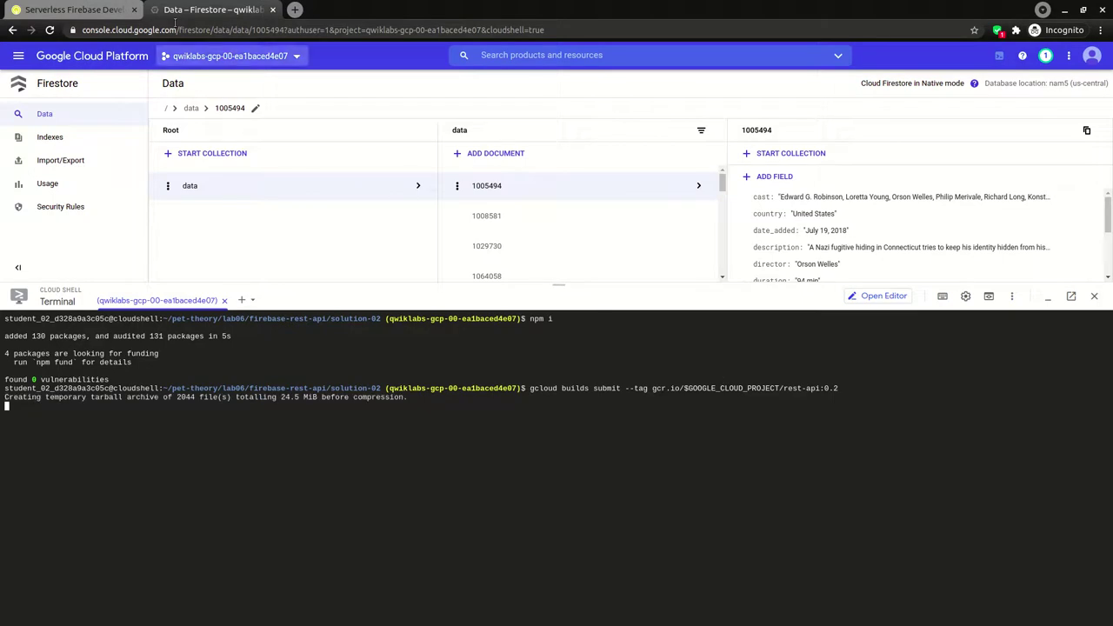
left_click(87, 9)
left_click_drag(400, 372, 680, 372)
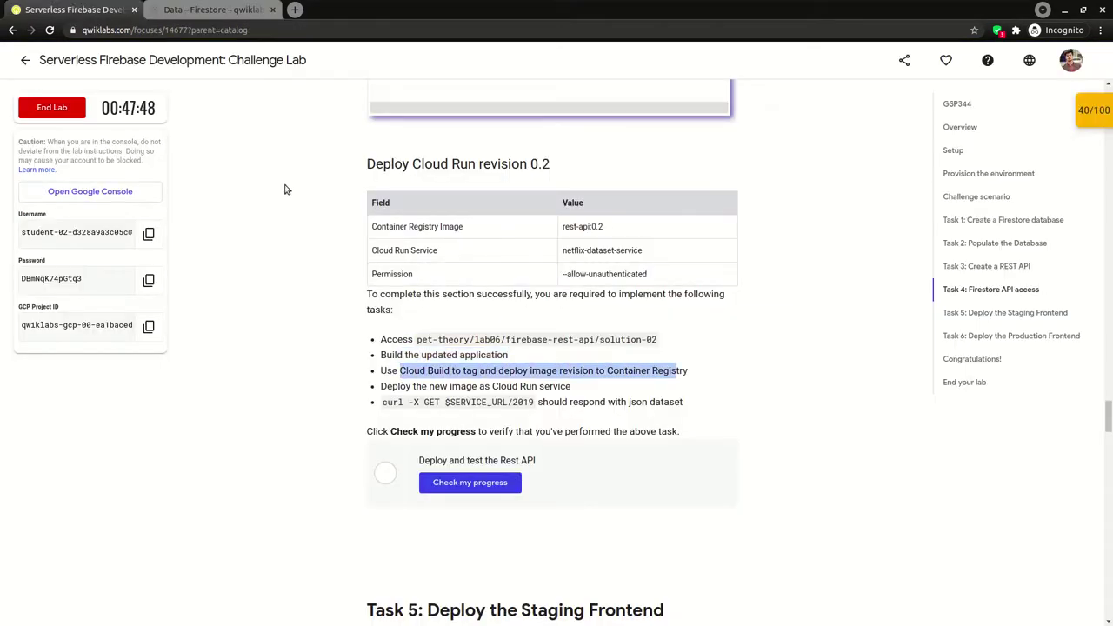
left_click(214, 9)
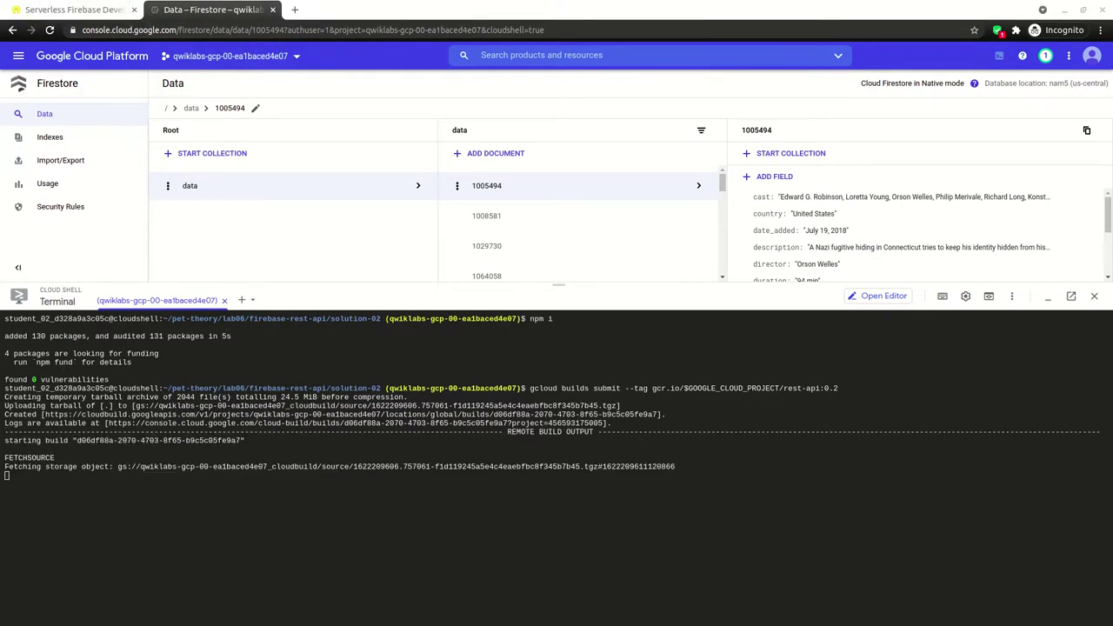
left_click(617, 506)
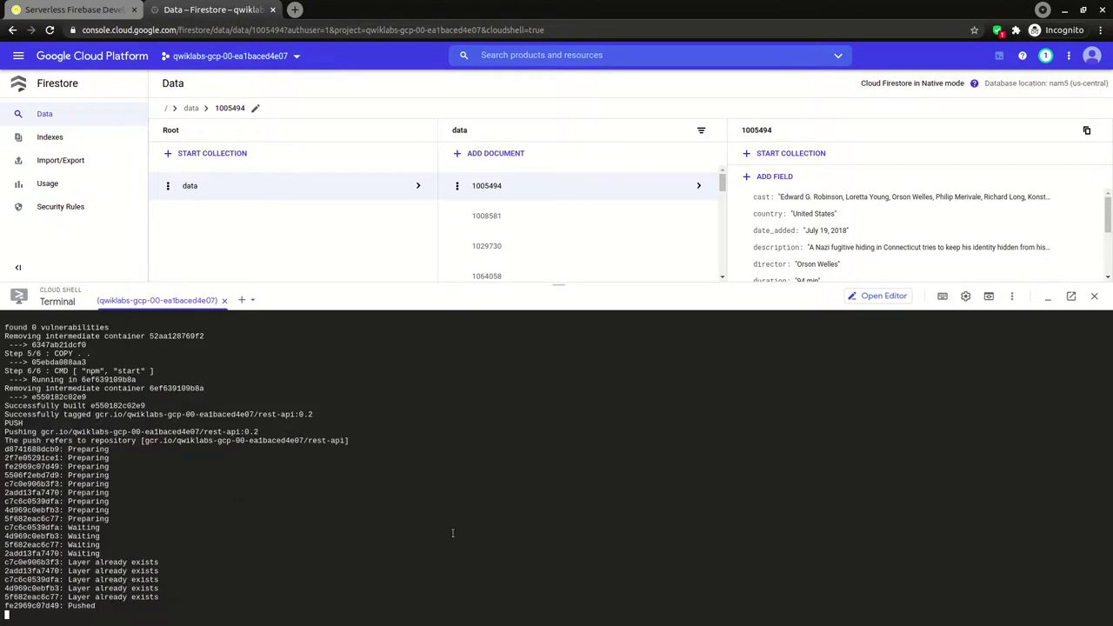
left_click(63, 7)
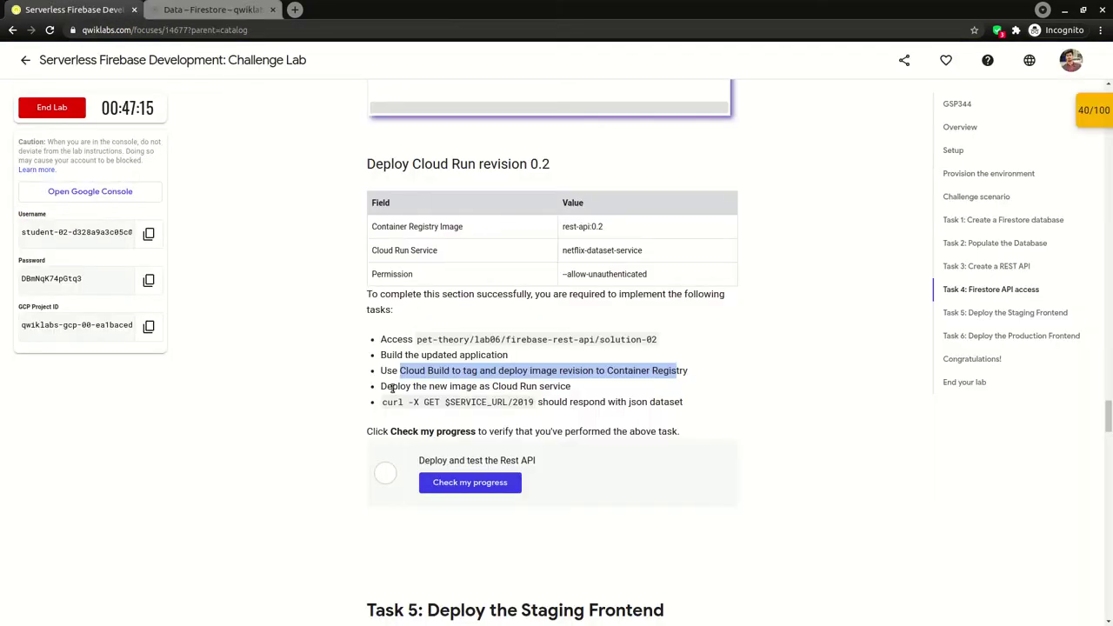
left_click_drag(399, 372, 568, 372)
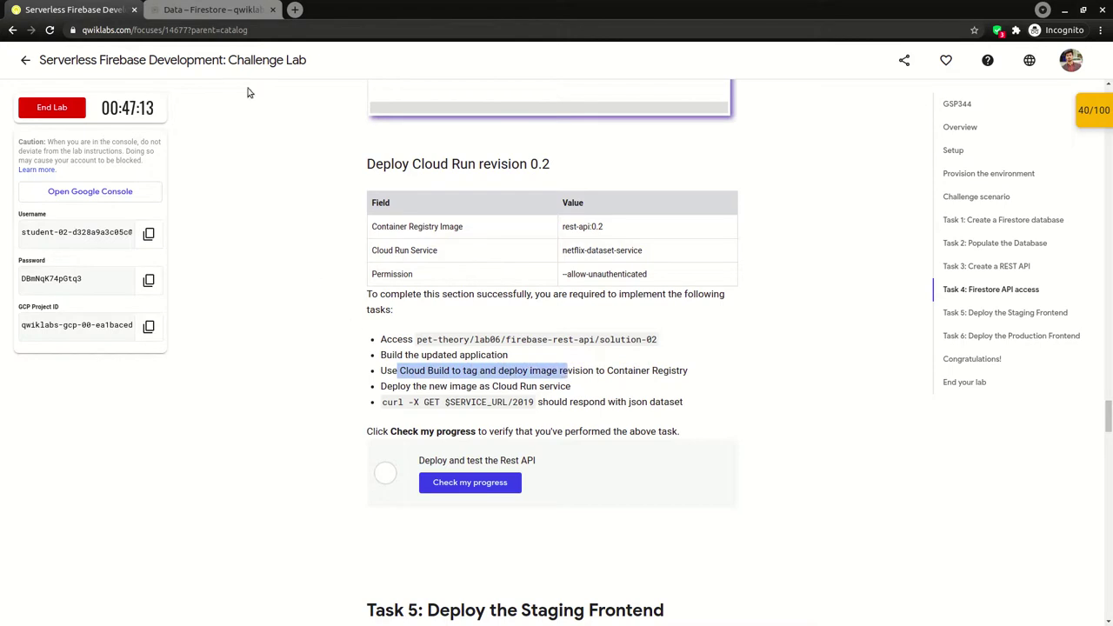
left_click(209, 9)
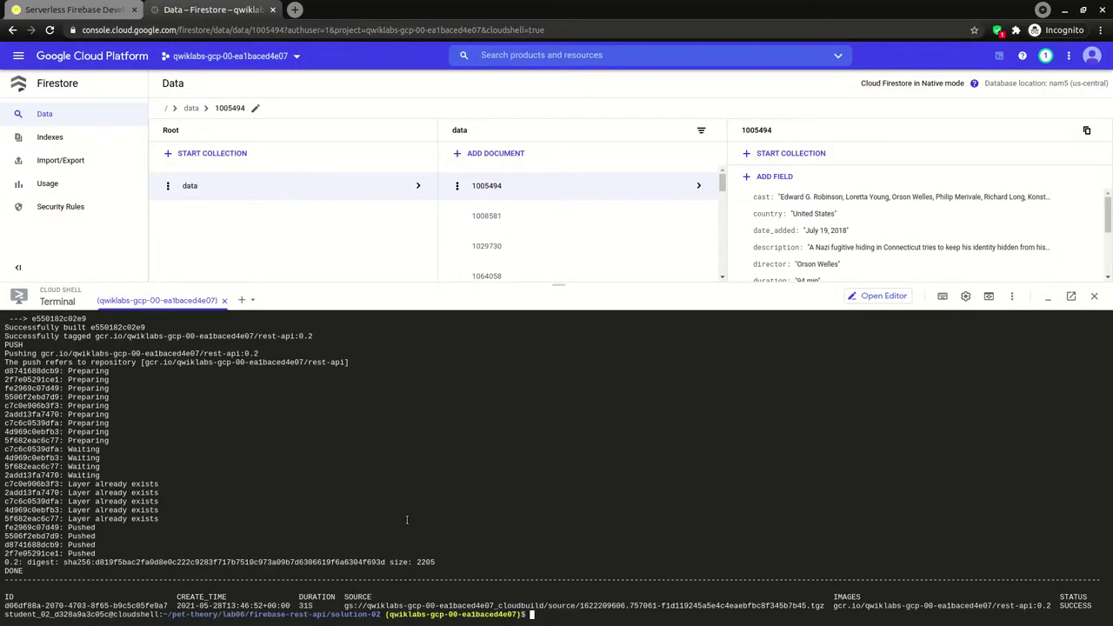
In a cleared terminal, run gcloud beta run deploy netflix-dataset-service --image gcr.io/$GOOGLE_CLOUD_PROJECT/rest-api:0.2 --allow-unauthenticated
type("clear")
key("Return")
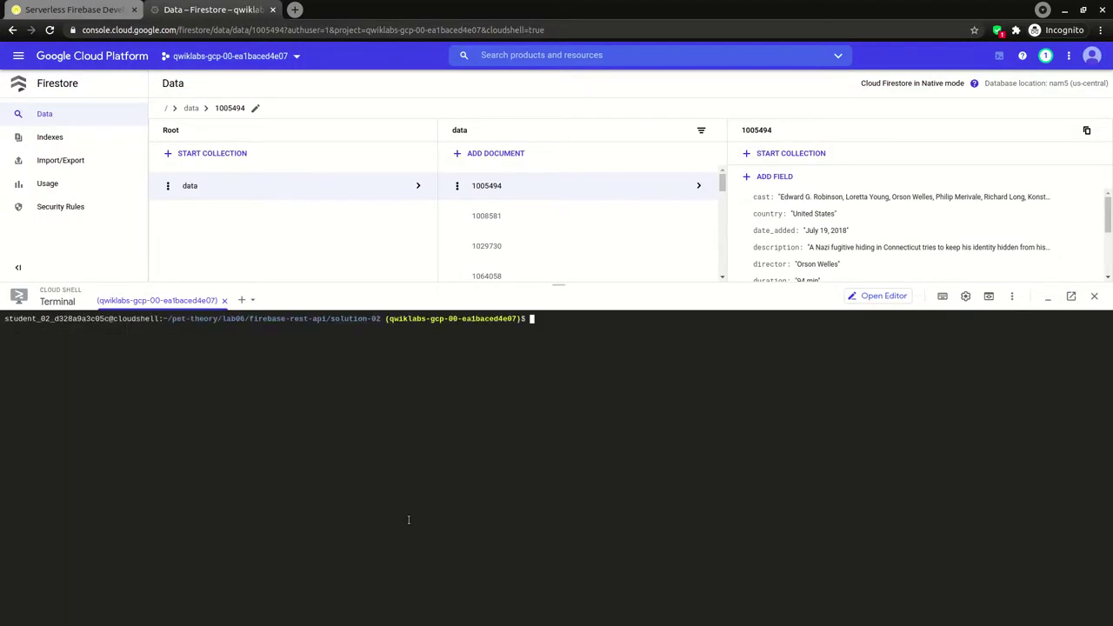
type("gcloud beta run deploy netflix-dataset-service --image gcr.io/$GOOGLE_CLOUD_PROJECT/rest-api:0.2 --allow-unauthenticated")
key("Return")
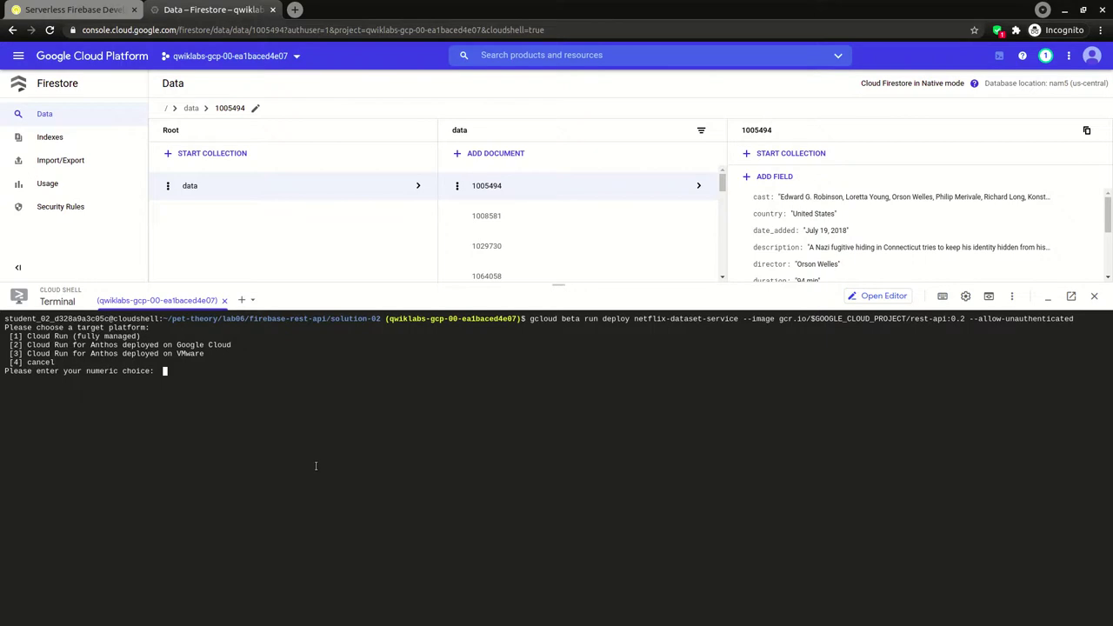
Answer the revision 0.2 deployment prompts with Cloud Run (fully managed) and region us-central1
type("1")
key("Return")
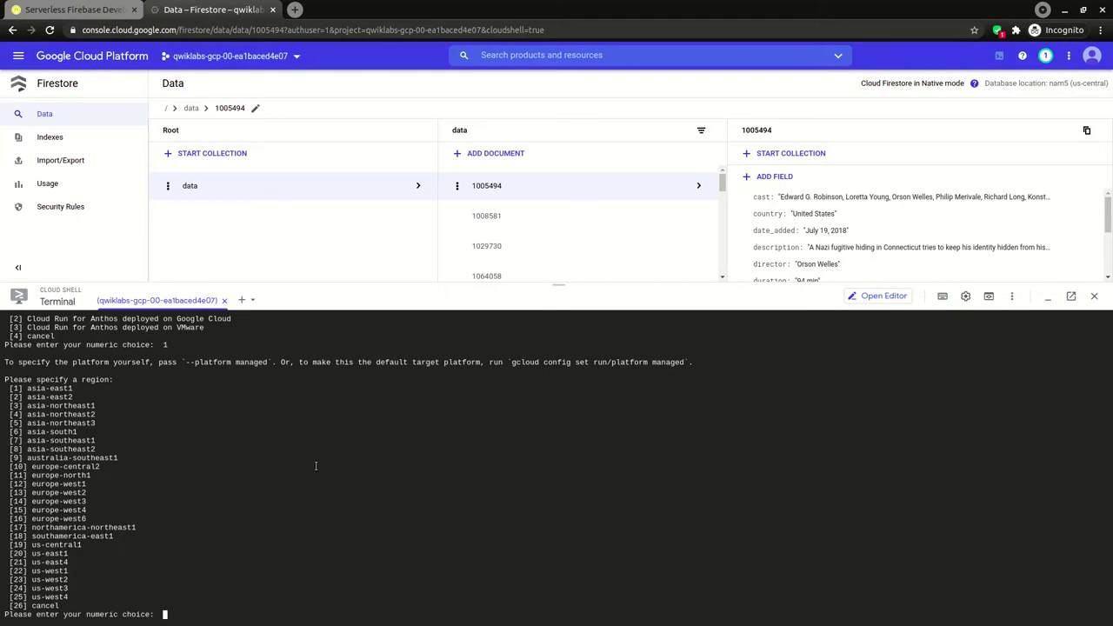
type("19")
key("Return")
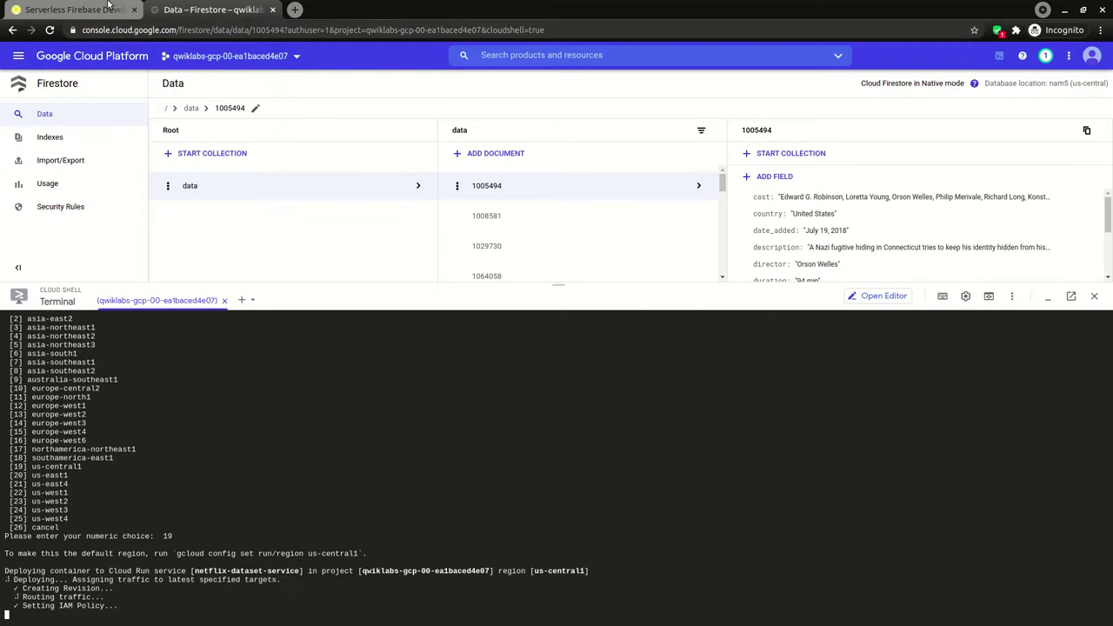
Follow the Cloud Run deployment to completion while rereading the Task 4 requirements for deploying the new image
left_click(70, 9)
scroll(367, 307, "up", 2)
scroll(367, 306, "up", 5)
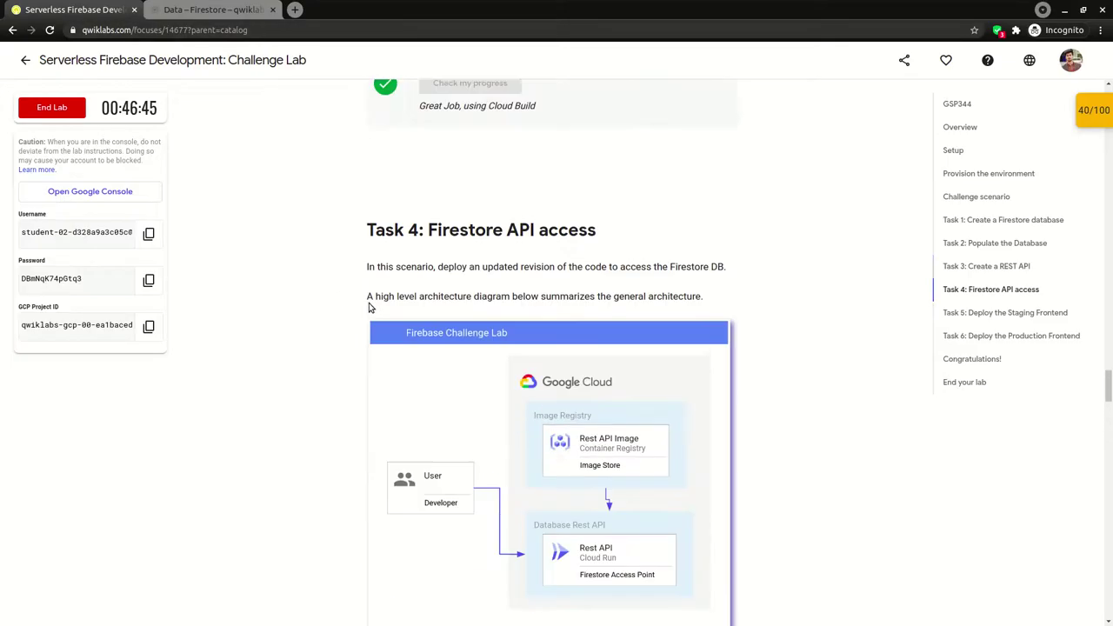
scroll(390, 295, "down", 5)
left_click(214, 9)
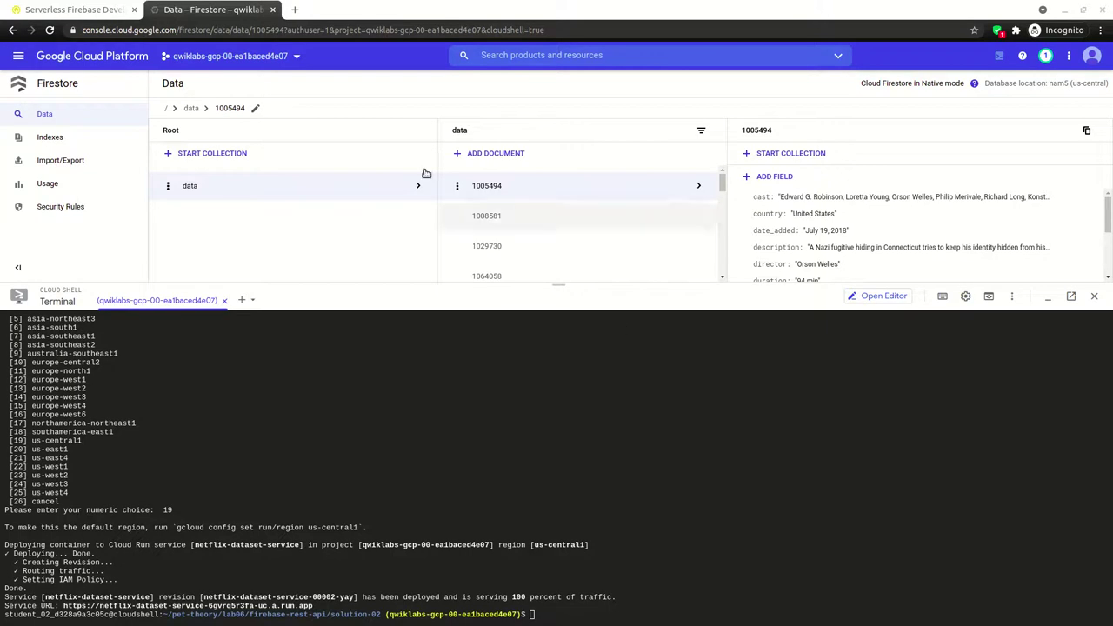
key("ctrl+shift+Tab")
scroll(478, 313, "down", 1)
left_click(477, 422)
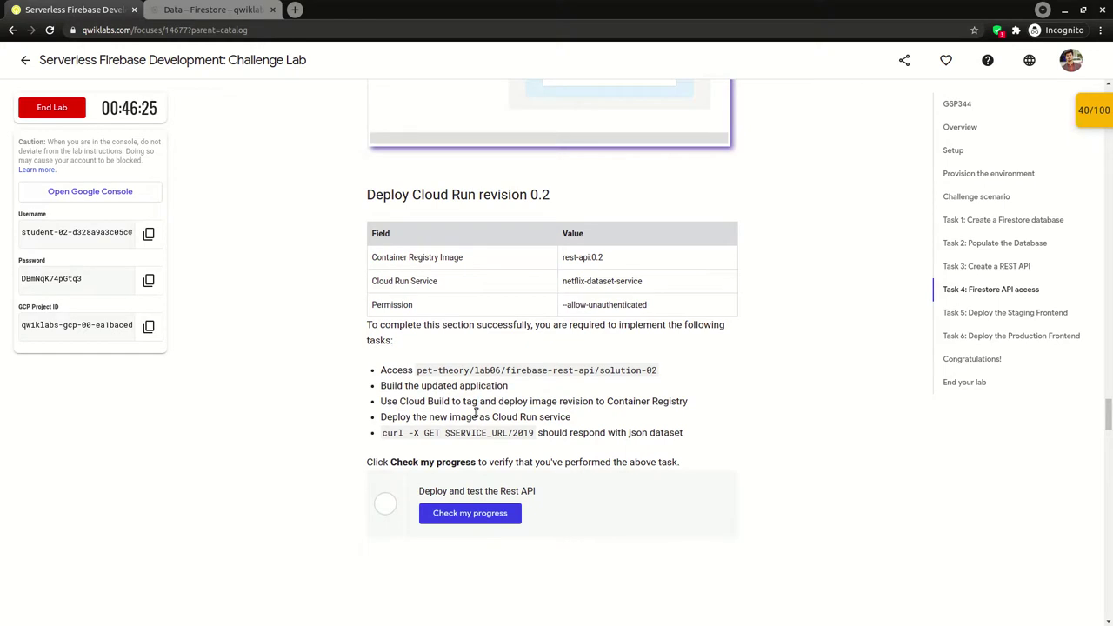
left_click_drag(393, 417, 587, 425)
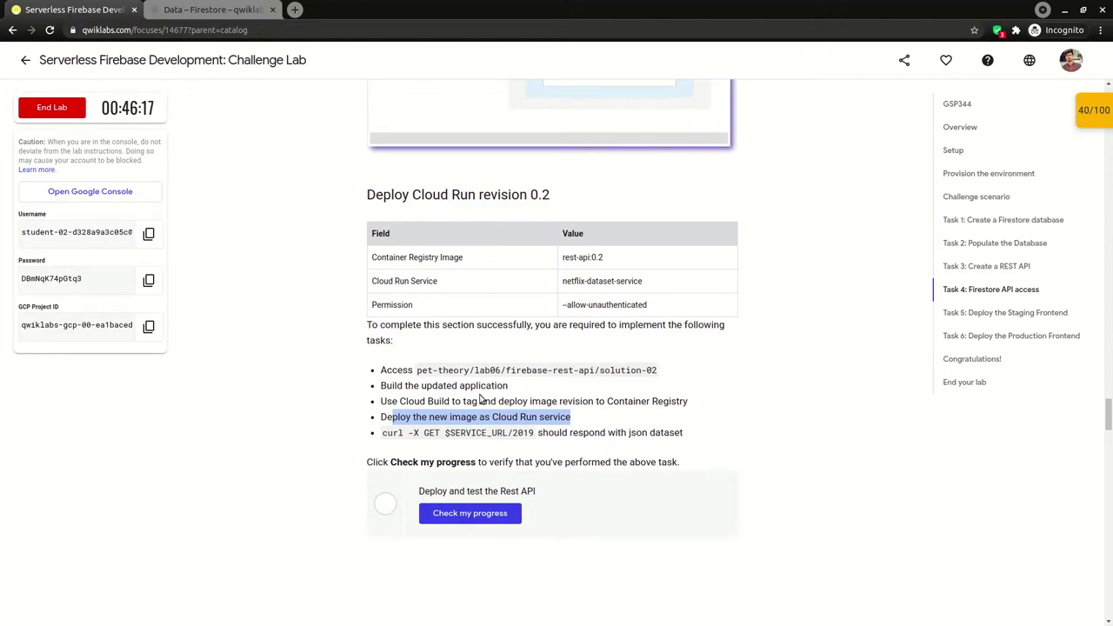
Return to the Firestore console and reduce the Cloud Shell terminal's height to give the console page more room
left_click(200, 9)
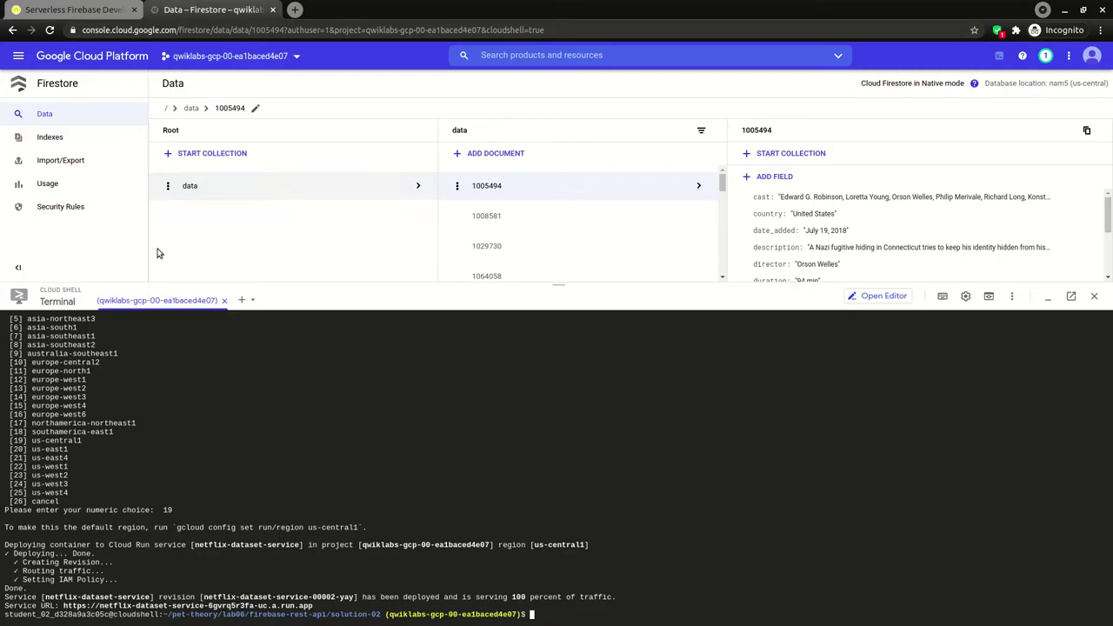
left_click_drag(565, 280, 561, 343)
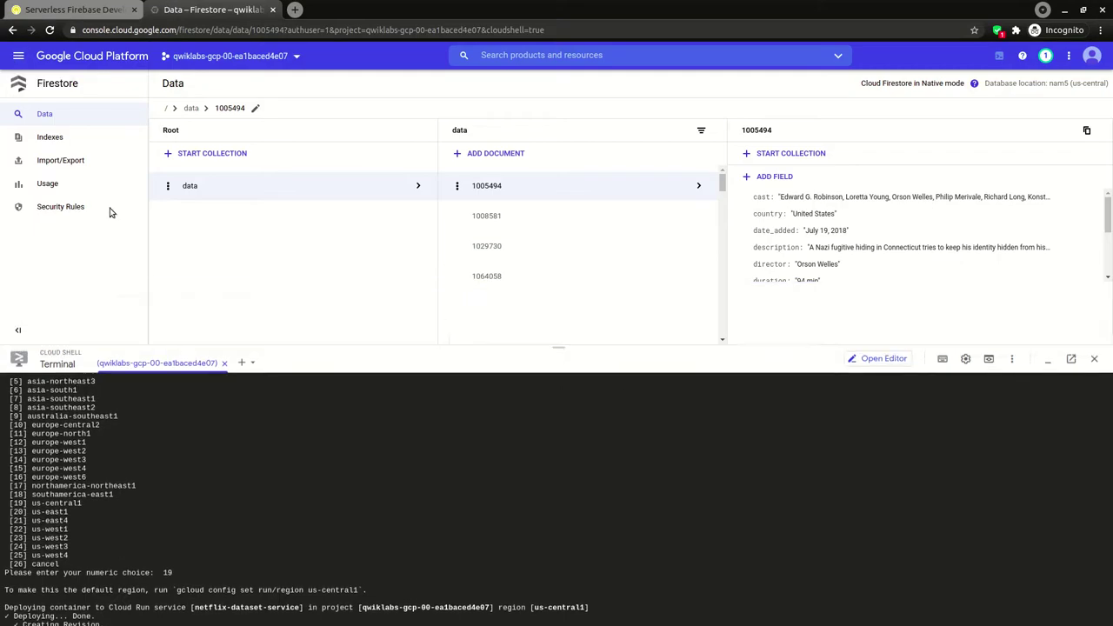
Clear the terminal and check the Task 4 curl test requirement on the lab page
type("clear")
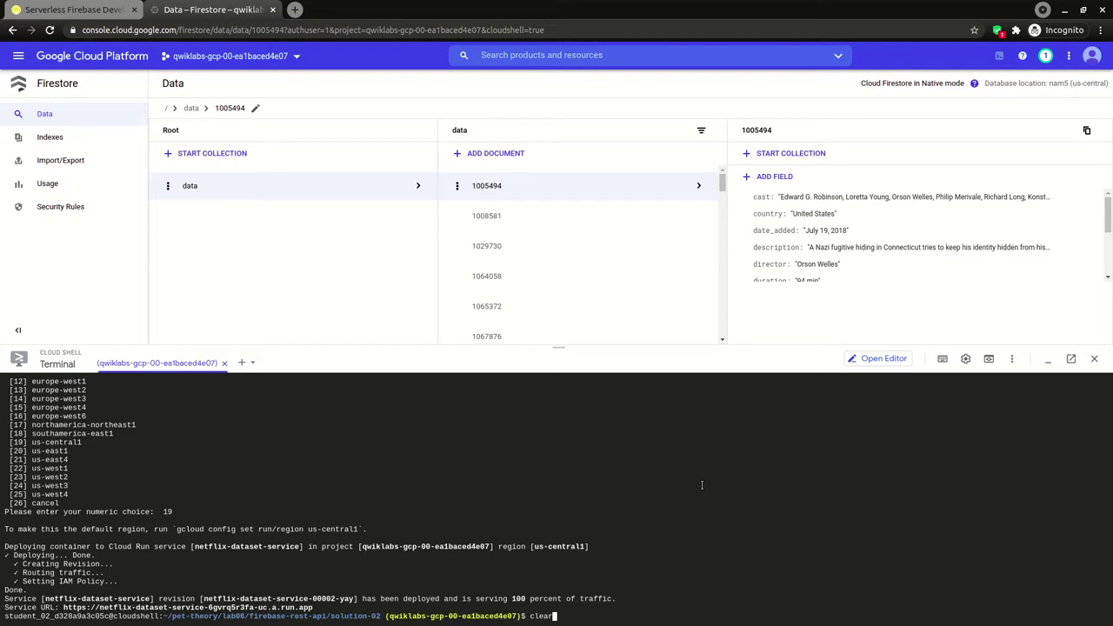
key("Return")
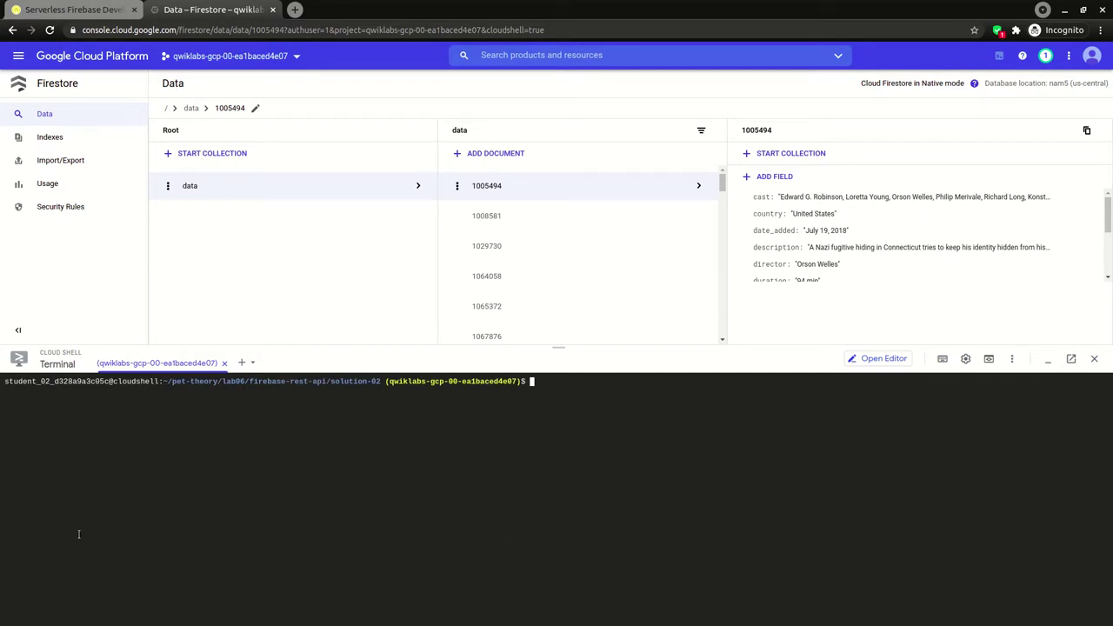
left_click(73, 9)
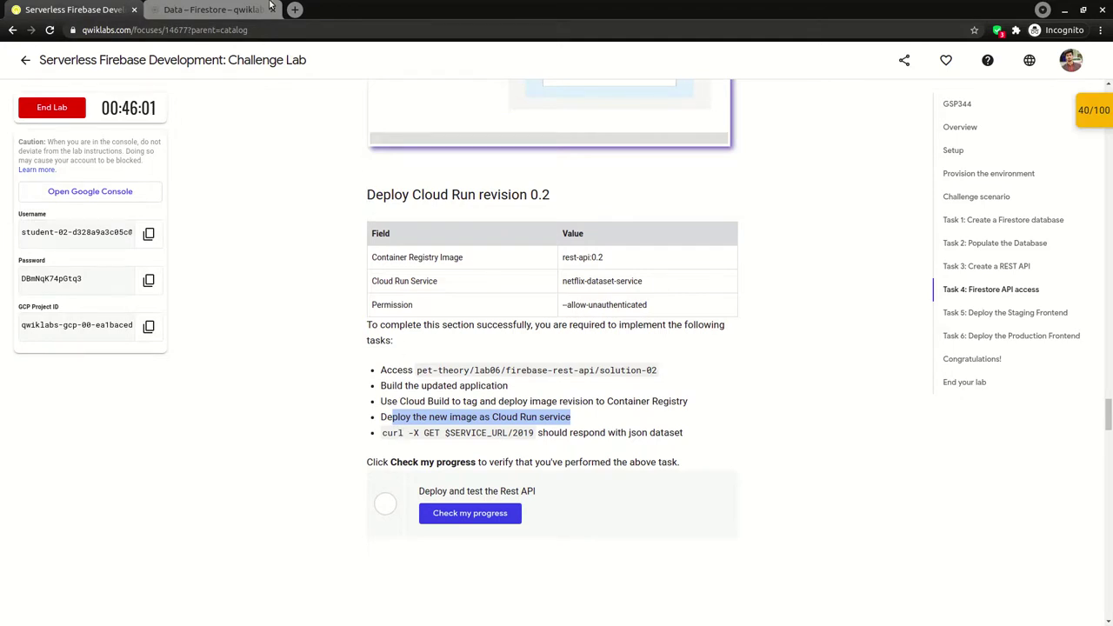
left_click(245, 9)
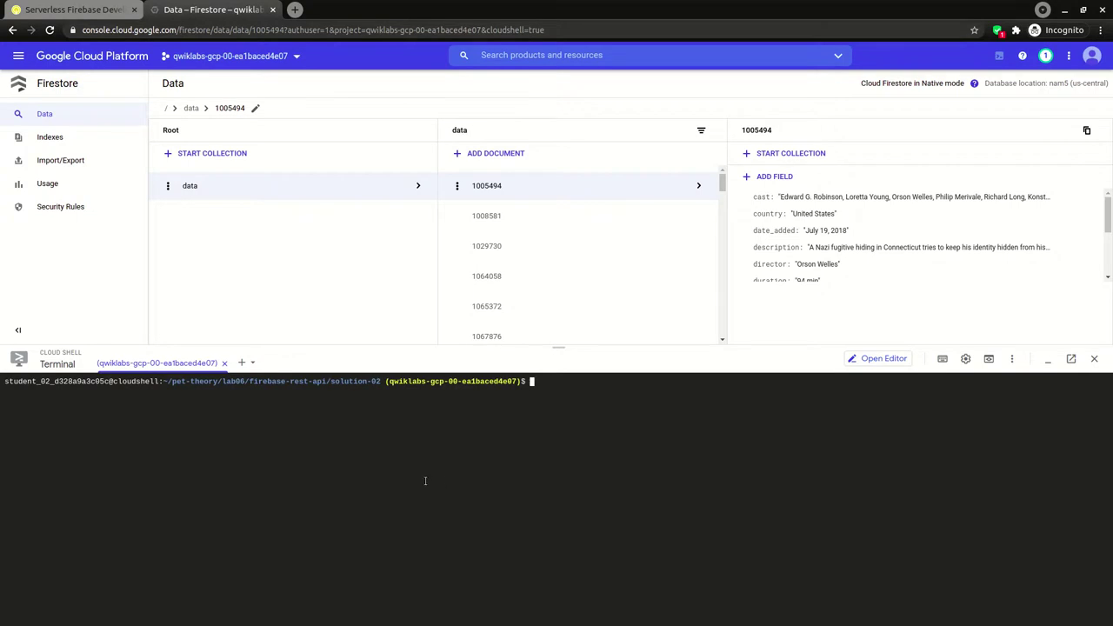
Open the netflix-dataset-service details in Cloud Run and copy its service URL
left_click(27, 56)
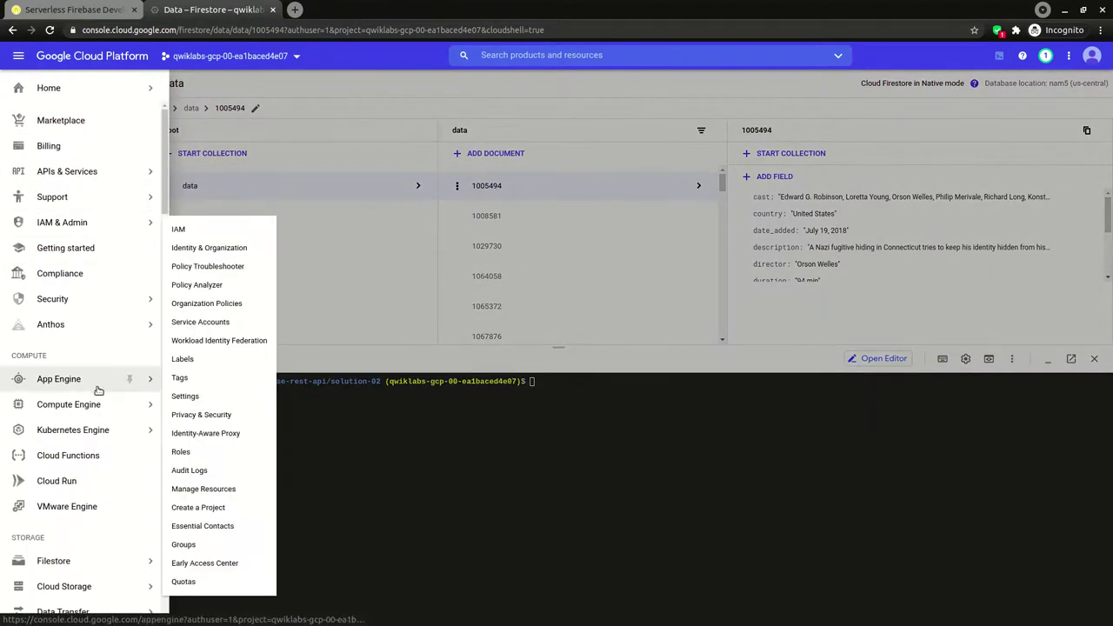
scroll(82, 470, "down", 3)
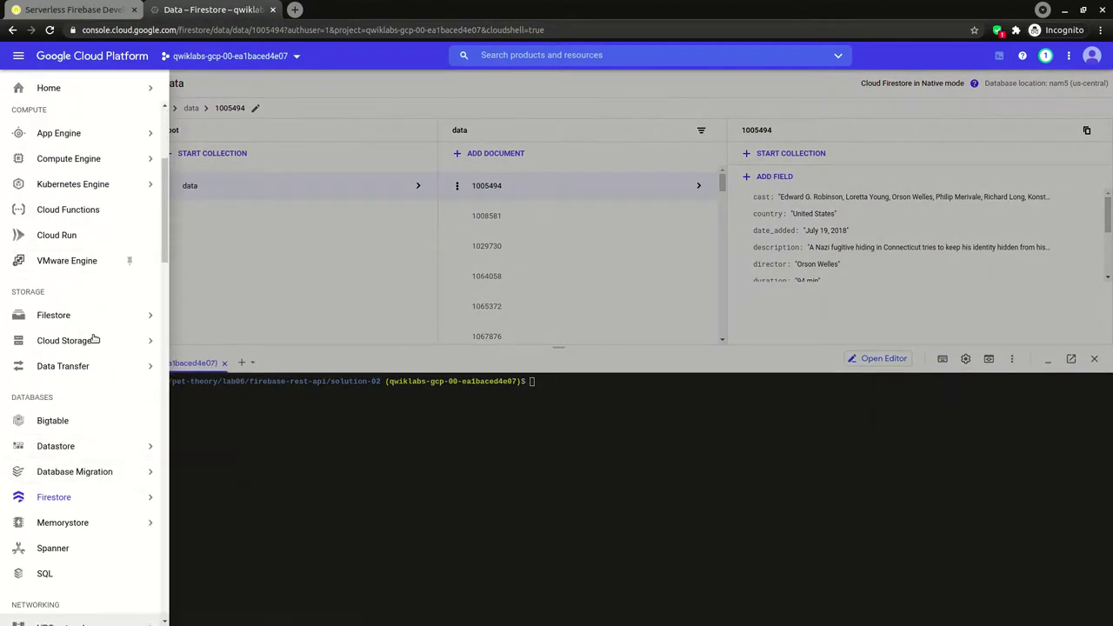
left_click(87, 234)
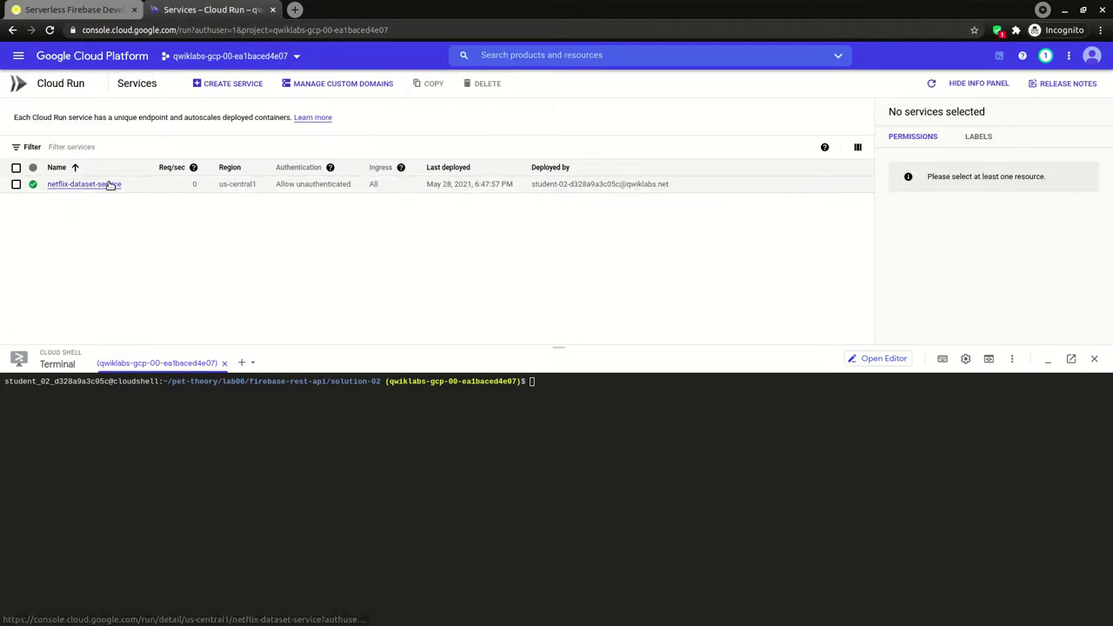
left_click(115, 185)
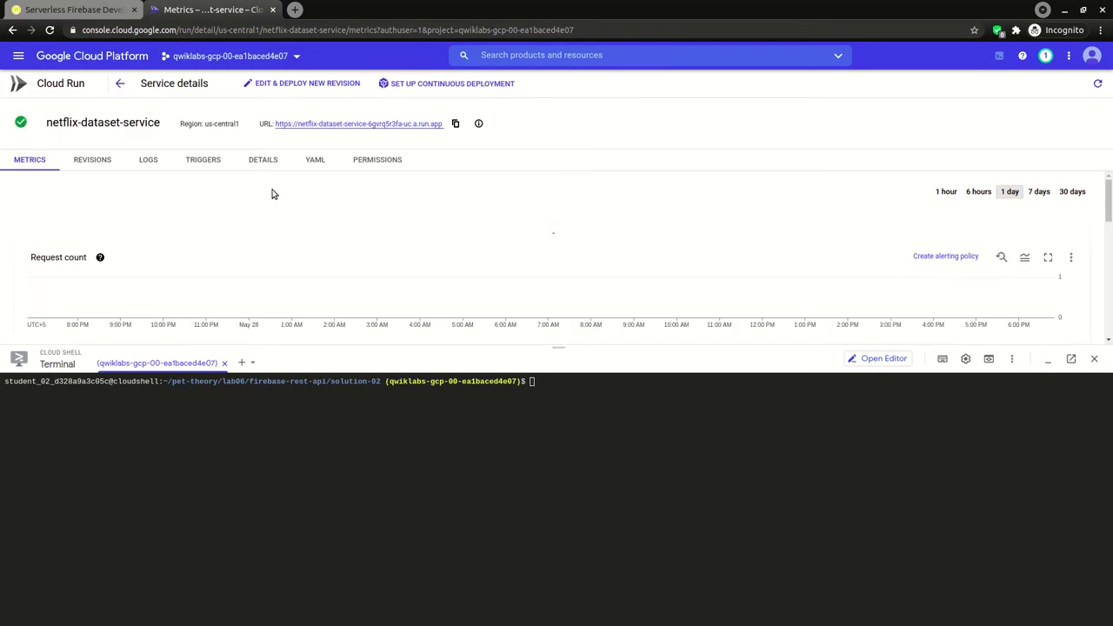
left_click(456, 124)
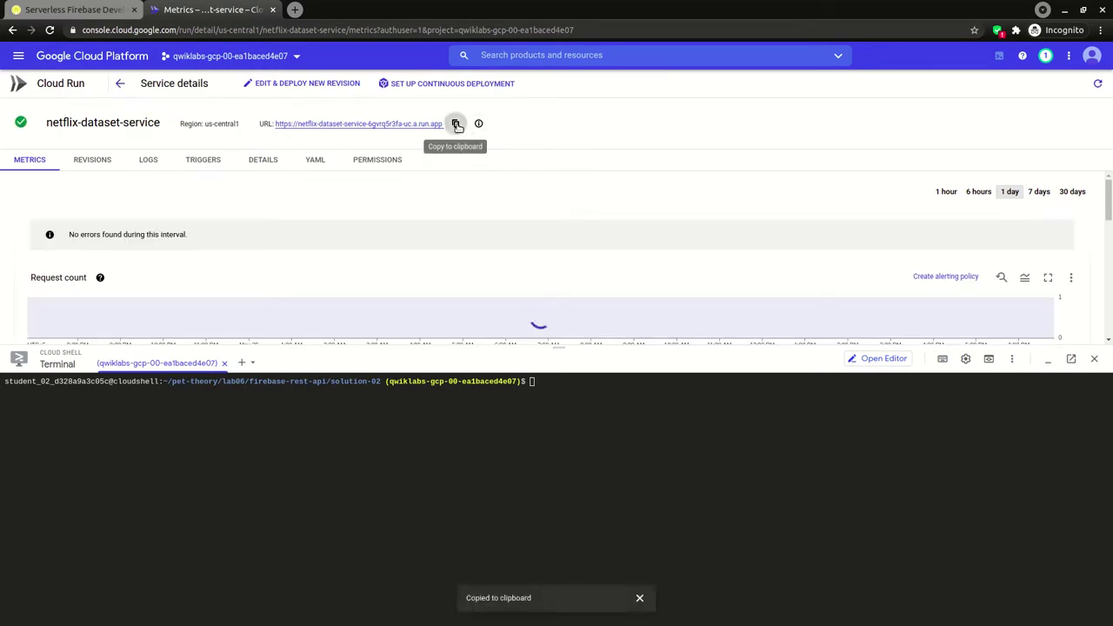
After checking the variable name in the lab's curl requirement, set SERVICE_URL in the terminal to the copied netflix-dataset-service URL
left_click(78, 9)
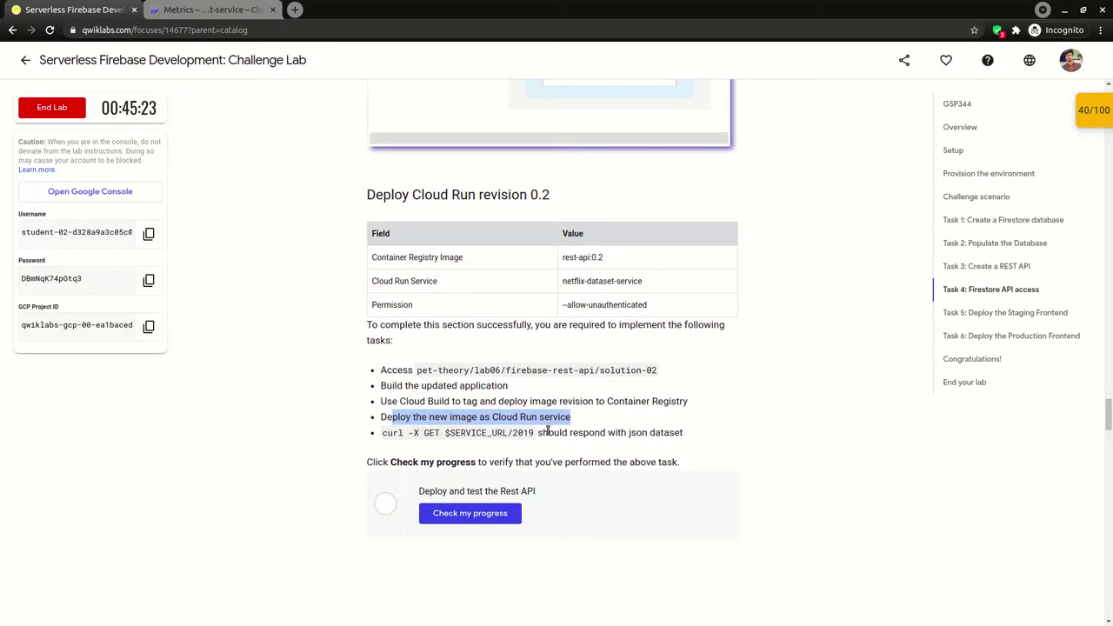
left_click(213, 9)
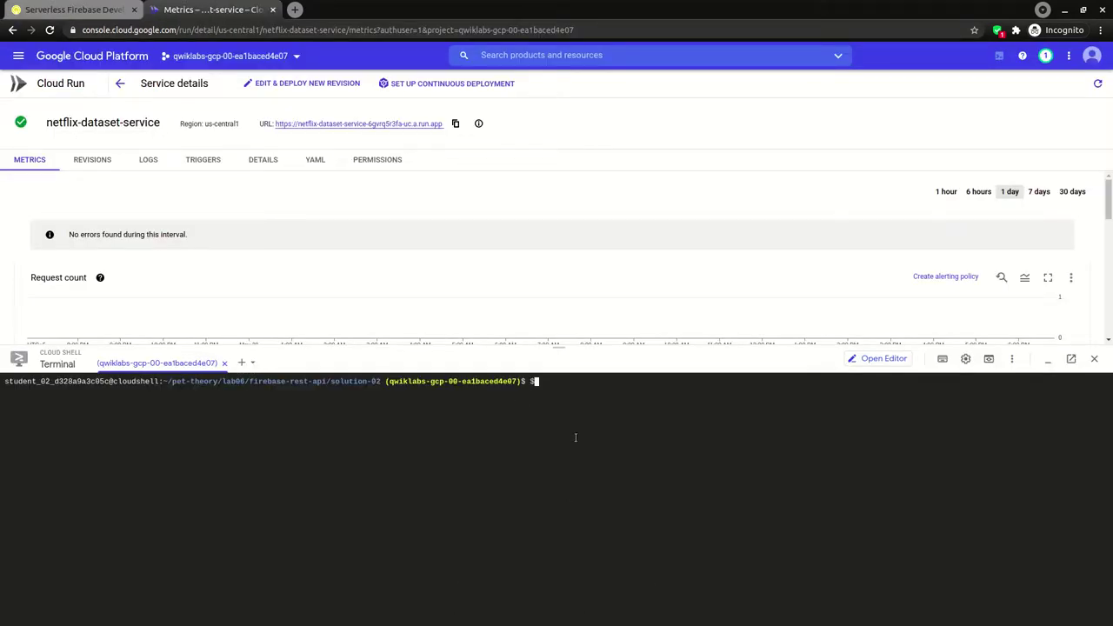
type("SERVICE_URL=")
key("ctrl+v")
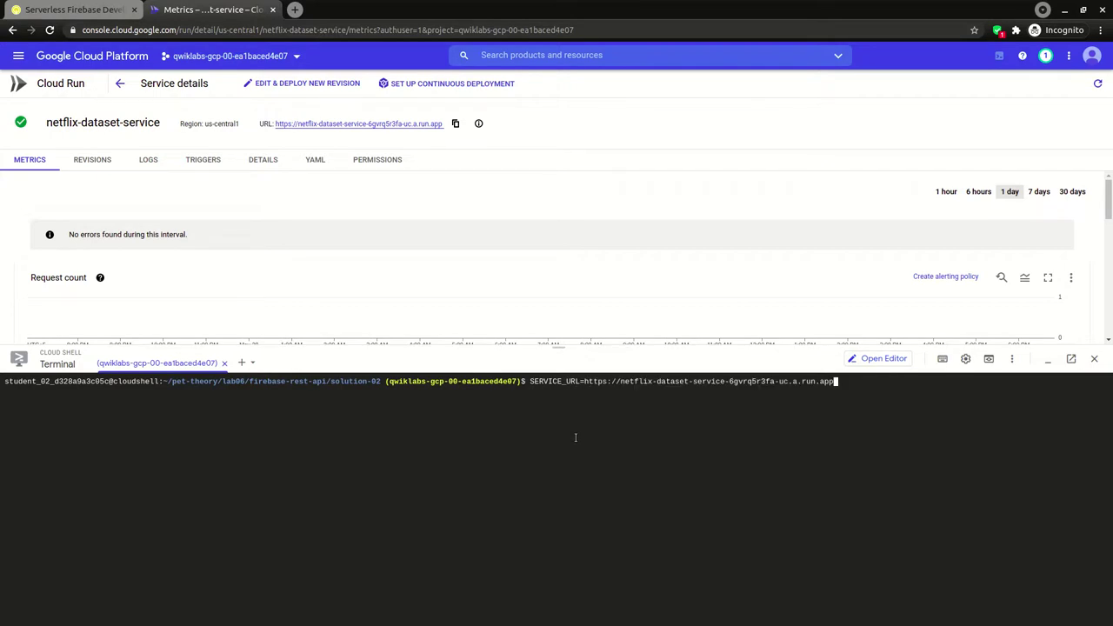
key("Return")
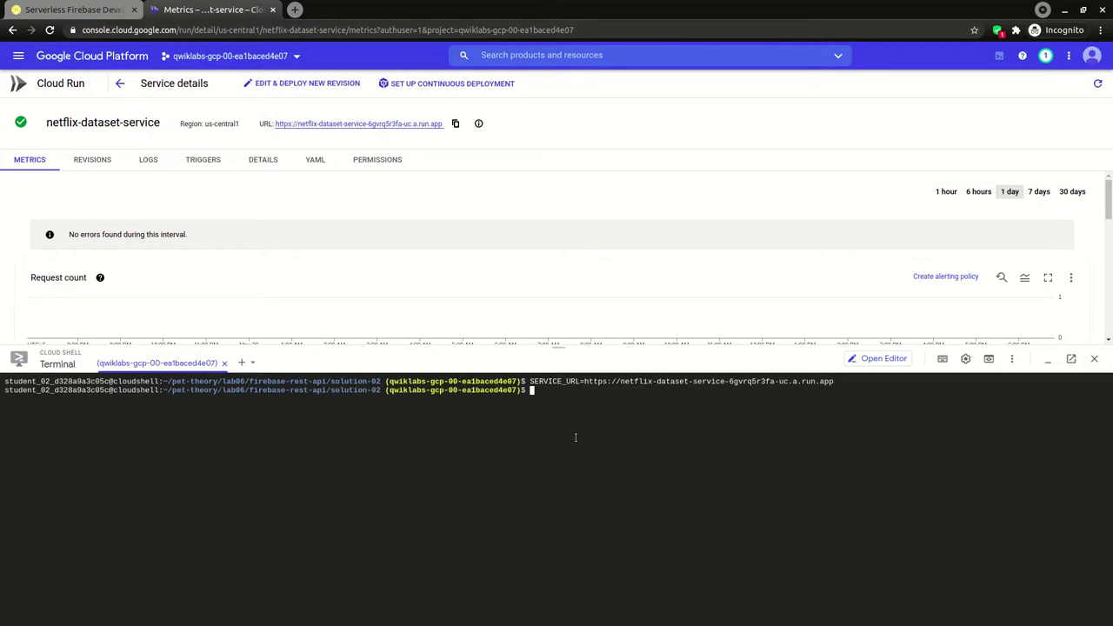
Try to query the REST API with curl -X $SERVICE_URL/2019
type("curl -X $SERVICE_URL/2019")
key("Return")
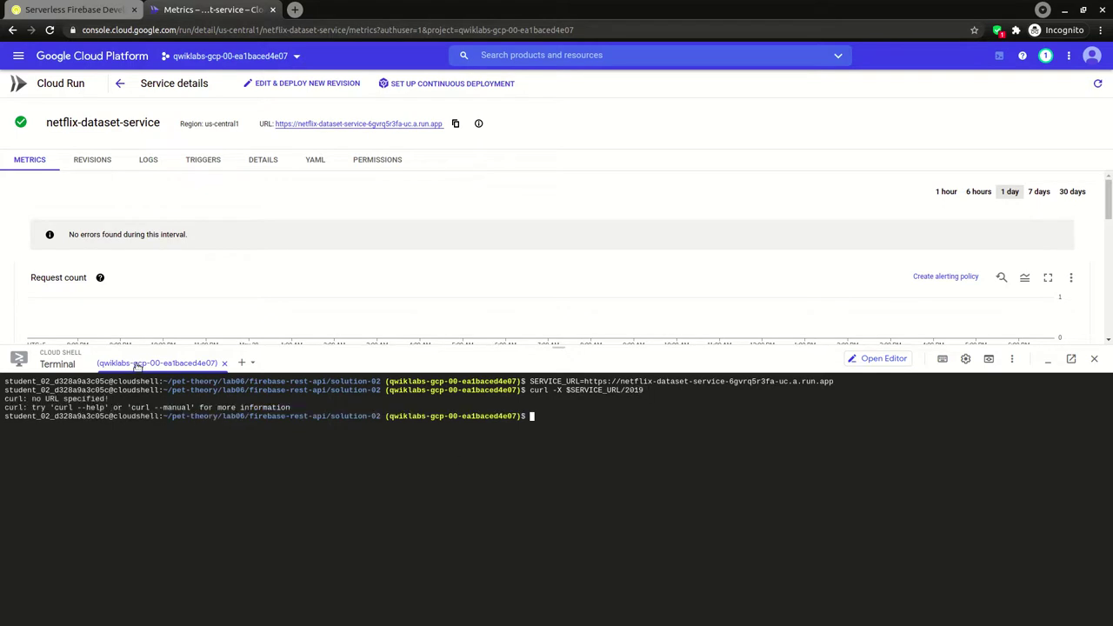
Copy the test command curl -X GET $SERVICE_URL/2019 from the Task 4 instructions and run it in the terminal
left_click(74, 10)
left_click_drag(400, 433, 683, 434)
left_click(475, 440)
left_click_drag(382, 432, 535, 435)
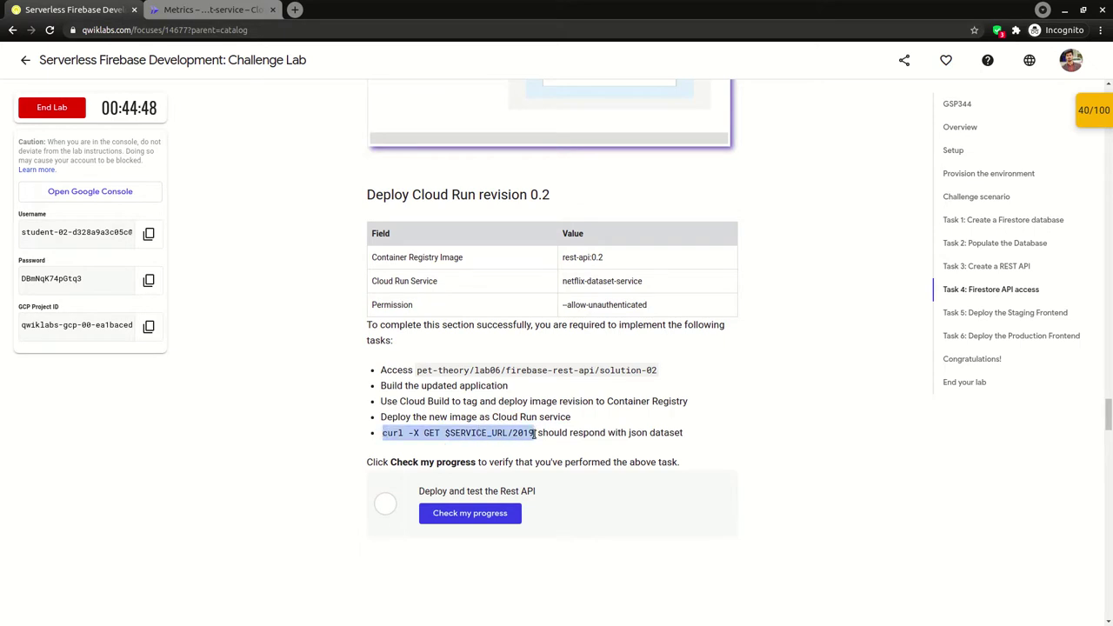
left_click(209, 10)
key("ctrl+v")
key("Return")
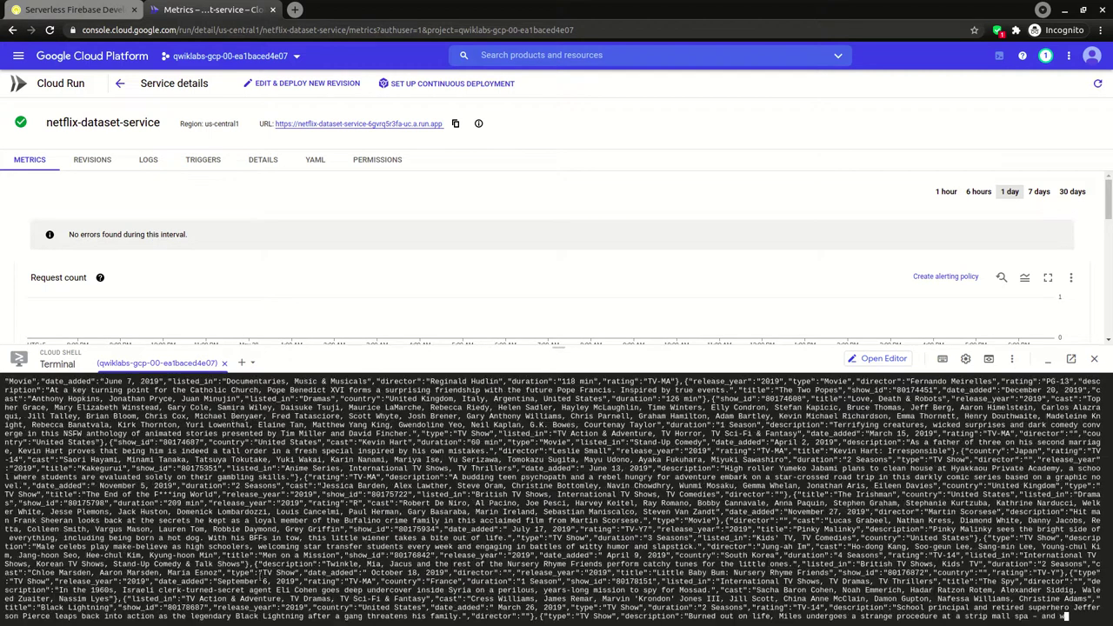
Check the lab progress for the Task 4 item "Deploy and test the Rest API"
left_click(36, 7)
scroll(496, 417, "down", 3)
left_click(486, 391)
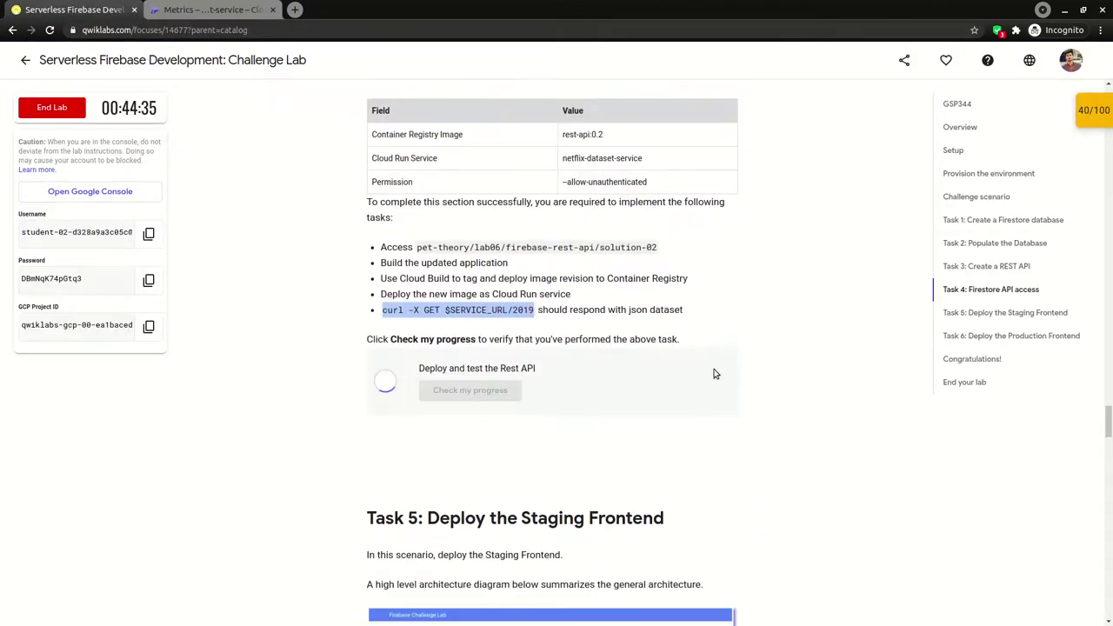
left_click(240, 14)
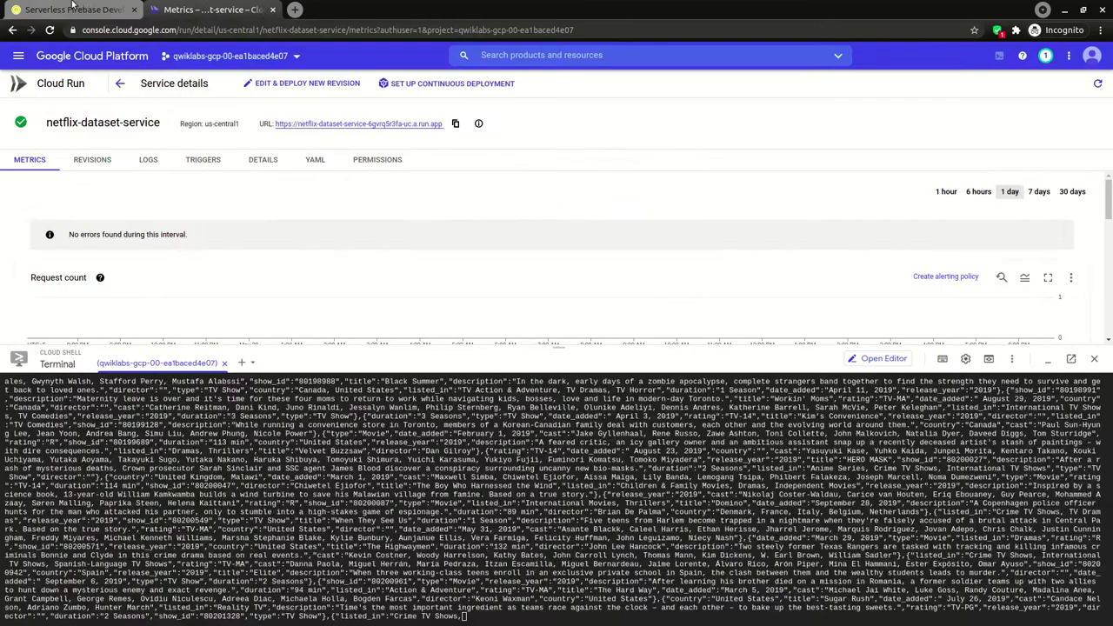
key("ctrl+shift+Tab")
Read the Task 5 staging frontend requirements and copy the path pet-theory/lab06/firebase-frontend
scroll(470, 320, "down", 3)
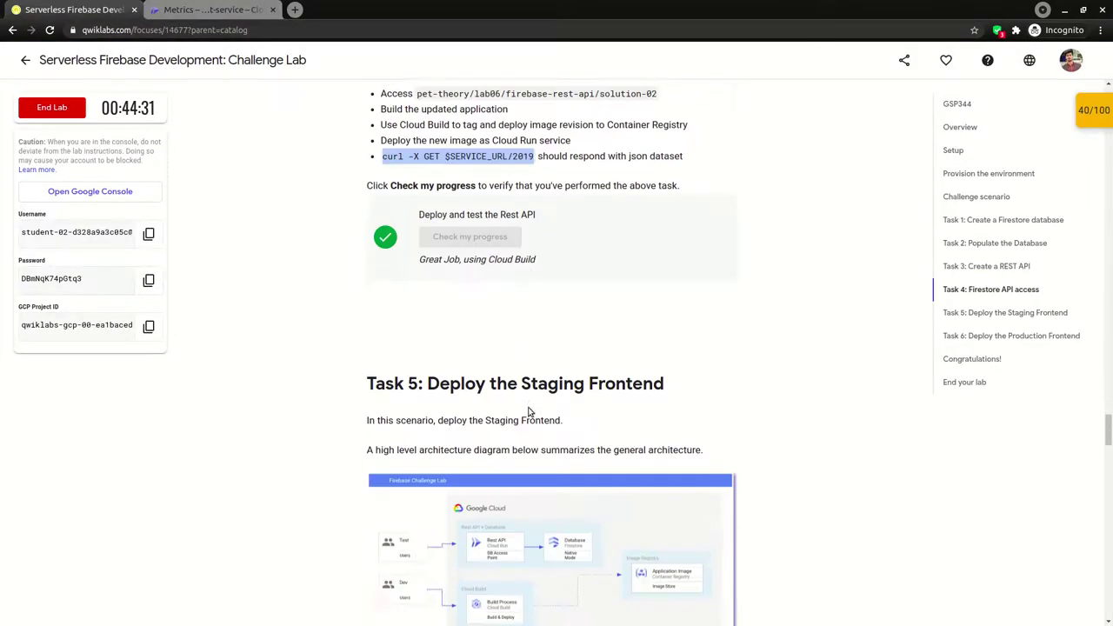
left_click_drag(367, 263, 634, 270)
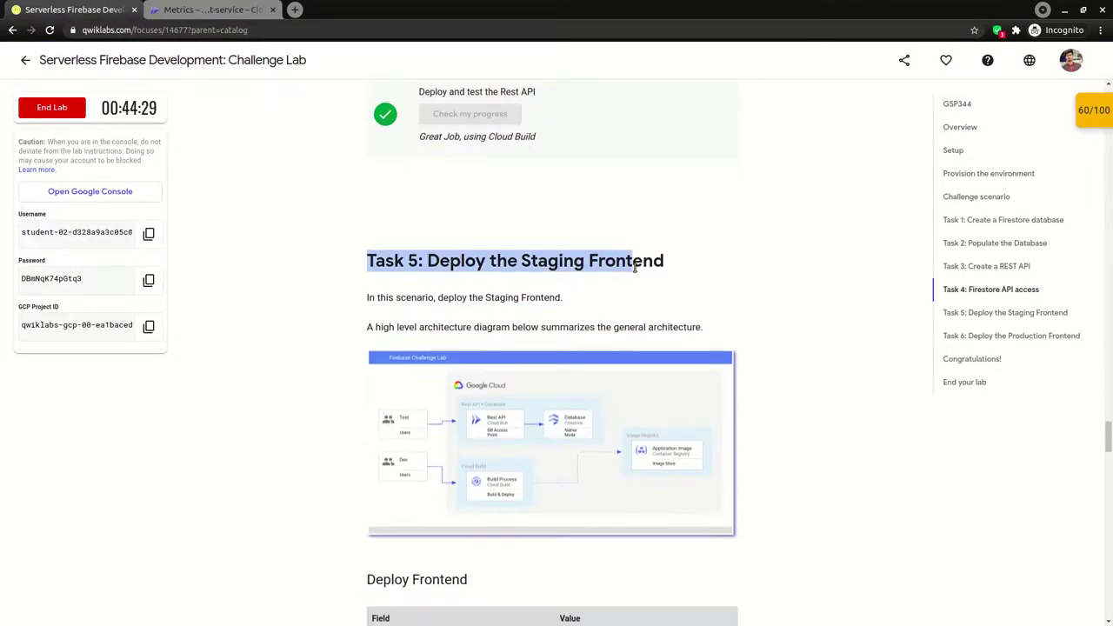
scroll(636, 285, "down", 1)
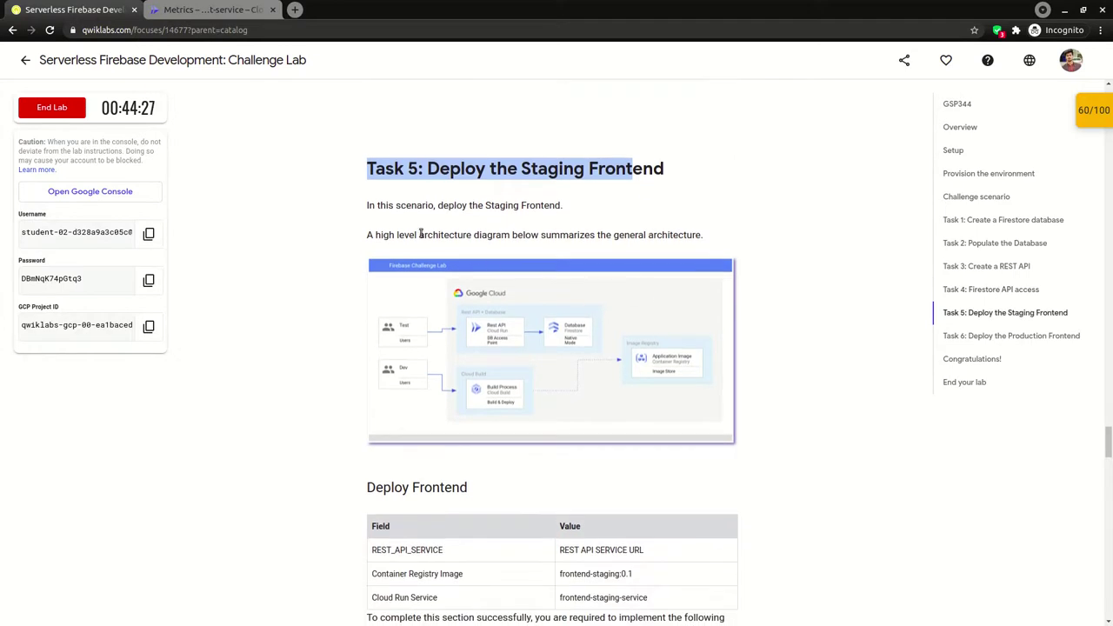
scroll(450, 290, "down", 4)
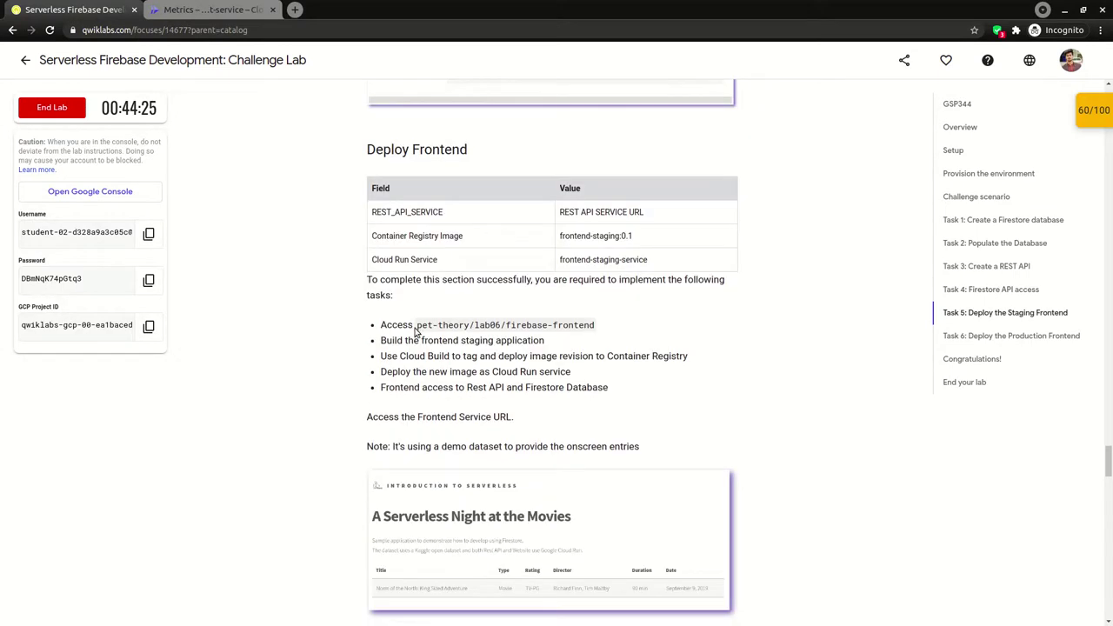
left_click_drag(417, 325, 612, 328)
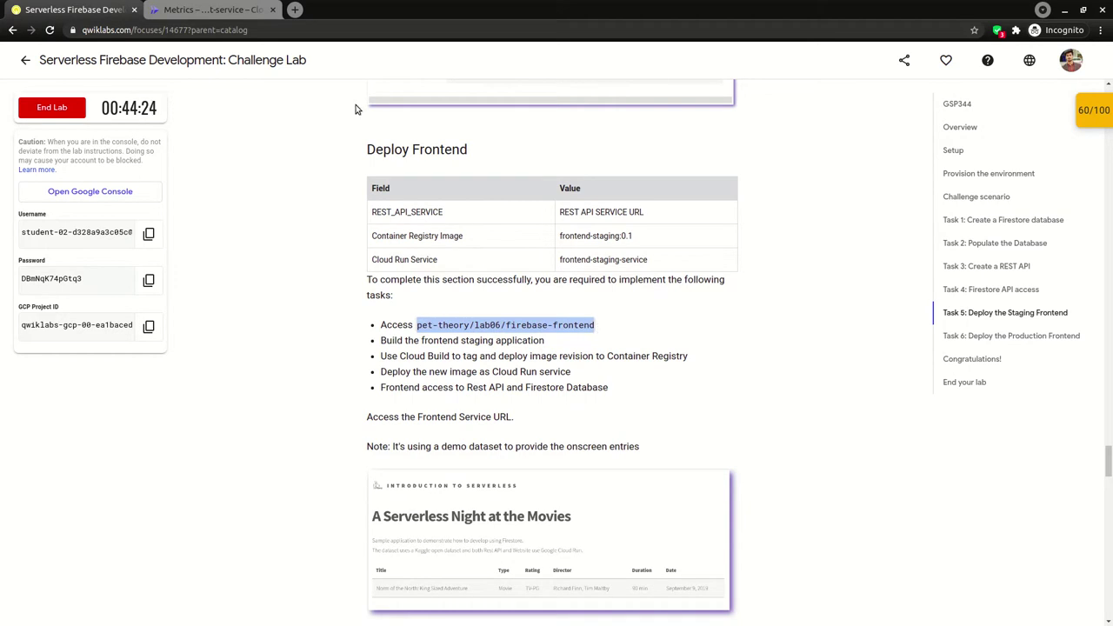
Interrupt and clear the terminal output in the console, and change directory to ~/pet-theory/lab06/firebase-frontend
key("ctrl+Tab")
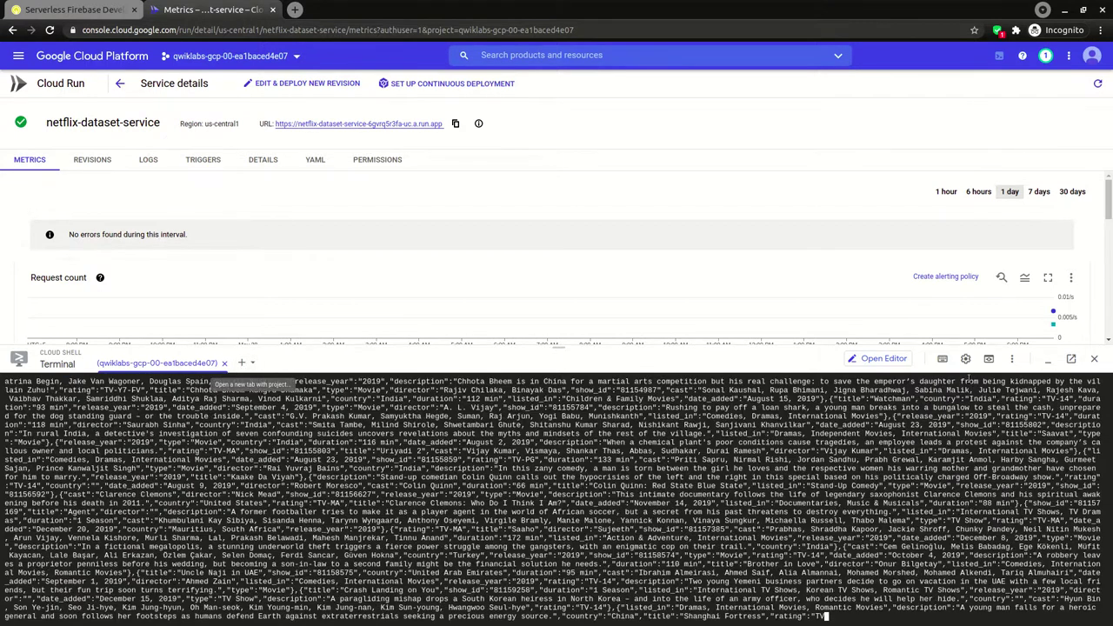
key("ctrl+c")
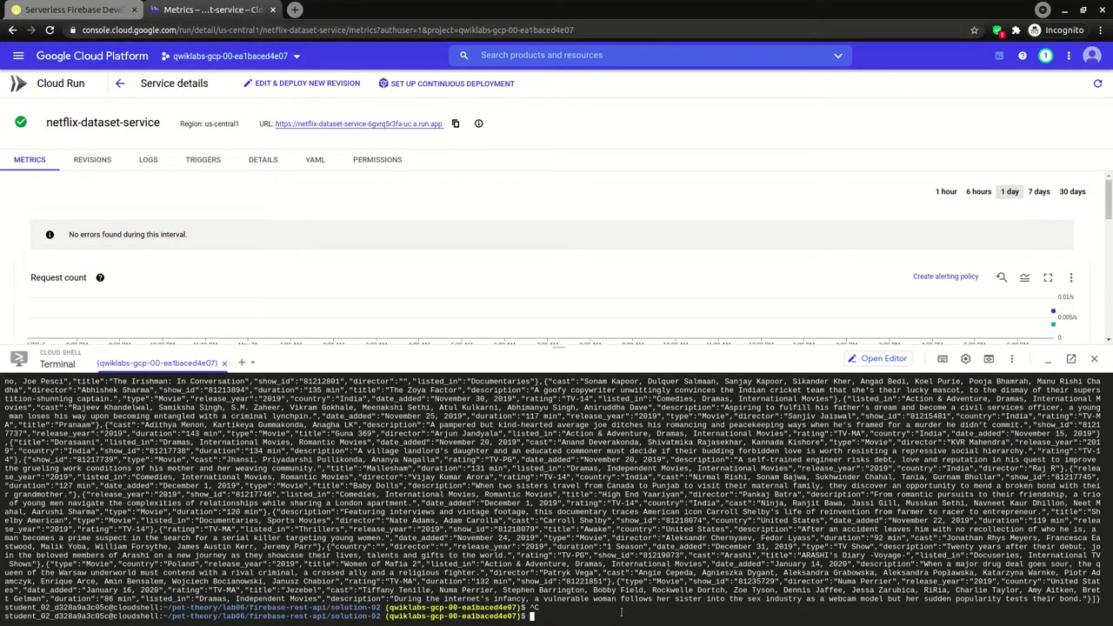
type("clear")
key("Return")
type("cd")
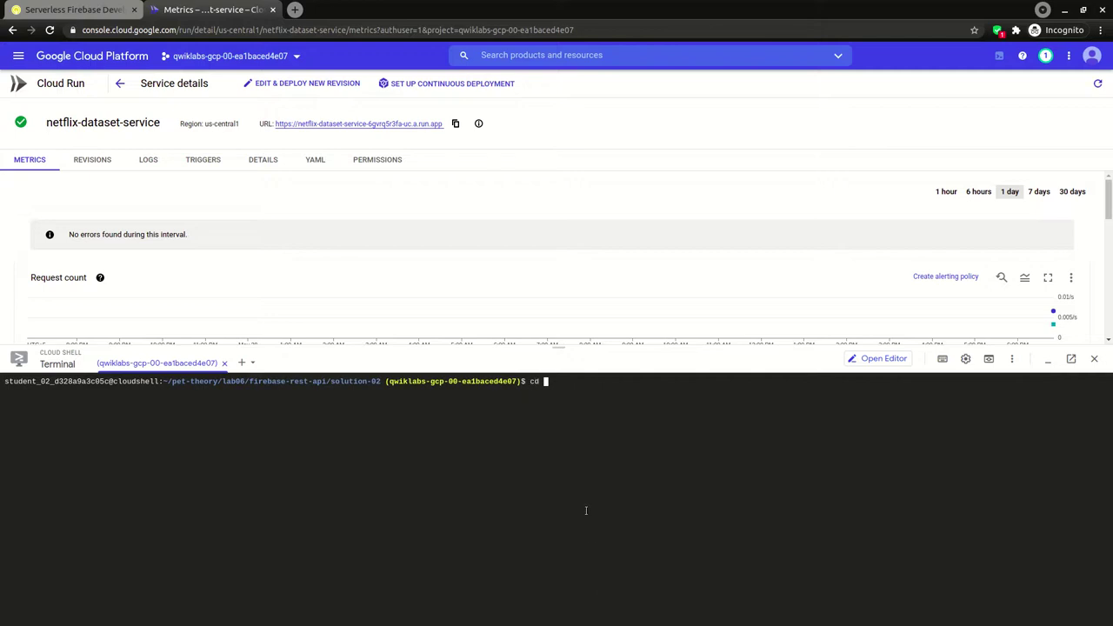
type(" ~/pet-theory/lab06/firebase-frontend")
key("Return")
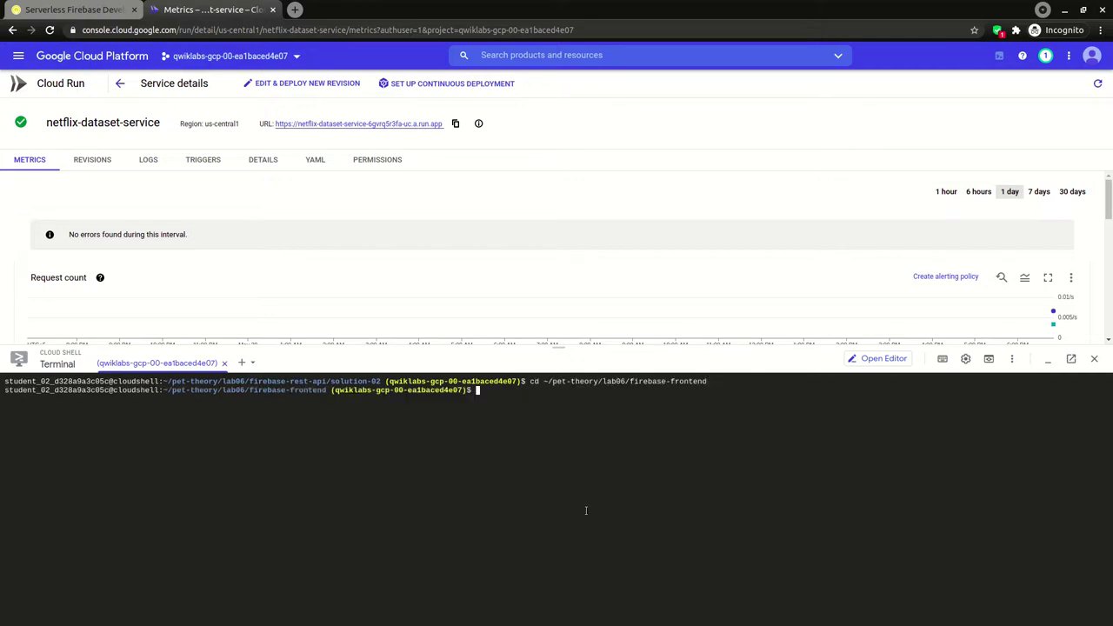
Go into the frontend's public/ folder in the terminal and clear the screen
type("clear")
key("Return")
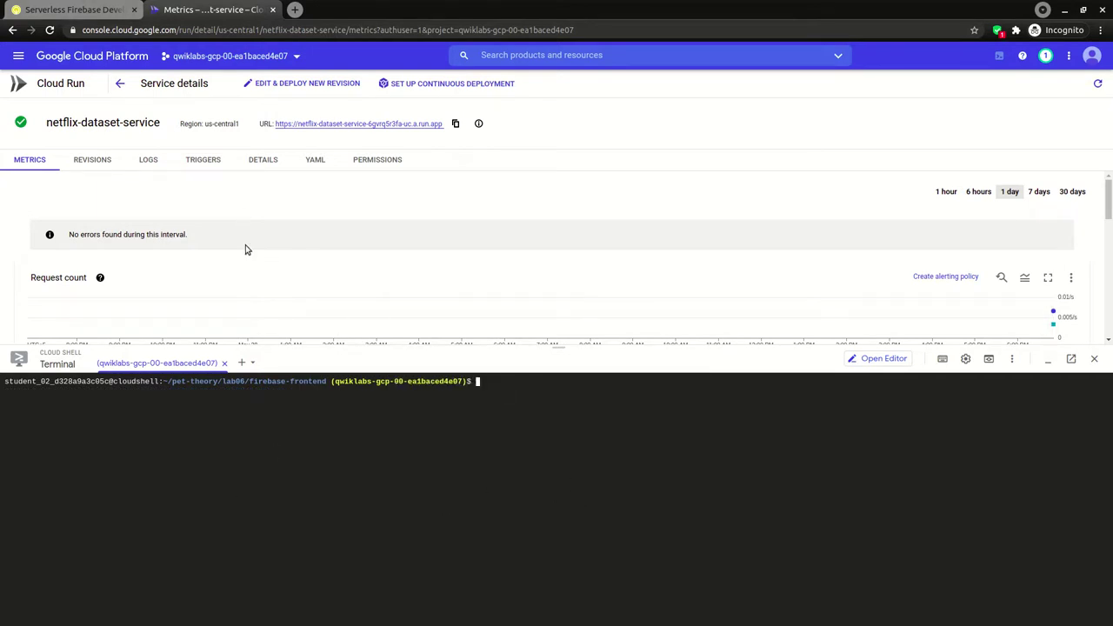
type("cd public/")
key("Return")
type("clear")
key("Return")
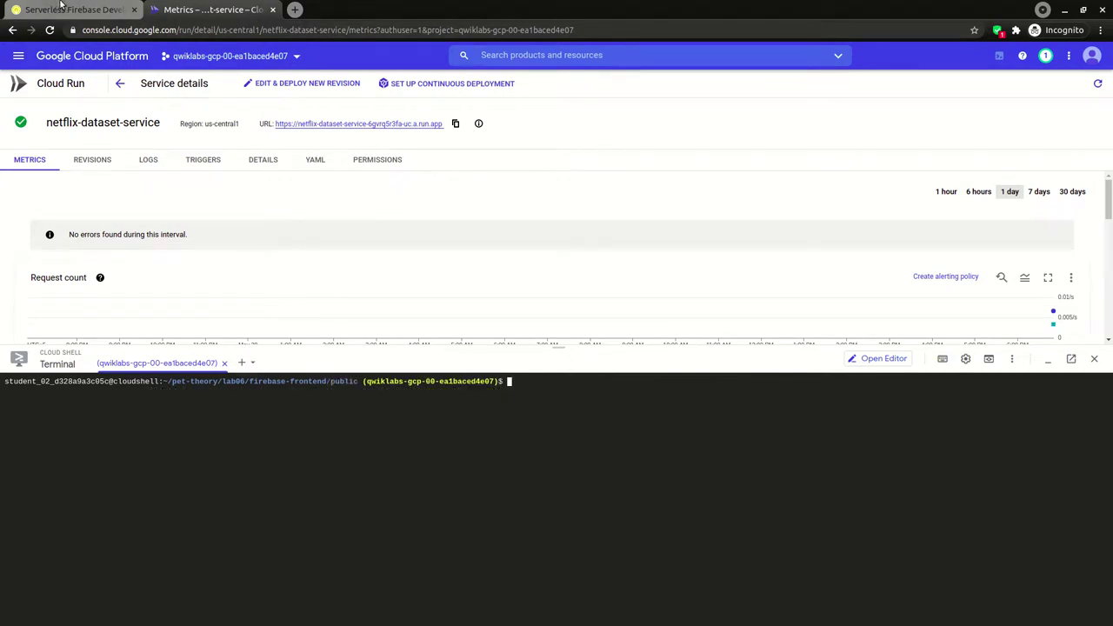
key("ctrl+1")
left_click_drag(394, 340, 458, 342)
key("ctrl+2")
key("alt+Tab")
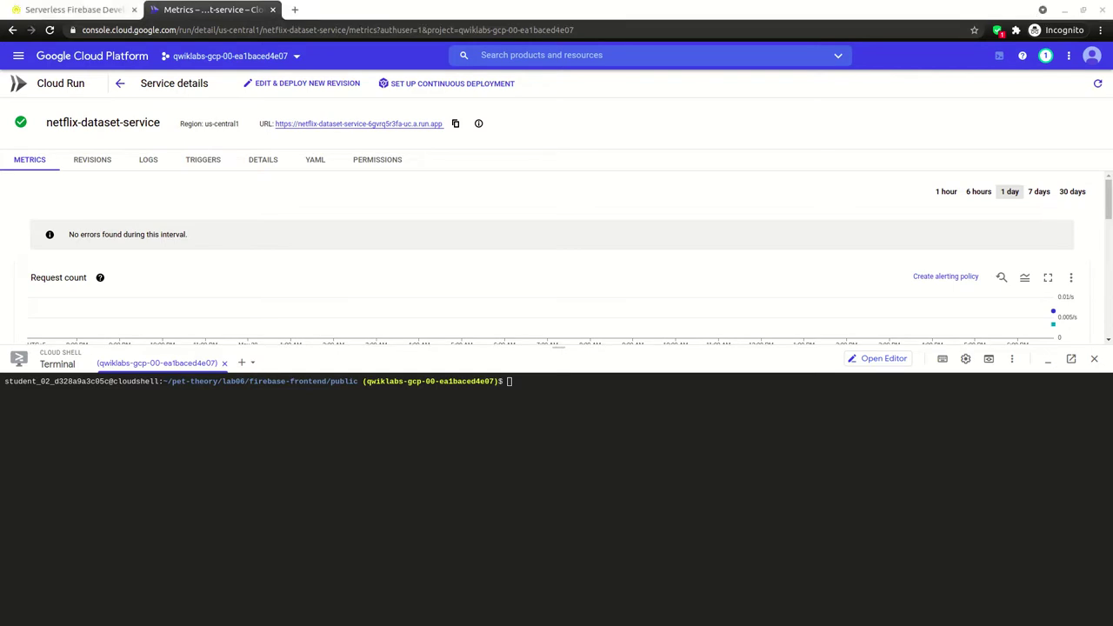
key("alt+Tab")
key("ctrl+v")
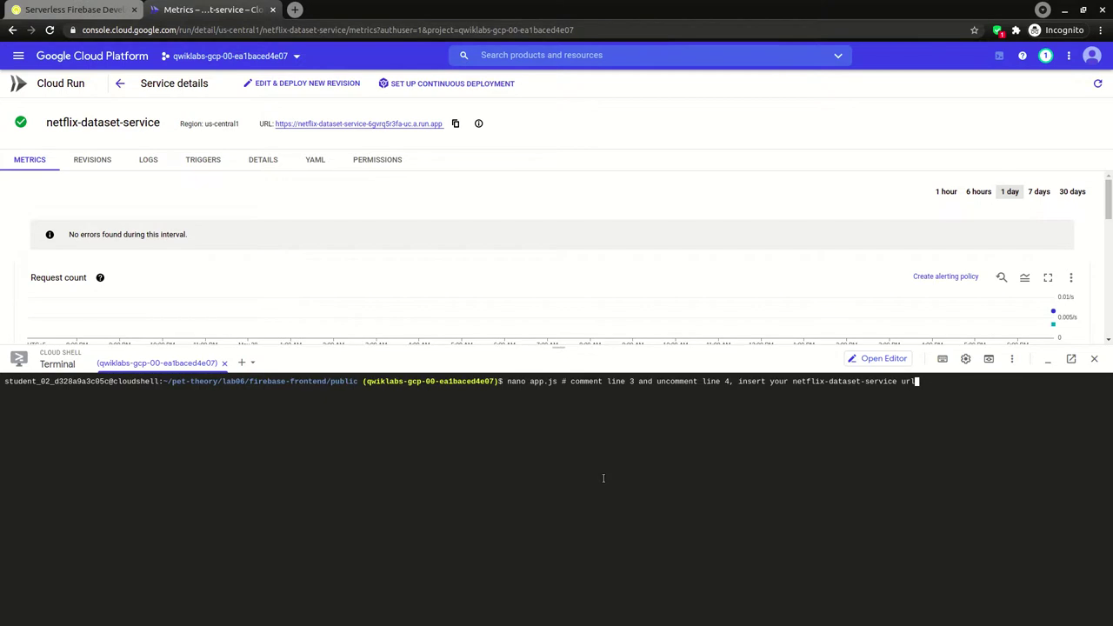
key("ctrl+c")
type("clear")
key("Return")
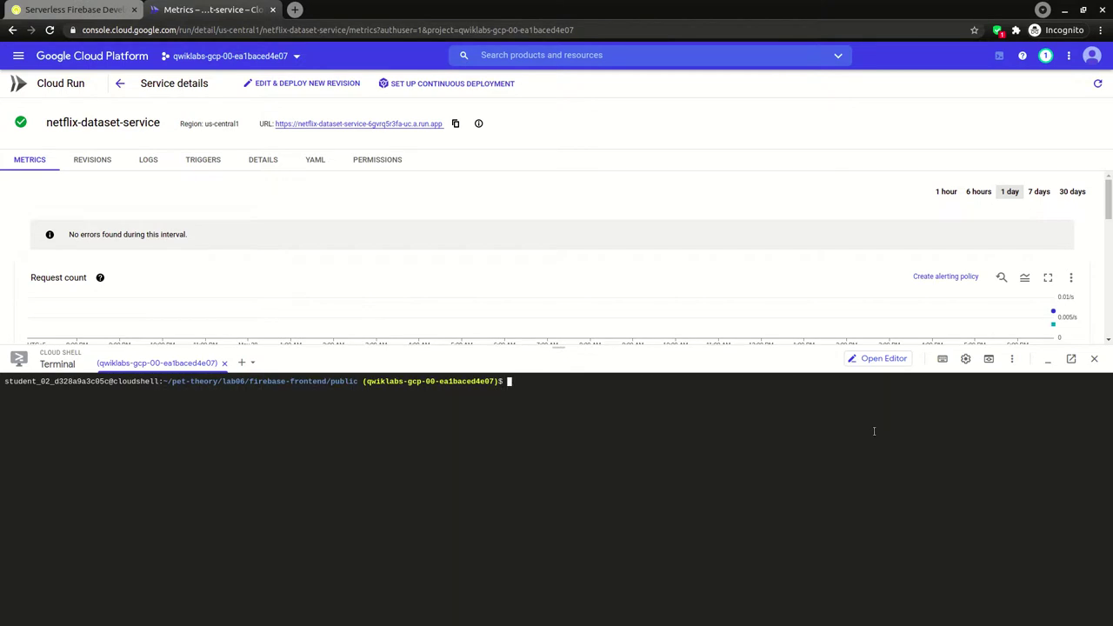
type("nano app.js")
key("BackSpace")
key("BackSpace")
key("BackSpace")
key("BackSpace")
key("BackSpace")
key("BackSpace")
key("BackSpace")
key("BackSpace")
key("BackSpace")
key("BackSpace")
key("BackSpace")
Open the Cloud Shell Editor and copy the netflix-dataset-service URL again
left_click(884, 358)
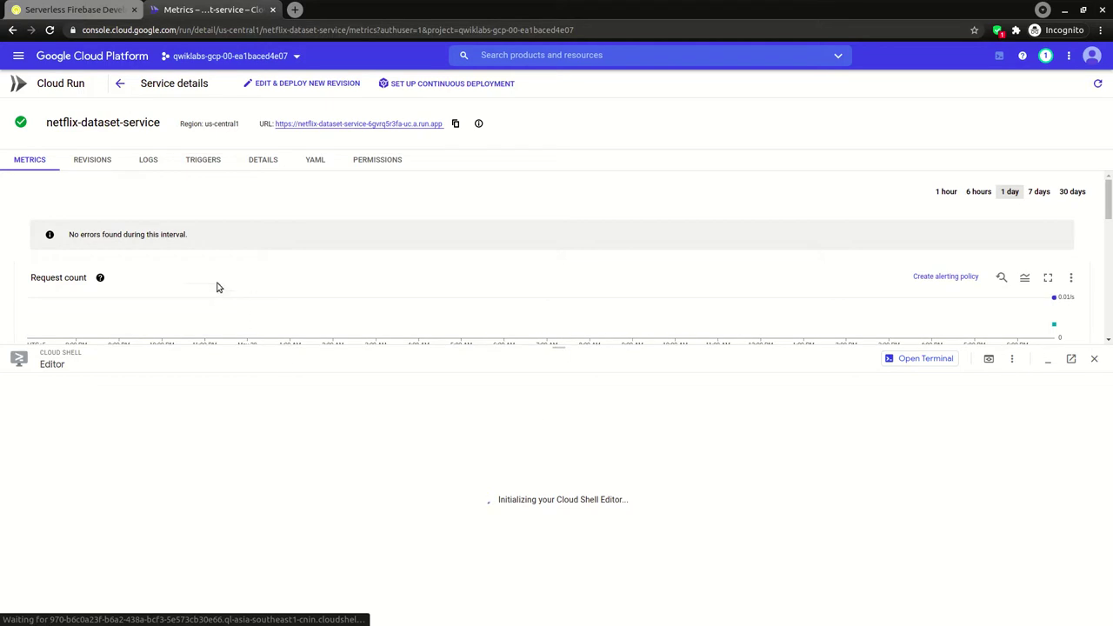
left_click(455, 123)
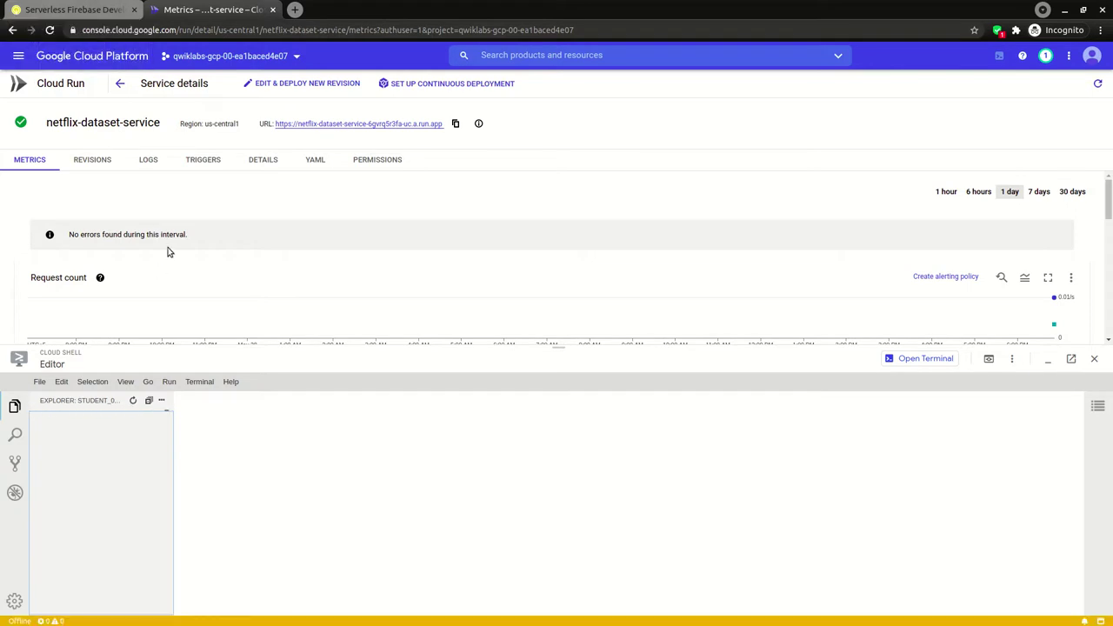
Reread the Task 5 requirements on the lab page while the editor loads, and return to the console
left_click(70, 9)
left_click(163, 10)
left_click(120, 9)
left_click(265, 382)
scroll(269, 373, "down", 3)
scroll(275, 367, "up", 3)
key("ctrl+Tab")
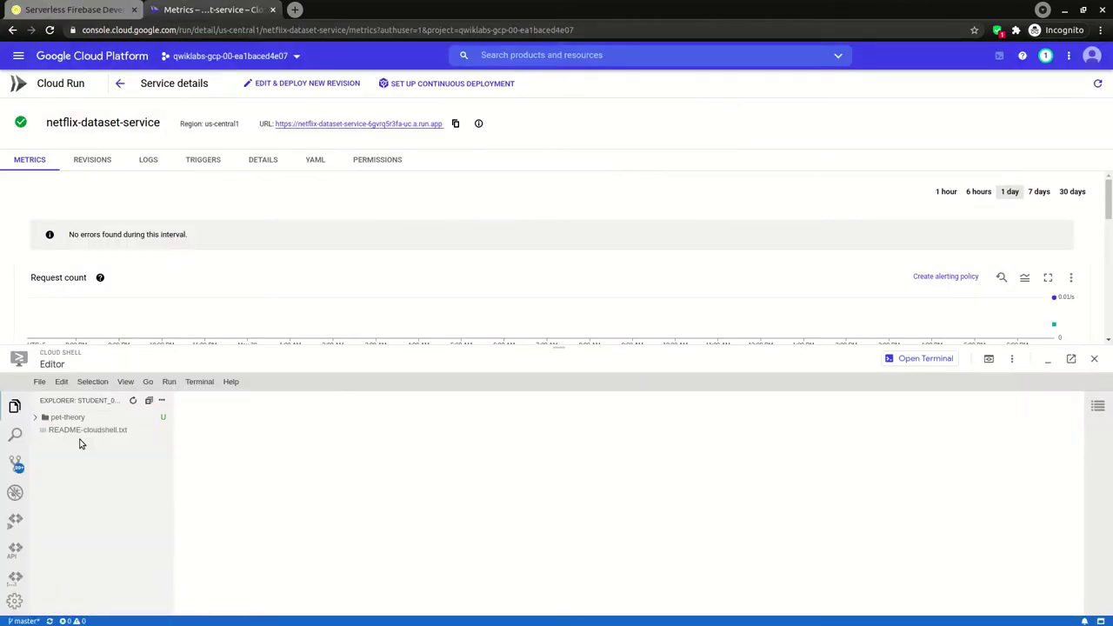
Open app.js from pet-theory/lab06/firebase-frontend/public in the Cloud Shell Editor
left_click(67, 418)
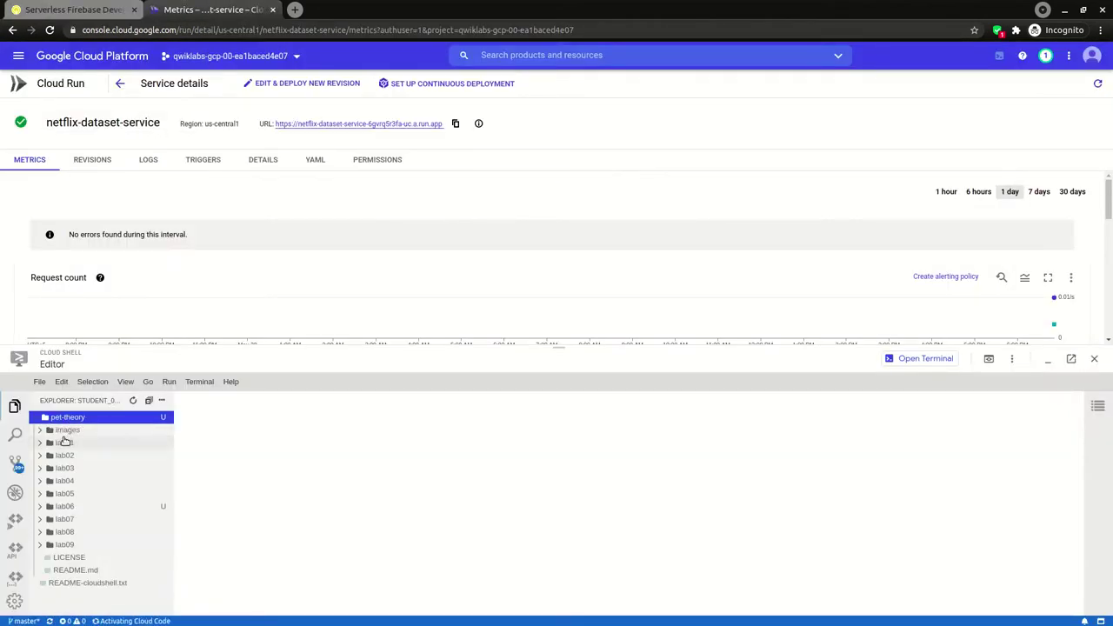
key("ctrl+Tab")
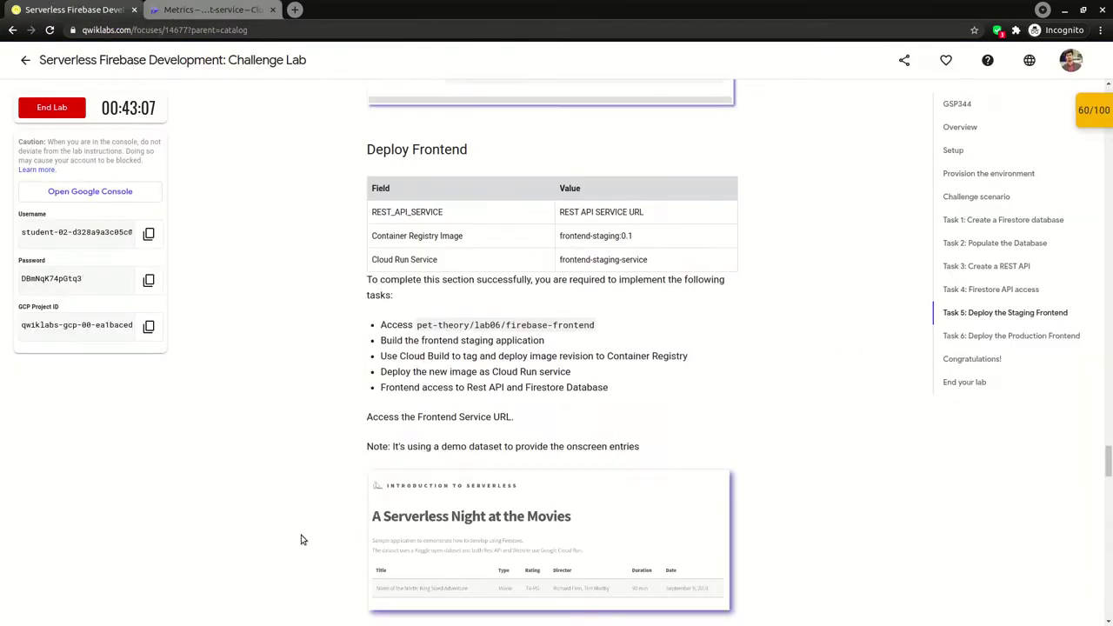
key("ctrl+Tab")
left_click(948, 358)
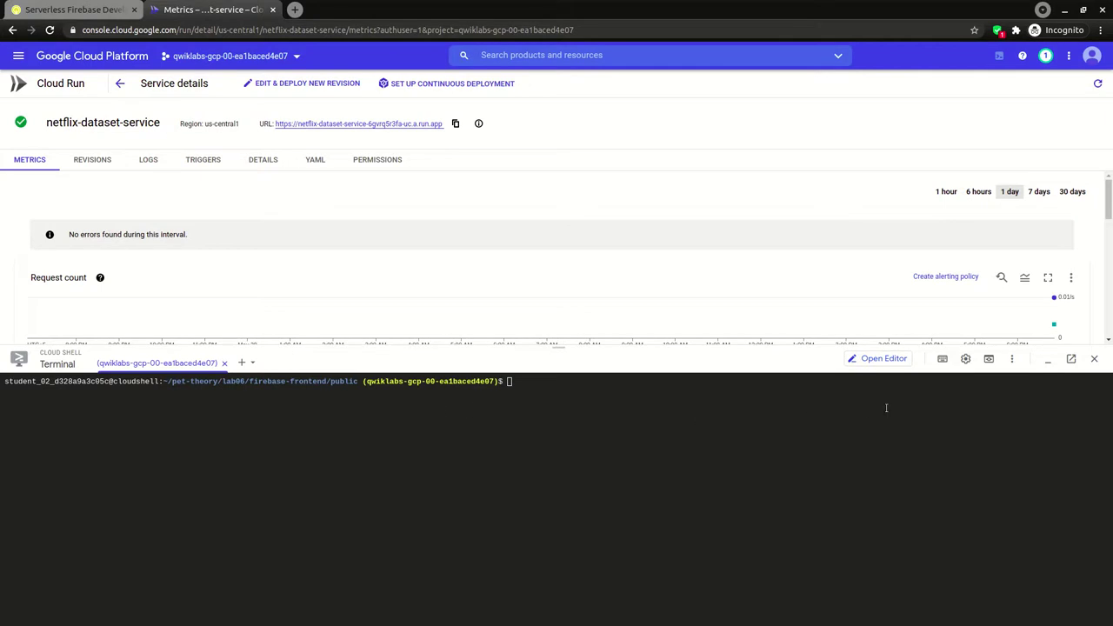
left_click(896, 363)
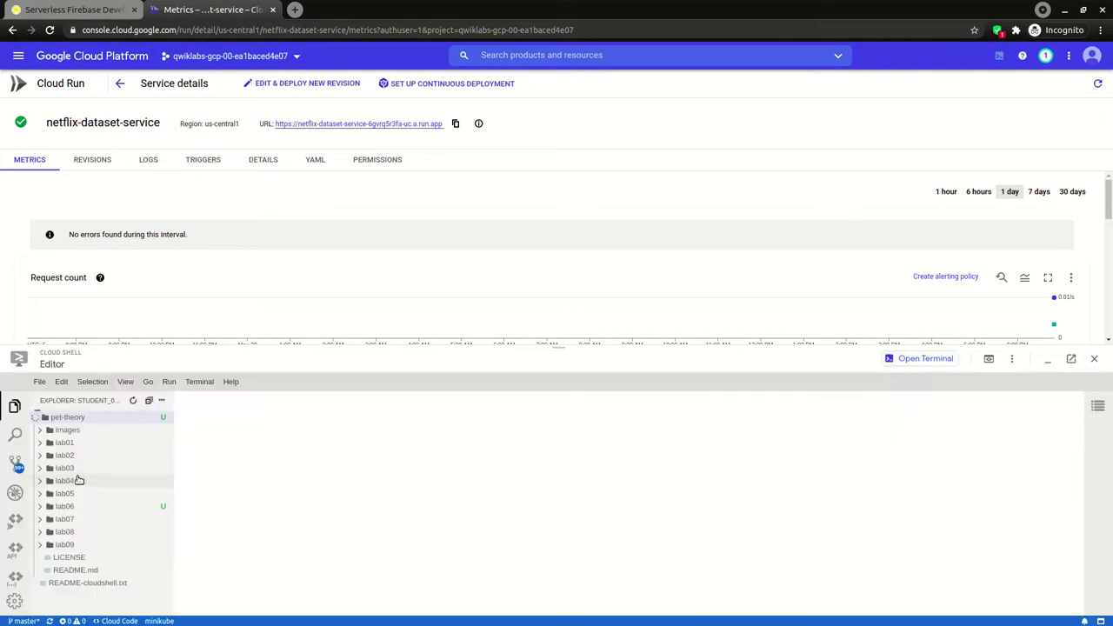
left_click(76, 507)
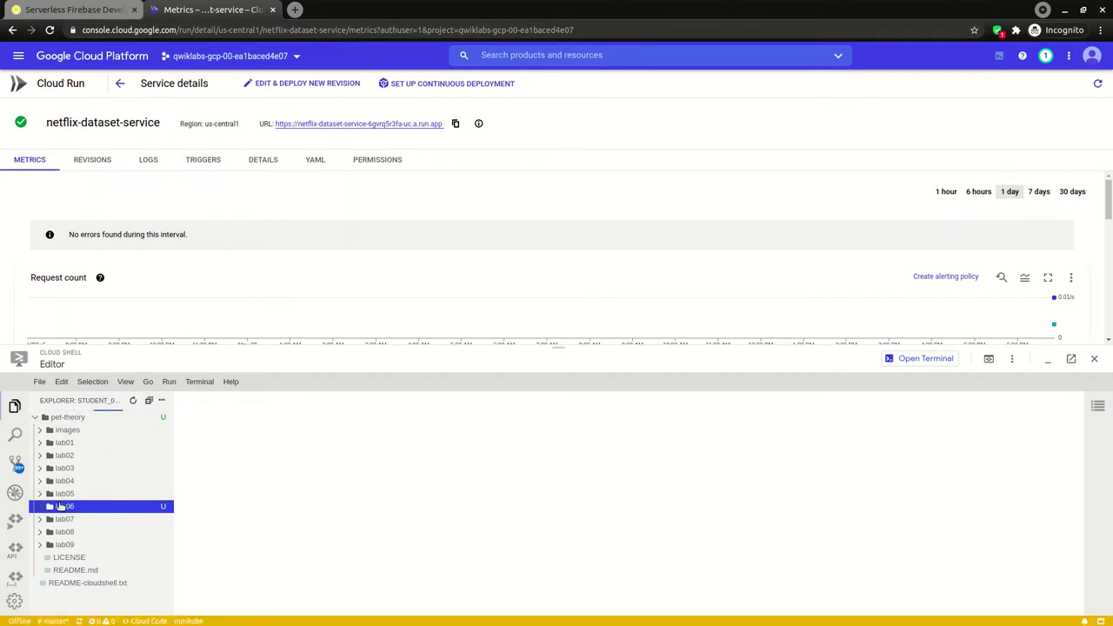
right_click(61, 506)
left_click(351, 500)
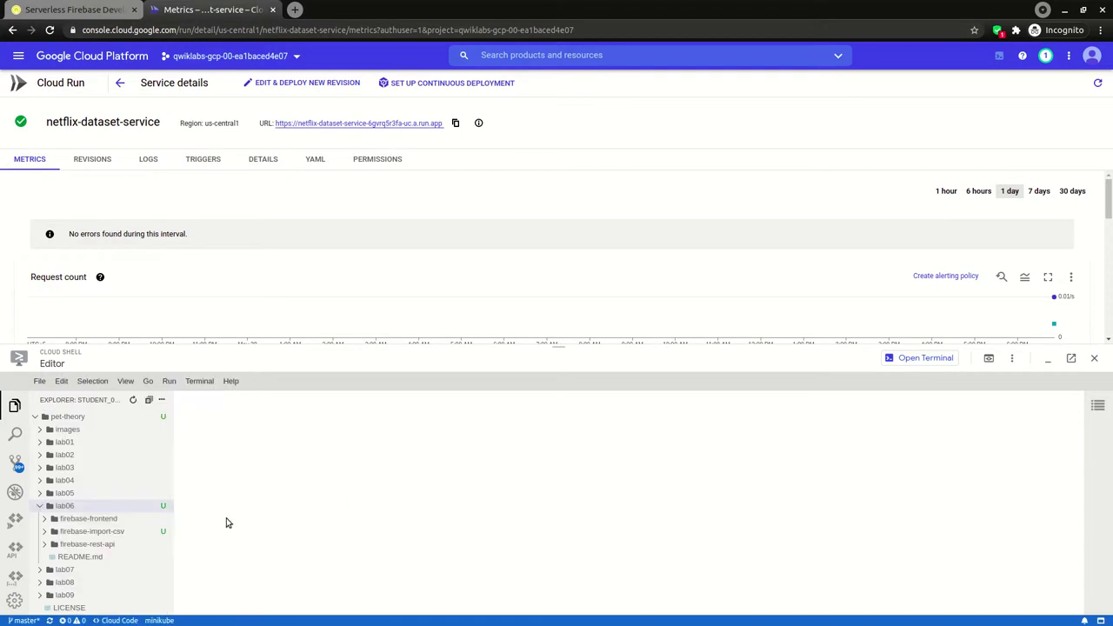
left_click(46, 519)
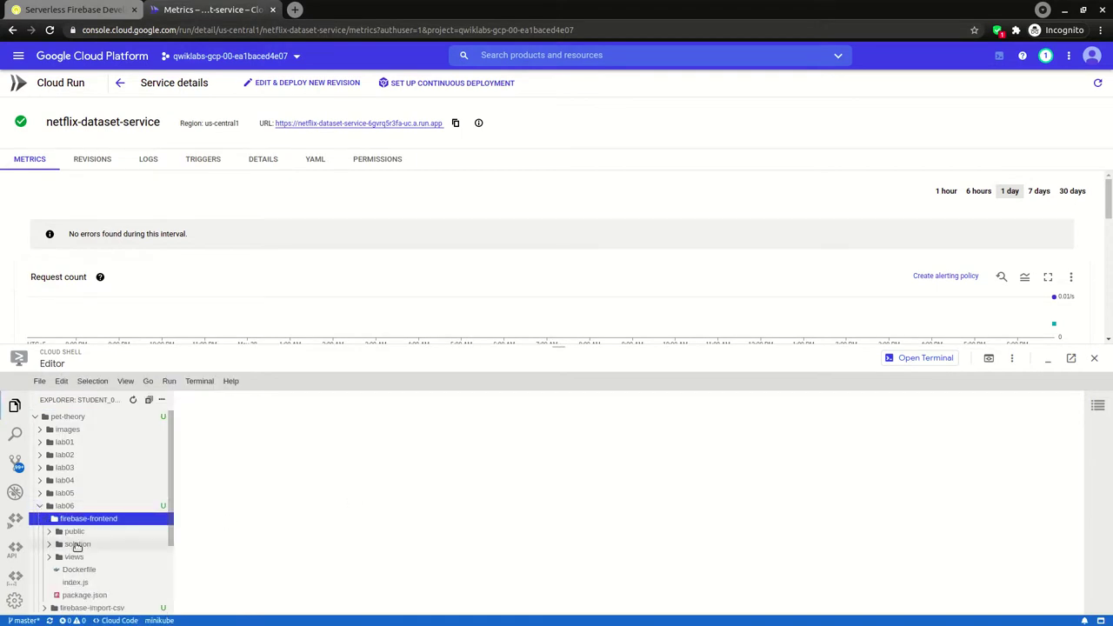
left_click(49, 532)
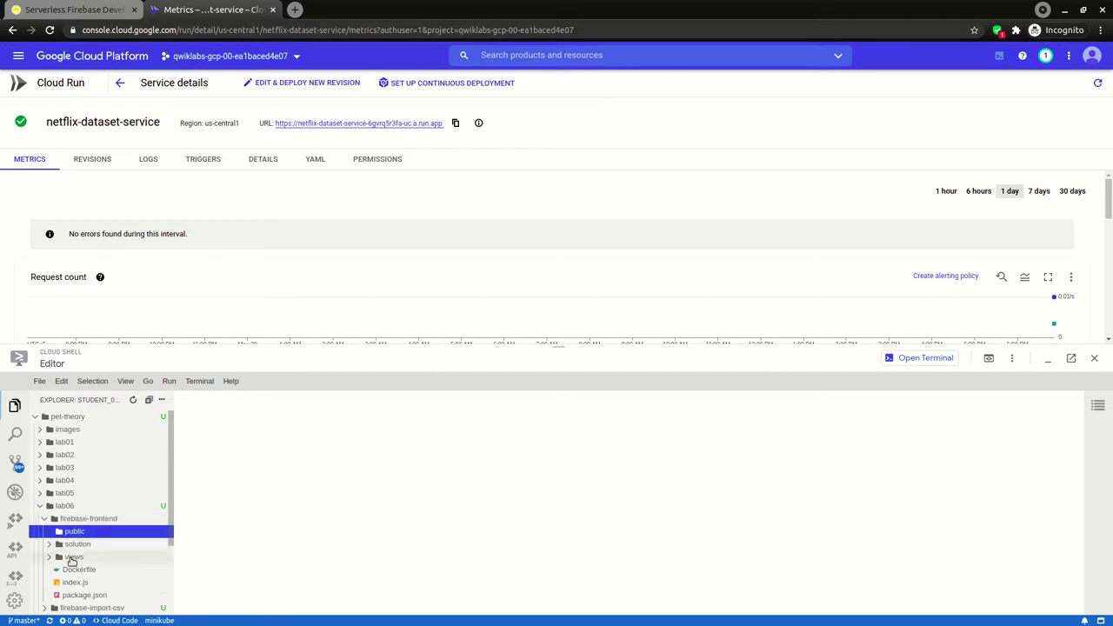
left_click(76, 581)
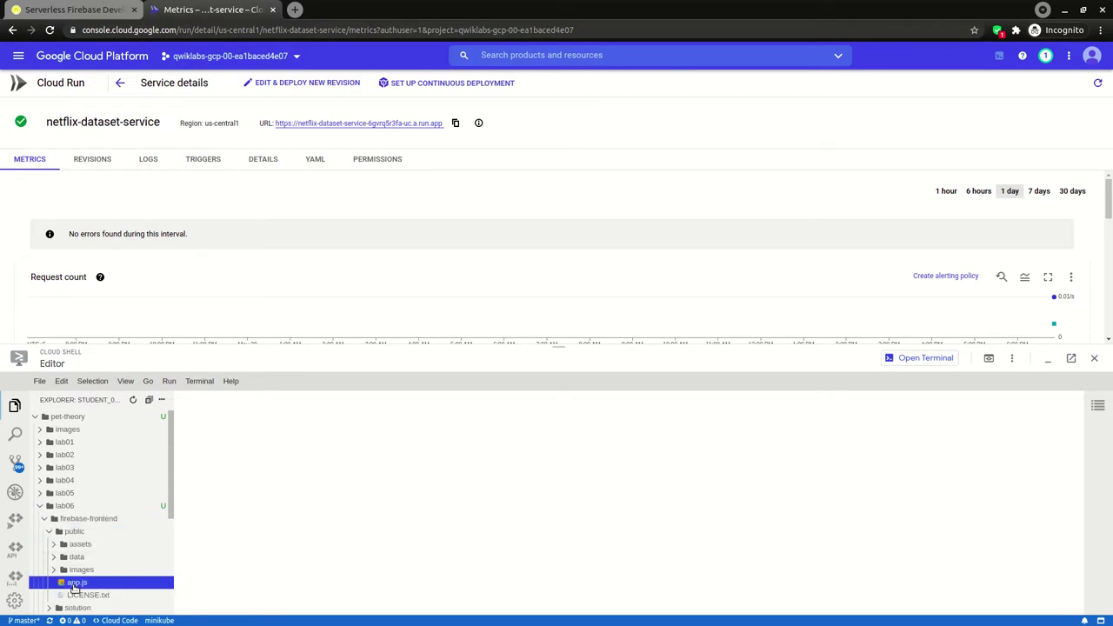
left_click(421, 470)
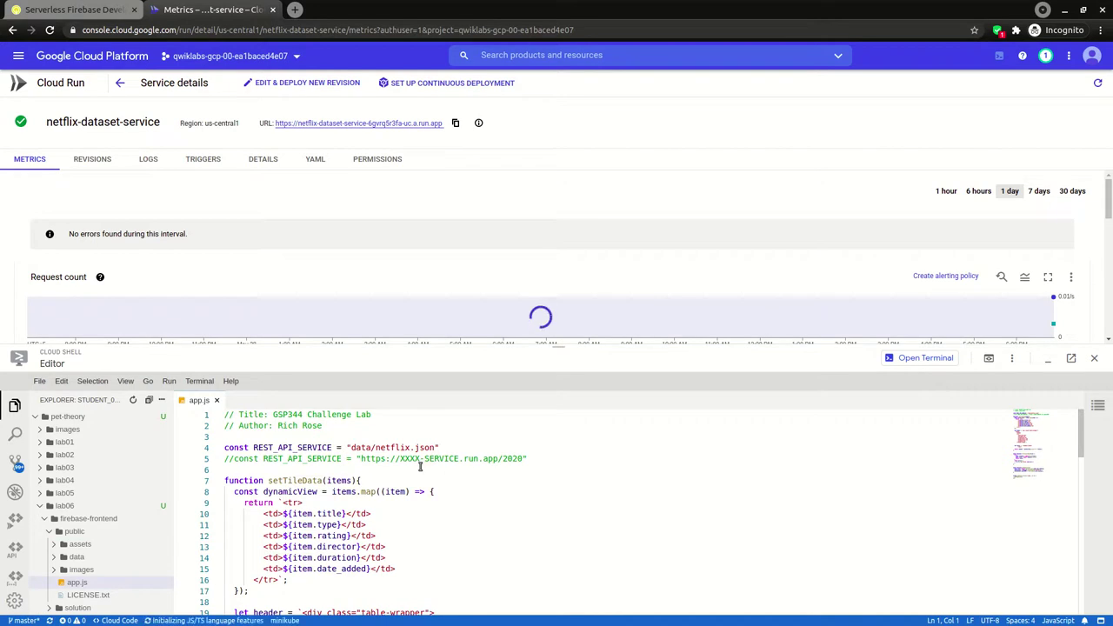
triple_click(429, 447)
key("ctrl+slash")
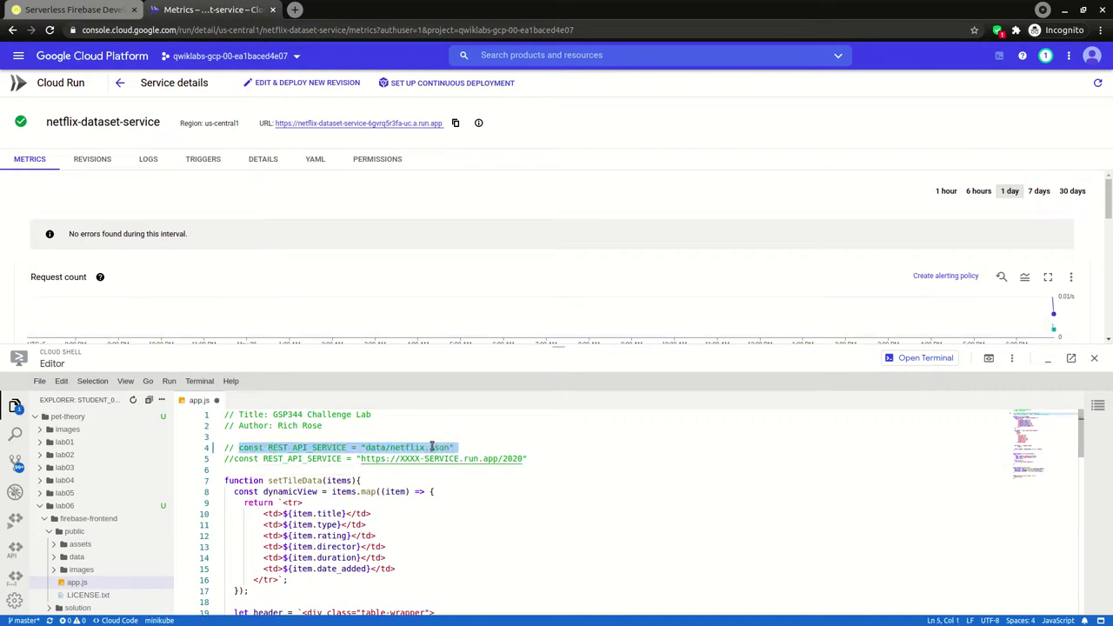
triple_click(459, 460)
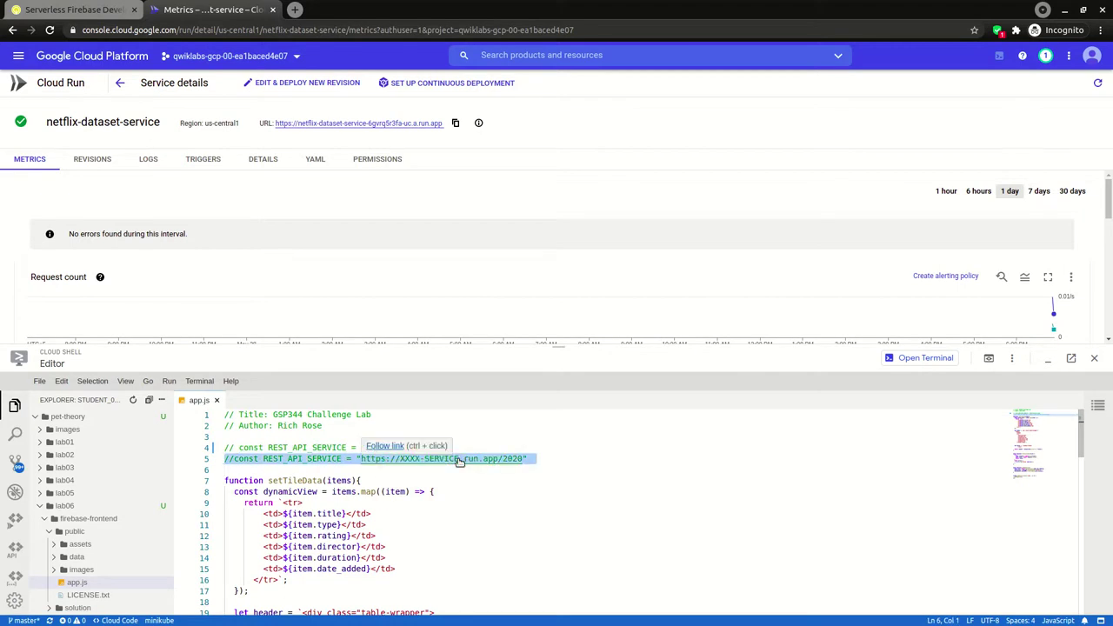
key("ctrl+slash")
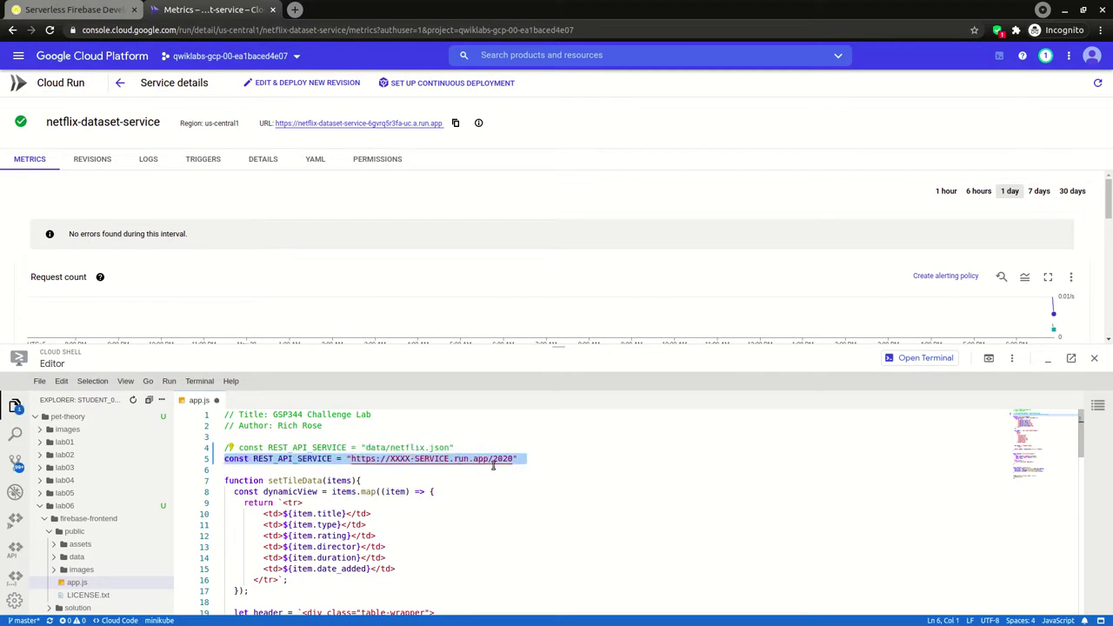
left_click(501, 467)
left_click_drag(350, 459, 510, 461)
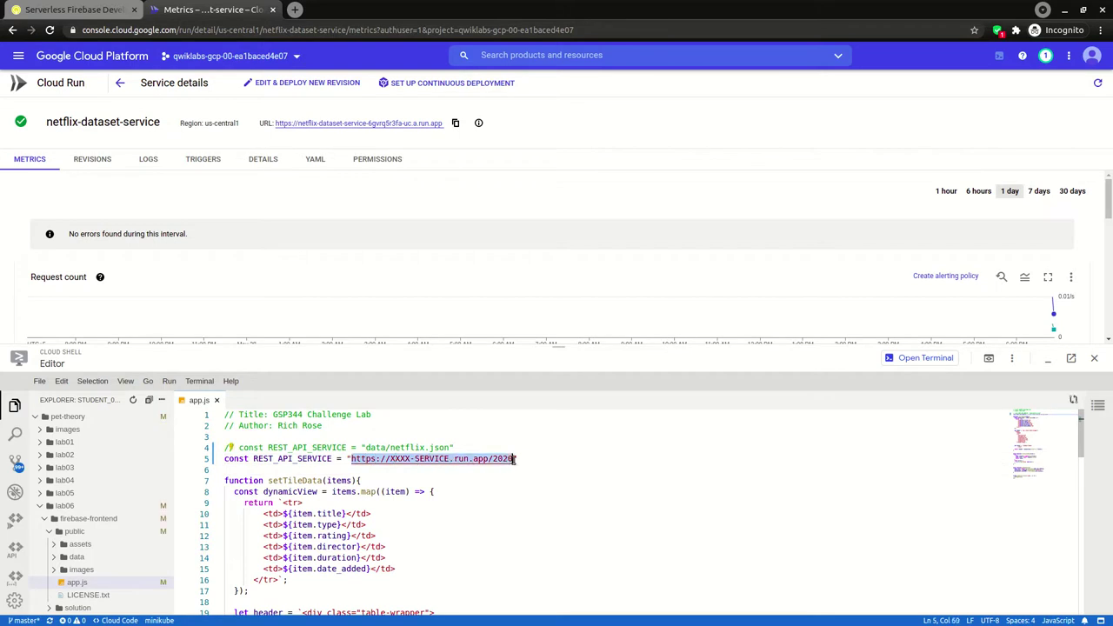
key("ctrl+v")
left_click(613, 513)
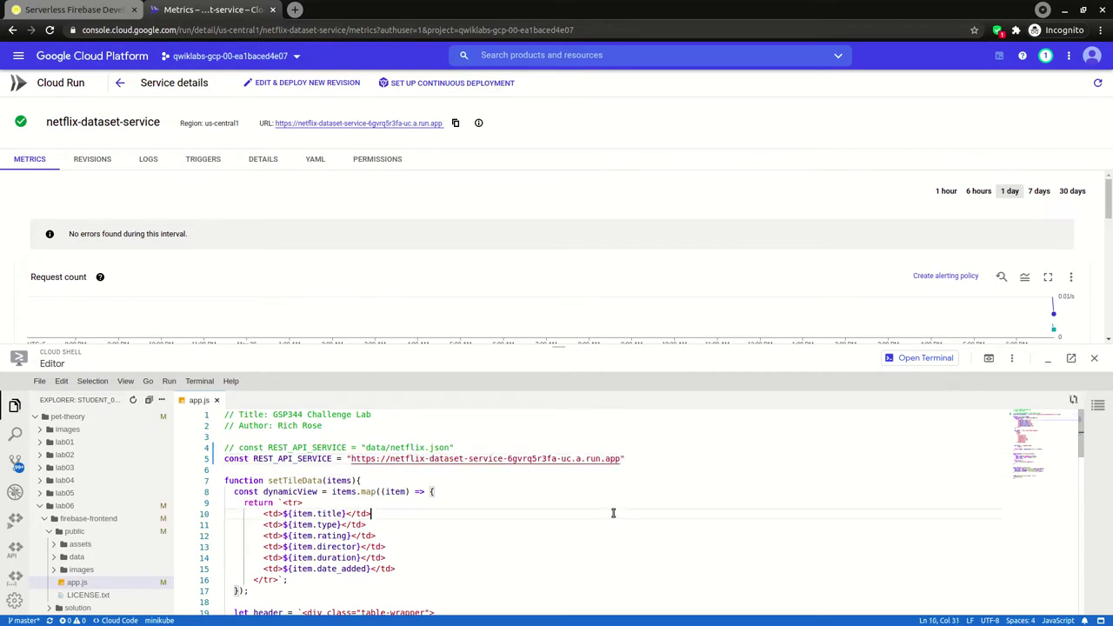
Check the Task 5 frontend requirements on the lab page, and run npm i in the terminal's public folder
key("ctrl+shift+Tab")
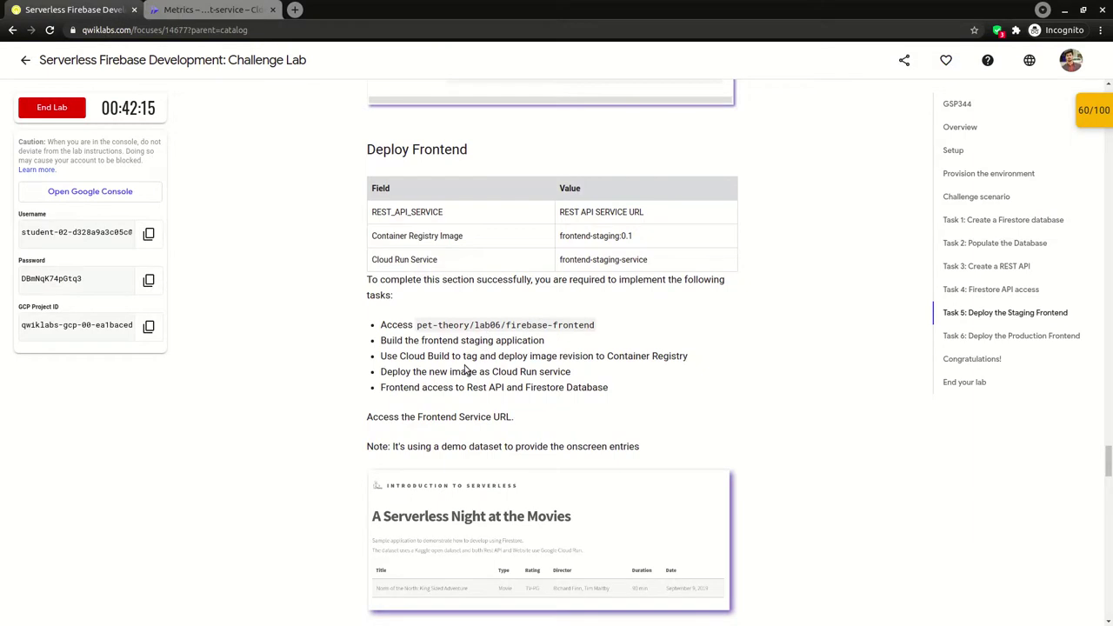
left_click(212, 8)
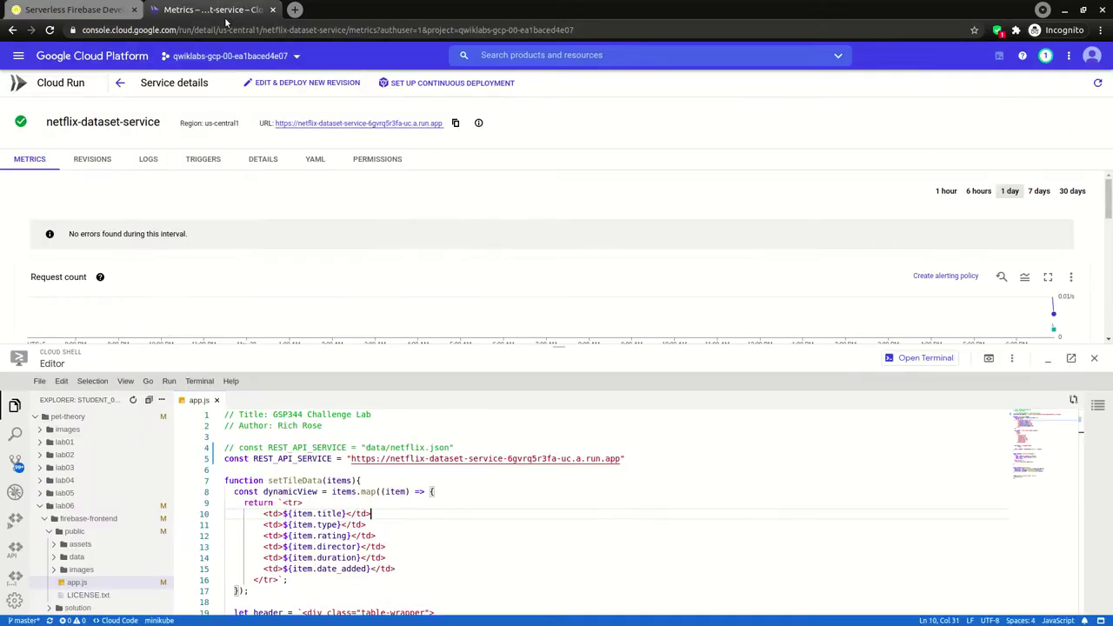
left_click(907, 358)
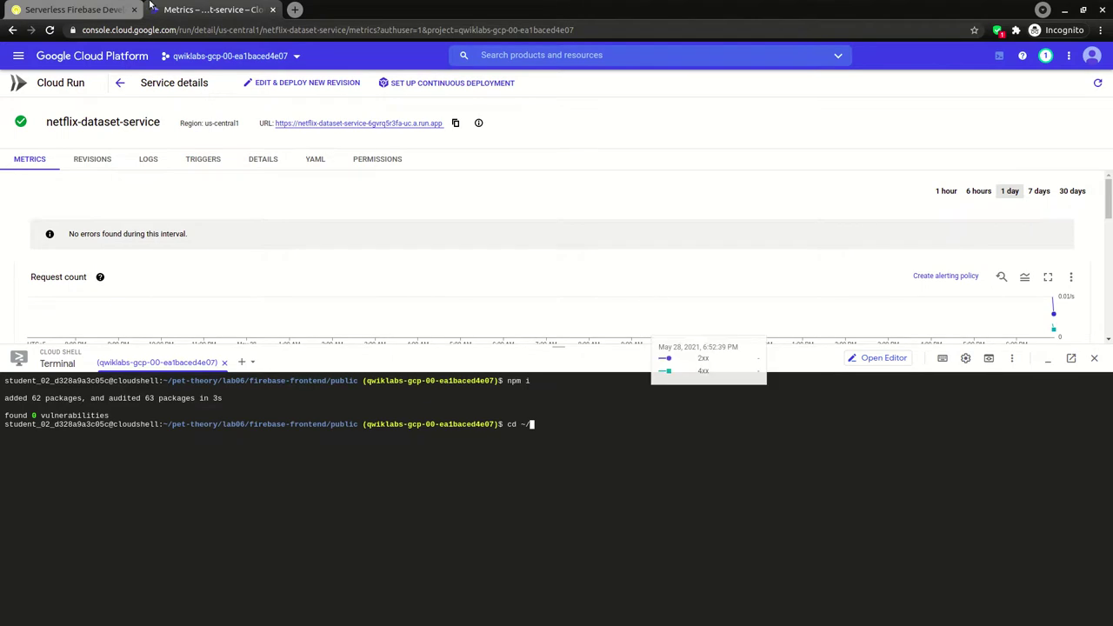
Check the frontend path on the lab page, move up to the firebase-frontend folder with cd .. and clear the terminal
key("ctrl+1")
left_click_drag(416, 325, 499, 331)
left_click(440, 325)
left_click(212, 7)
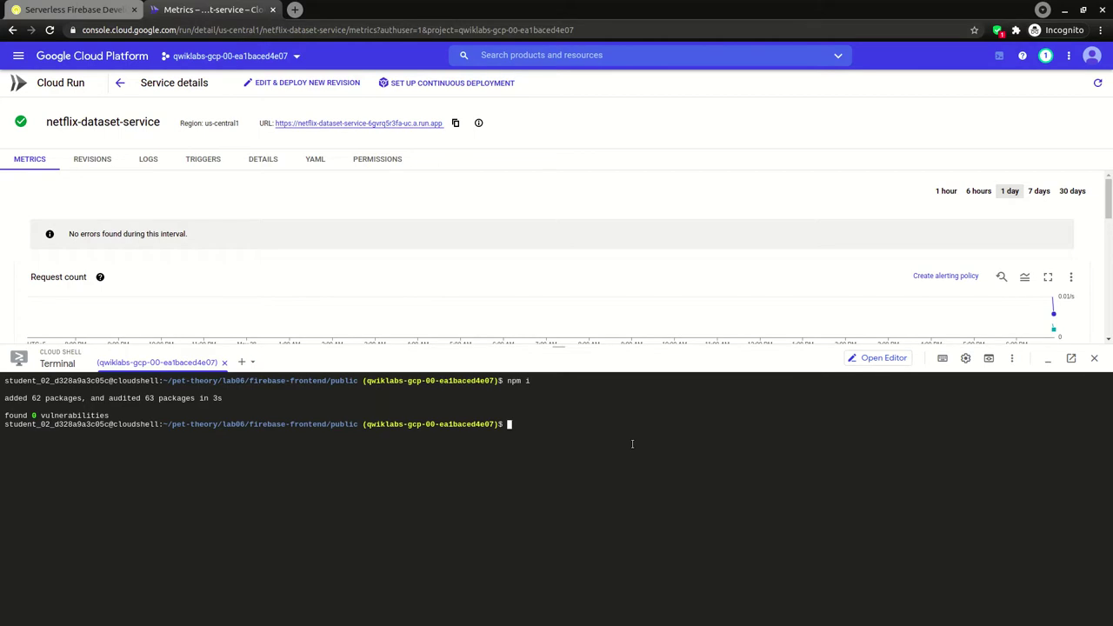
key("Return")
type("clea")
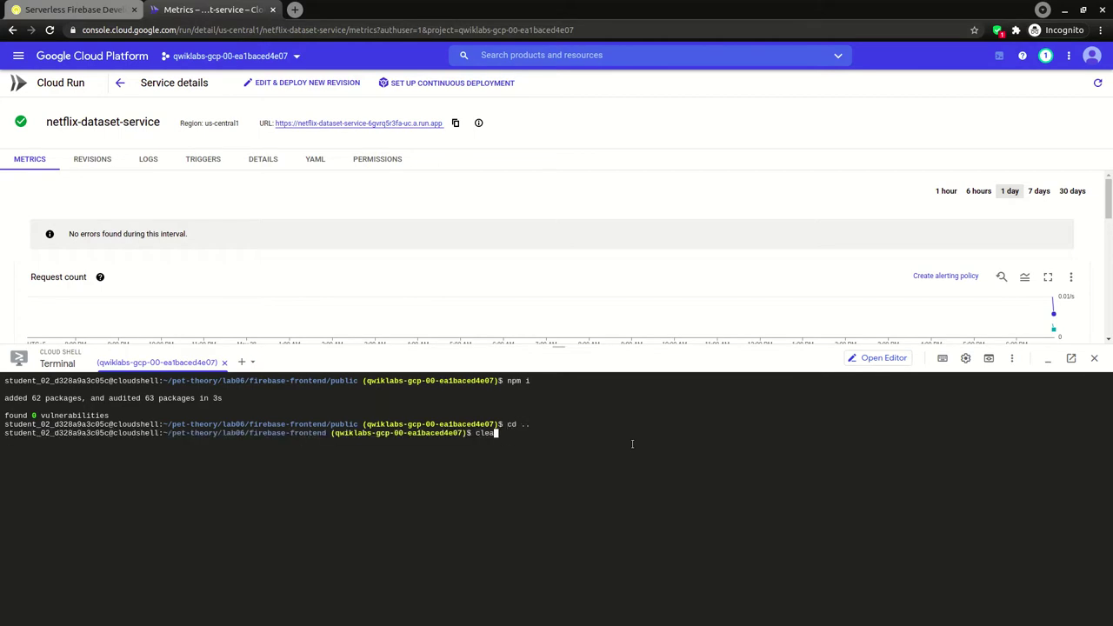
type("r")
key("Return")
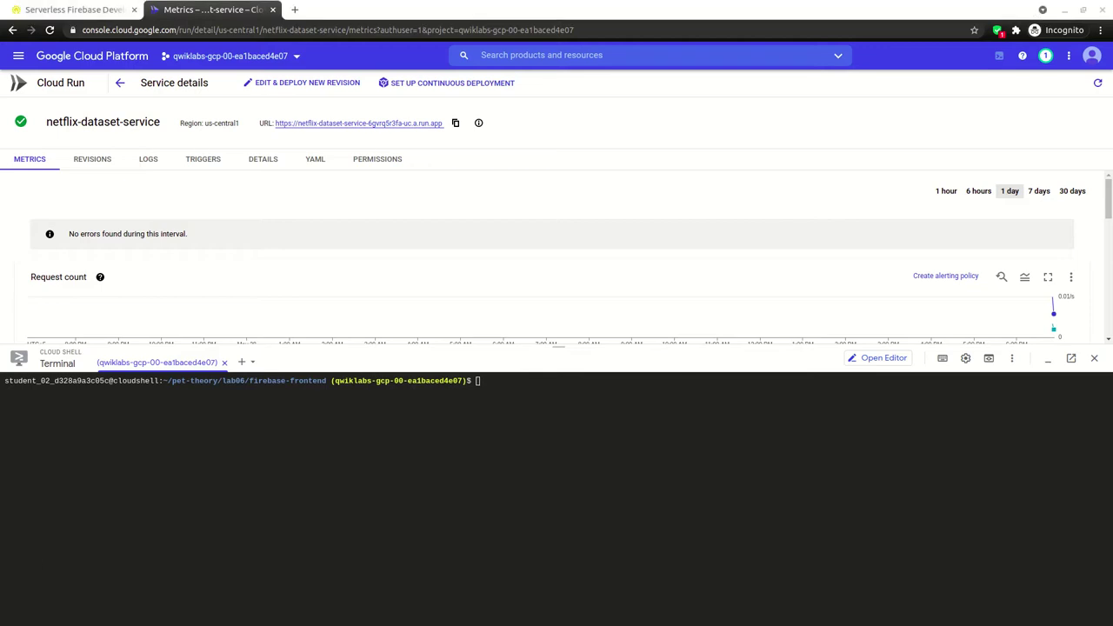
Run gcloud builds submit --tag gcr.io/$GOOGLE_CLOUD_PROJECT/frontend-staging:0.1, and reread the Task 5 build requirements while it runs
key("ctrl+v")
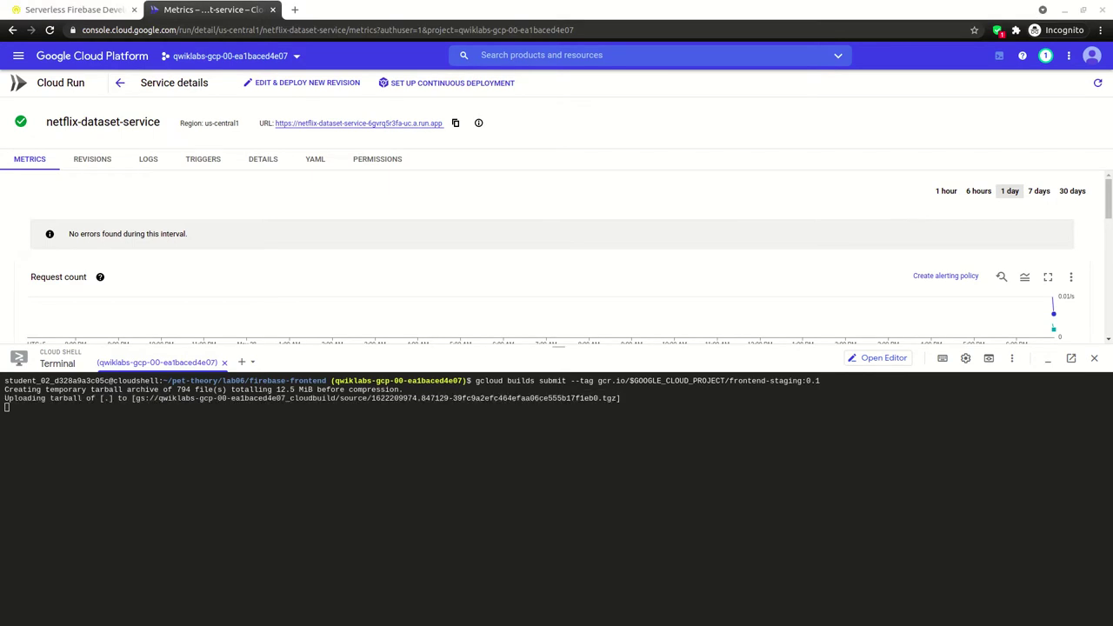
key("ctrl+Page_Up")
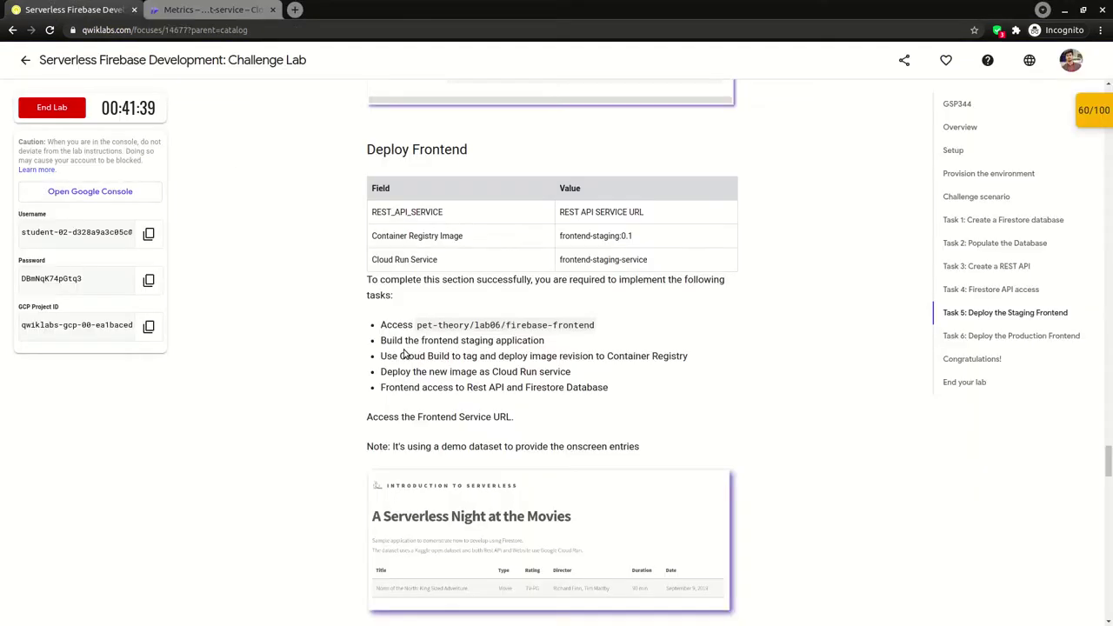
left_click_drag(378, 347, 544, 343)
left_click_drag(400, 357, 651, 357)
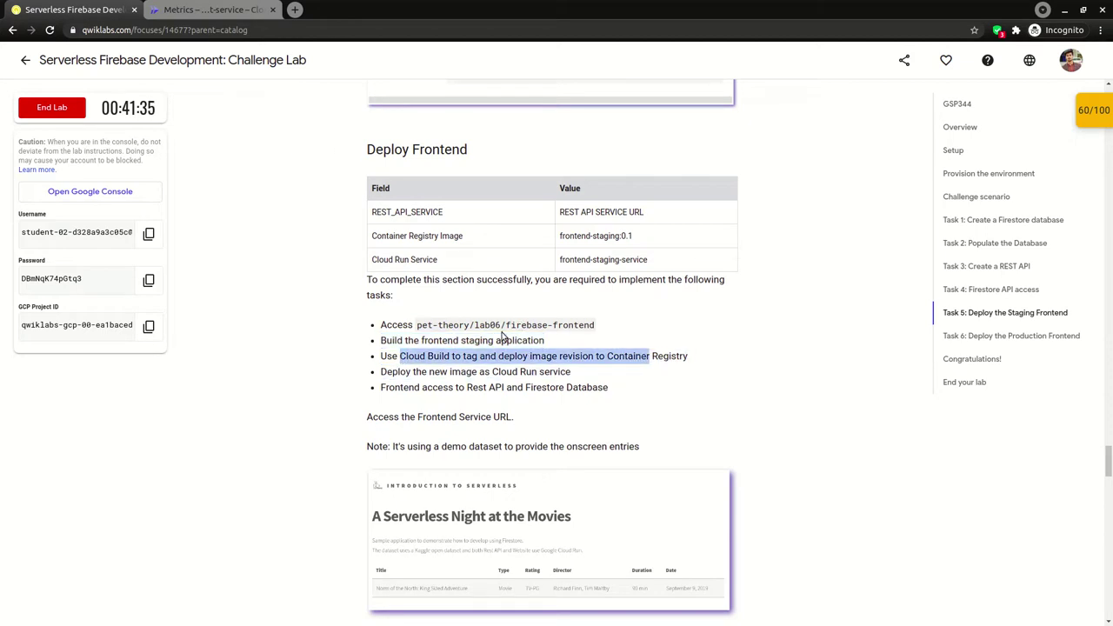
scroll(835, 216, "down", 1)
left_click(226, 13)
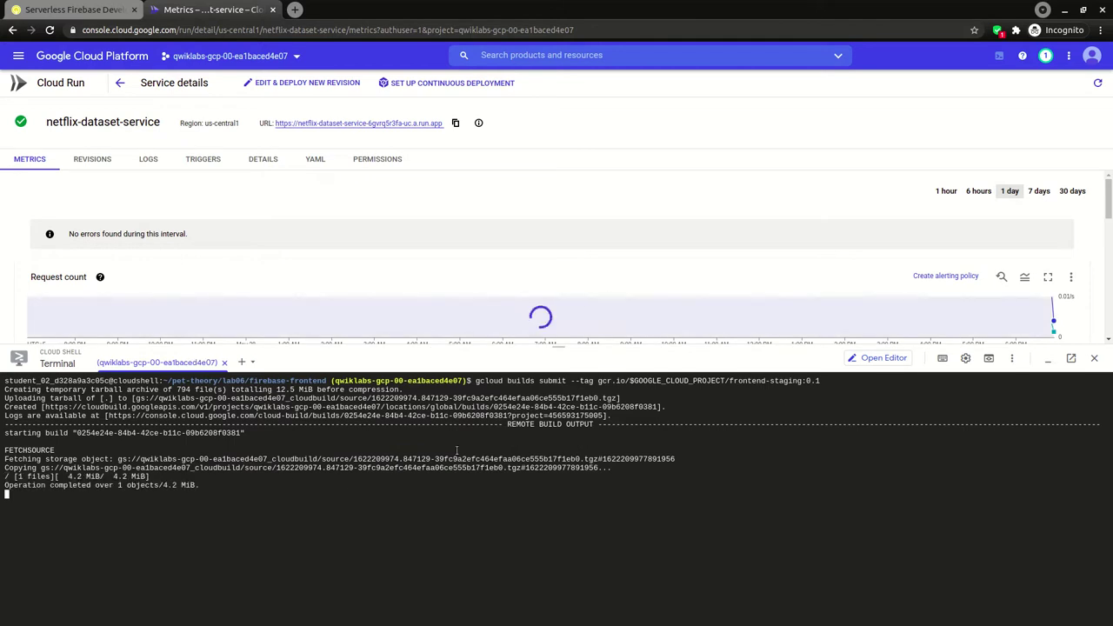
scroll(326, 278, "down", 2)
scroll(330, 265, "up", 2)
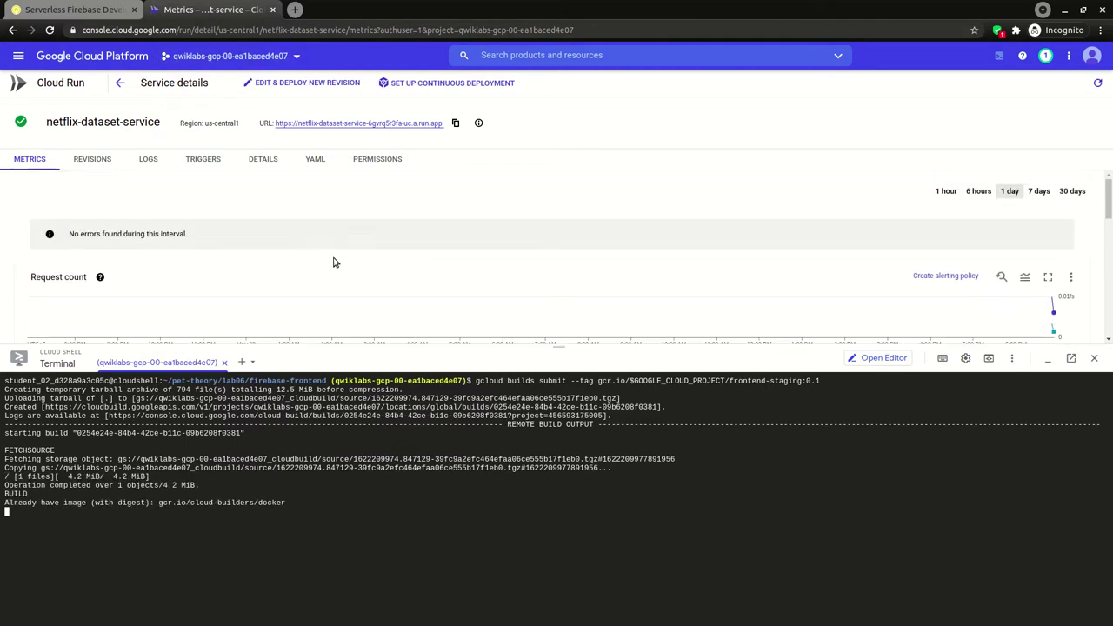